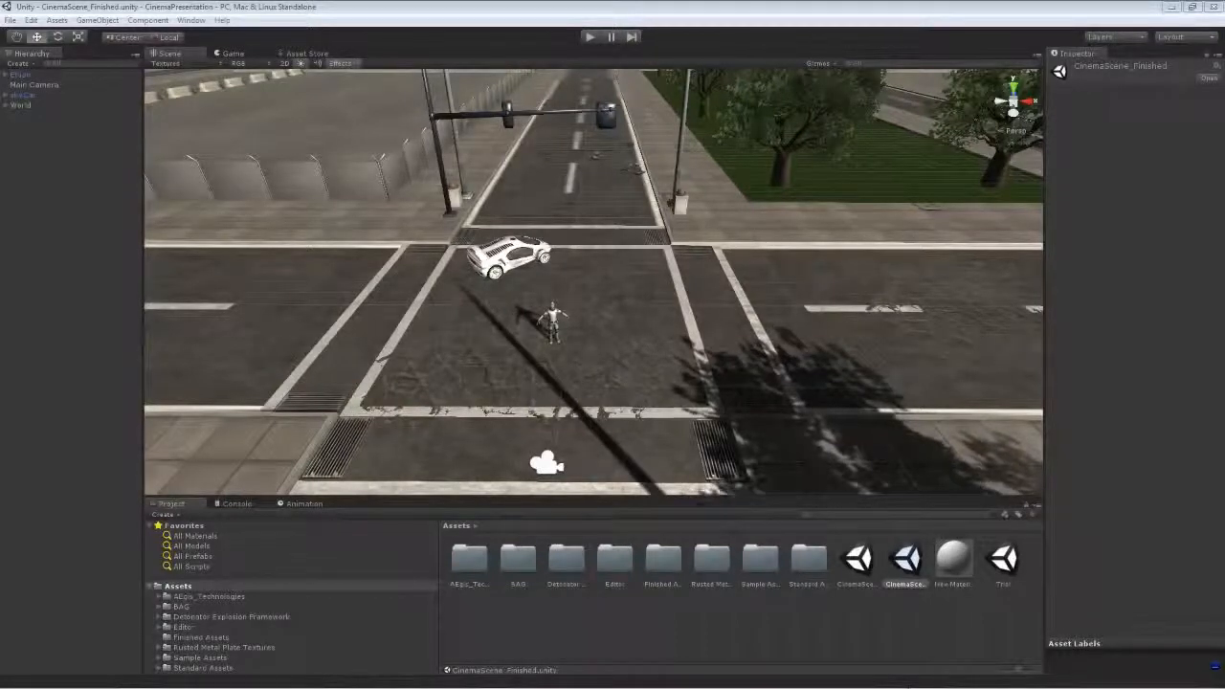
- Preview the finished cinematic scene in play mode and stop the playback
click(590, 37)
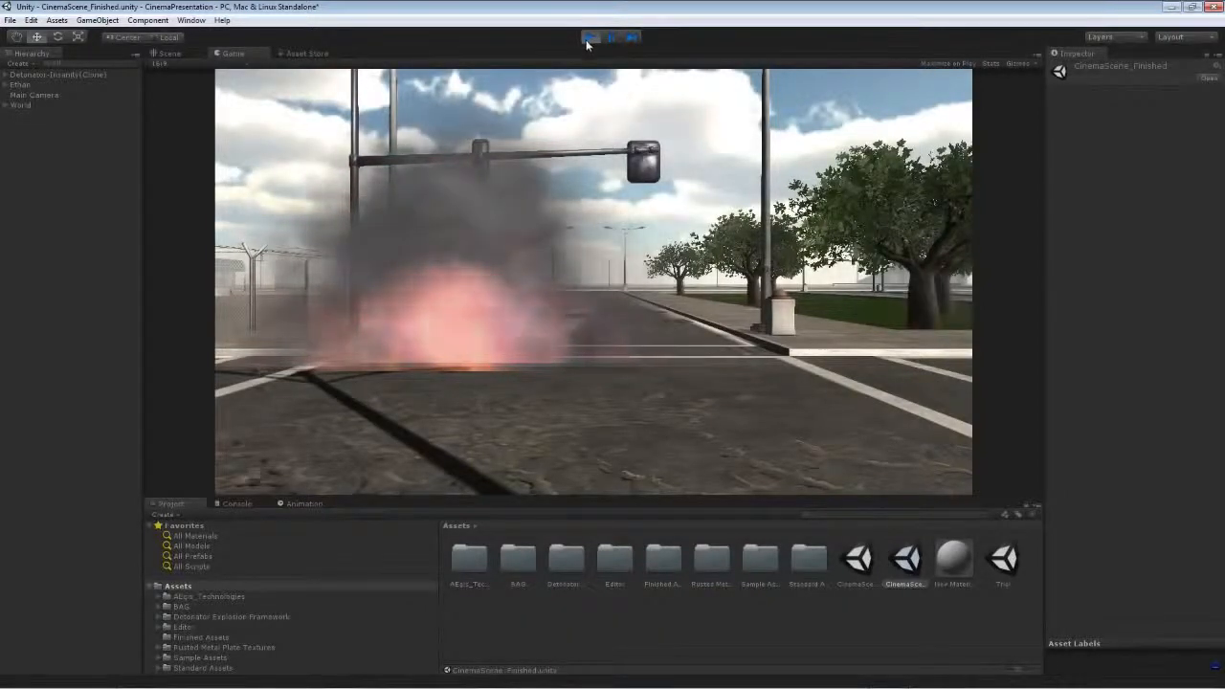
click(587, 37)
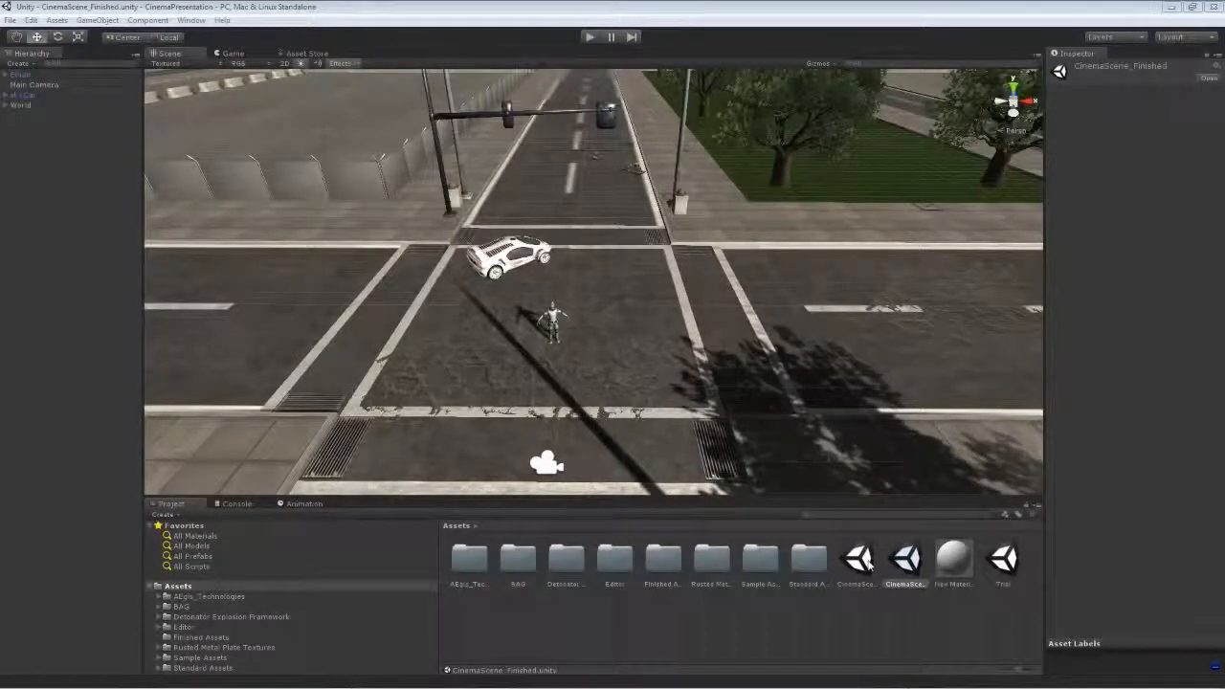
- Open the CinemaScene_Beginning scene and inspect the intersection around the car
double_click(861, 561)
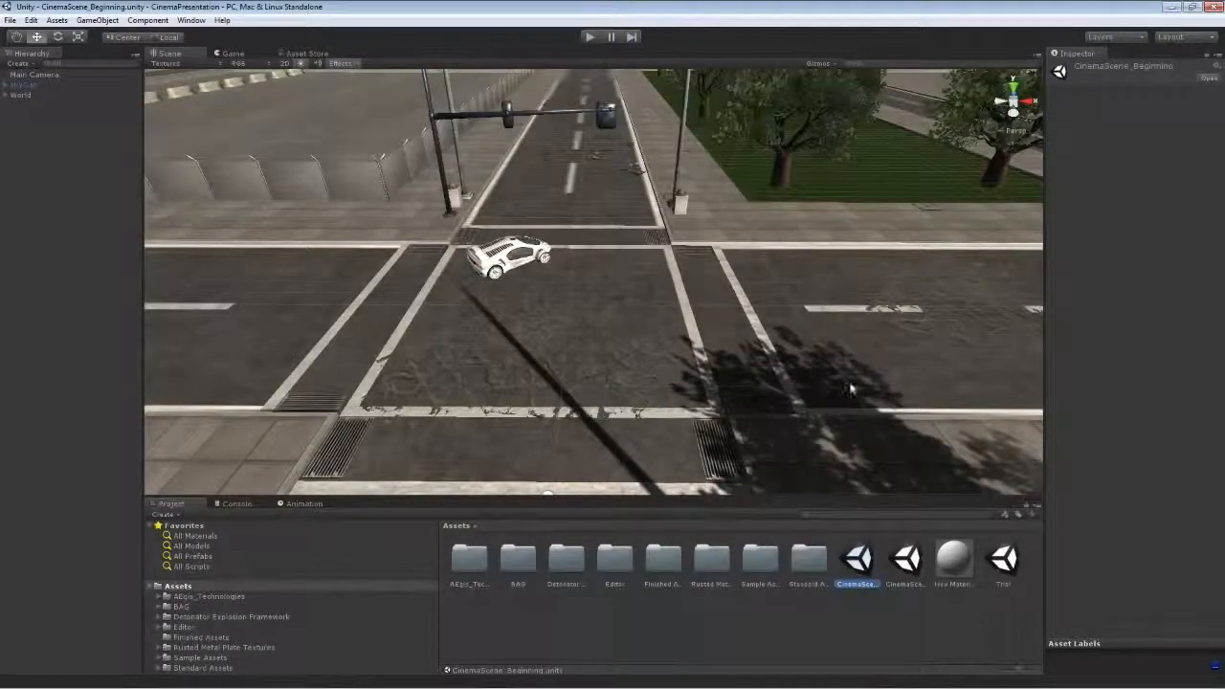
right_drag(849, 389, 777, 342)
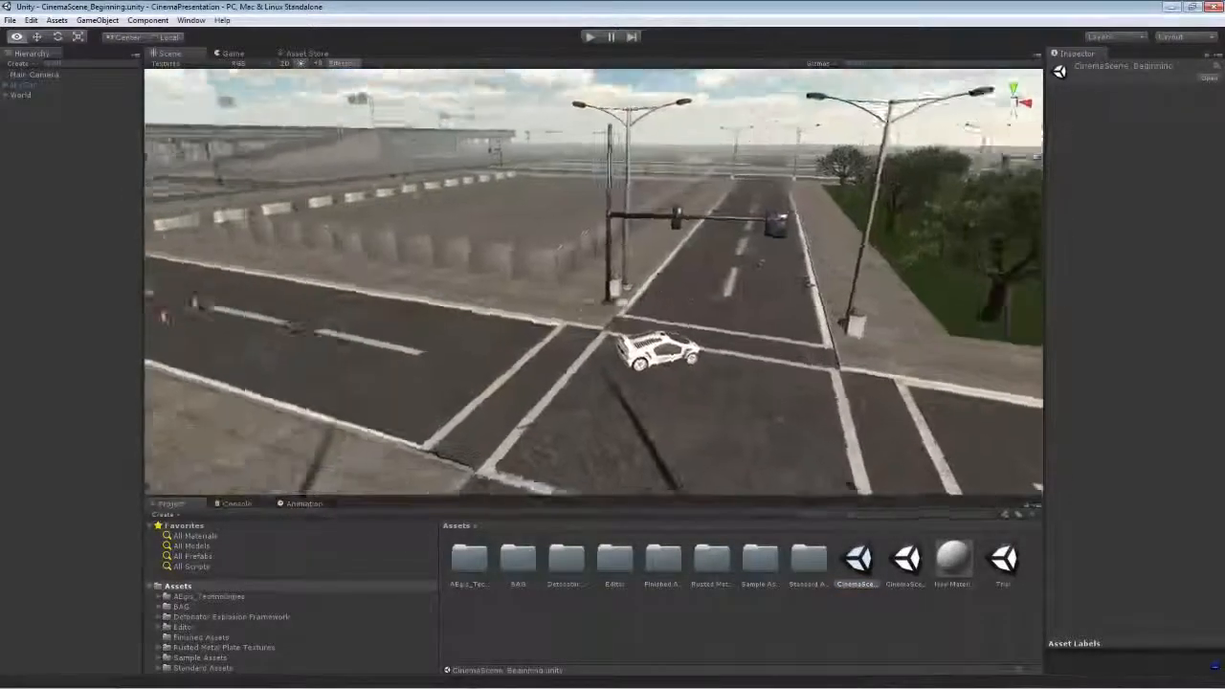
right_drag(558, 247, 706, 364)
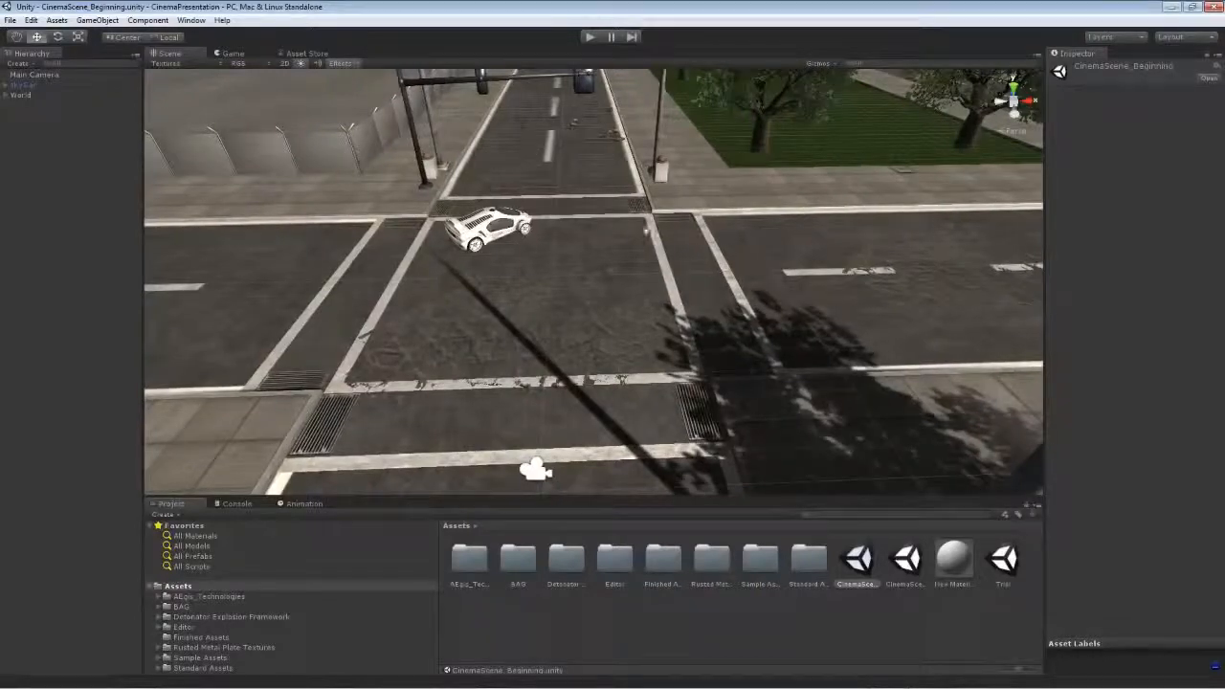
right_drag(646, 229, 653, 177)
key(s)
key(w)
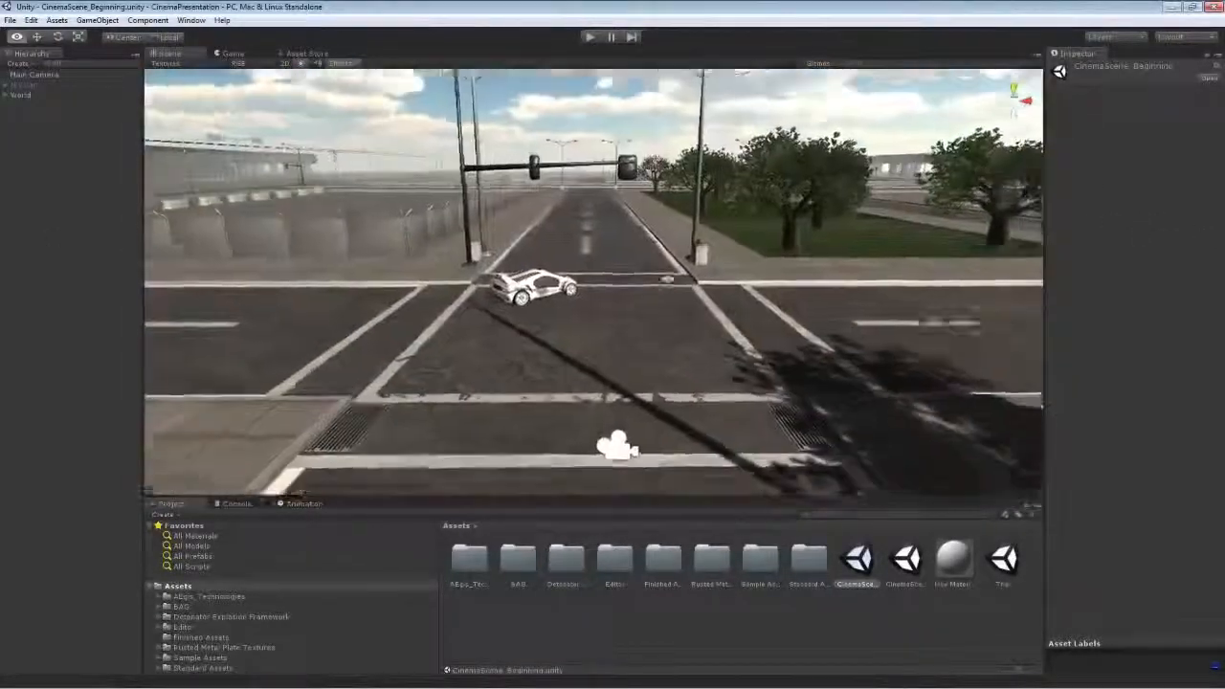
- Search the Asset Store for "city" and open the Modular City Street Pack page
click(304, 53)
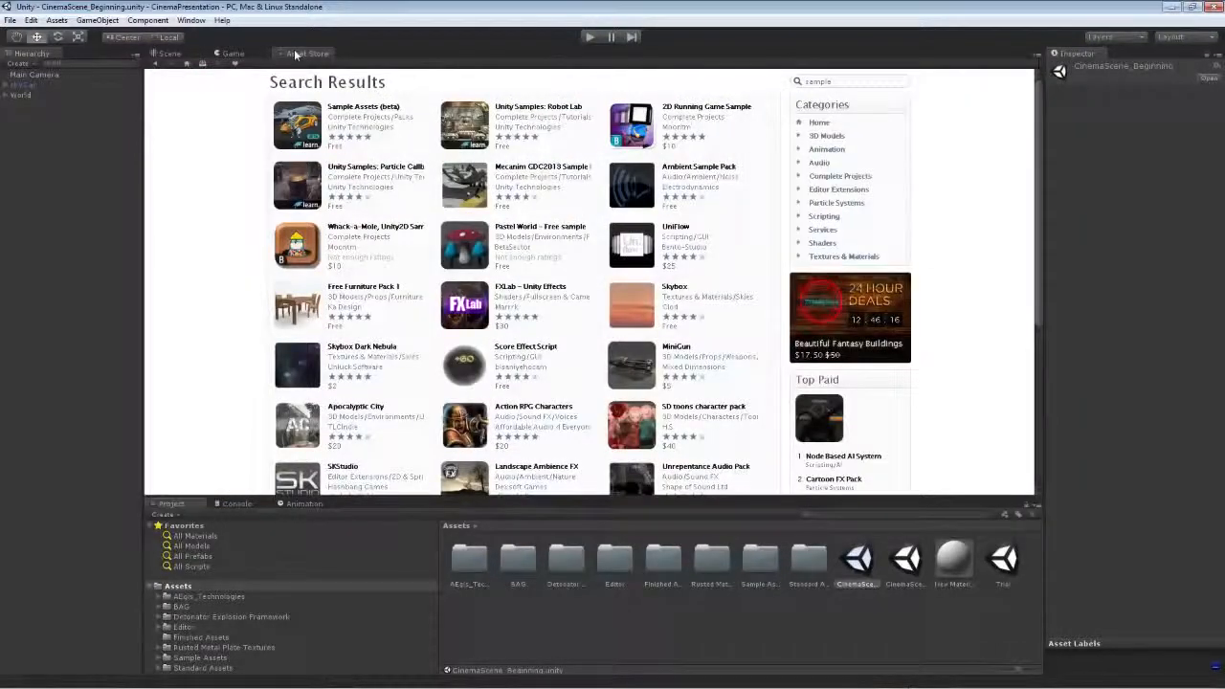
drag(852, 80, 764, 89)
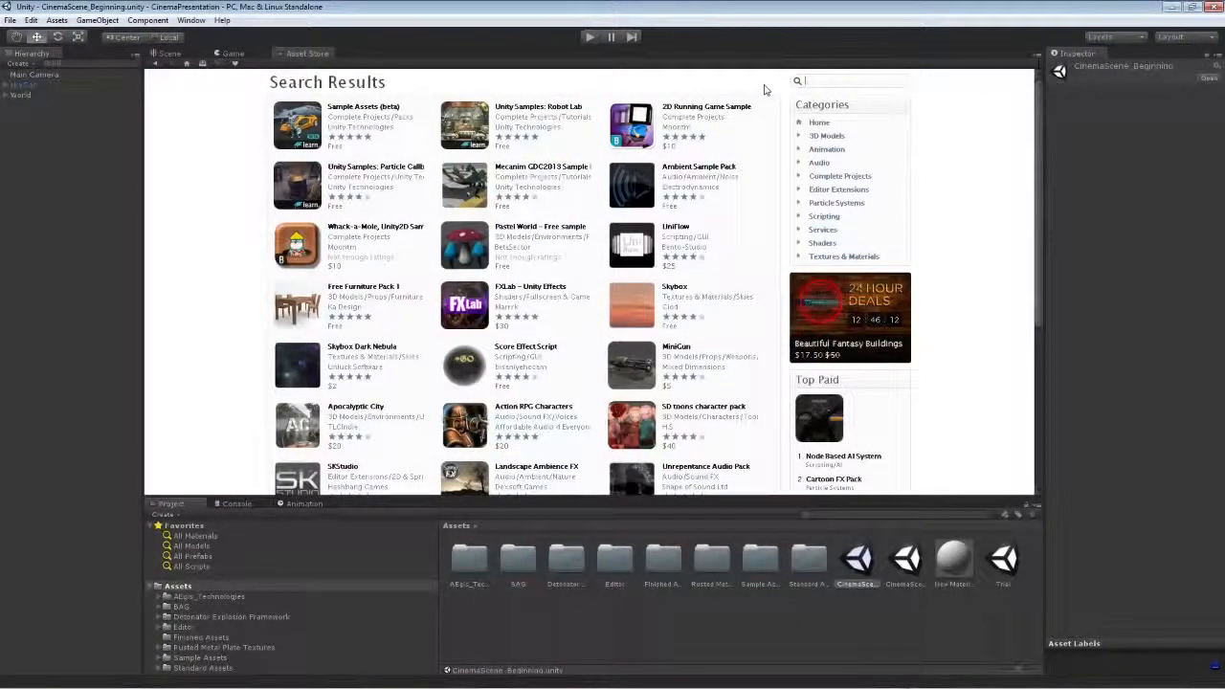
text(city)
key(Return)
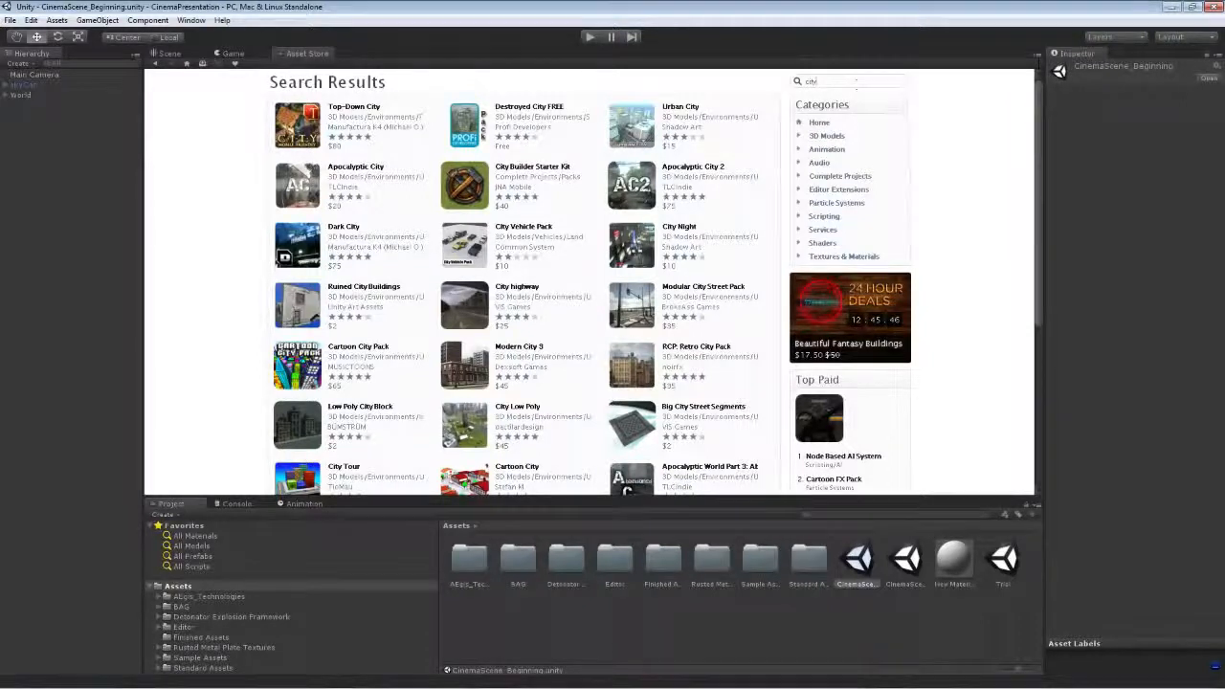
click(701, 288)
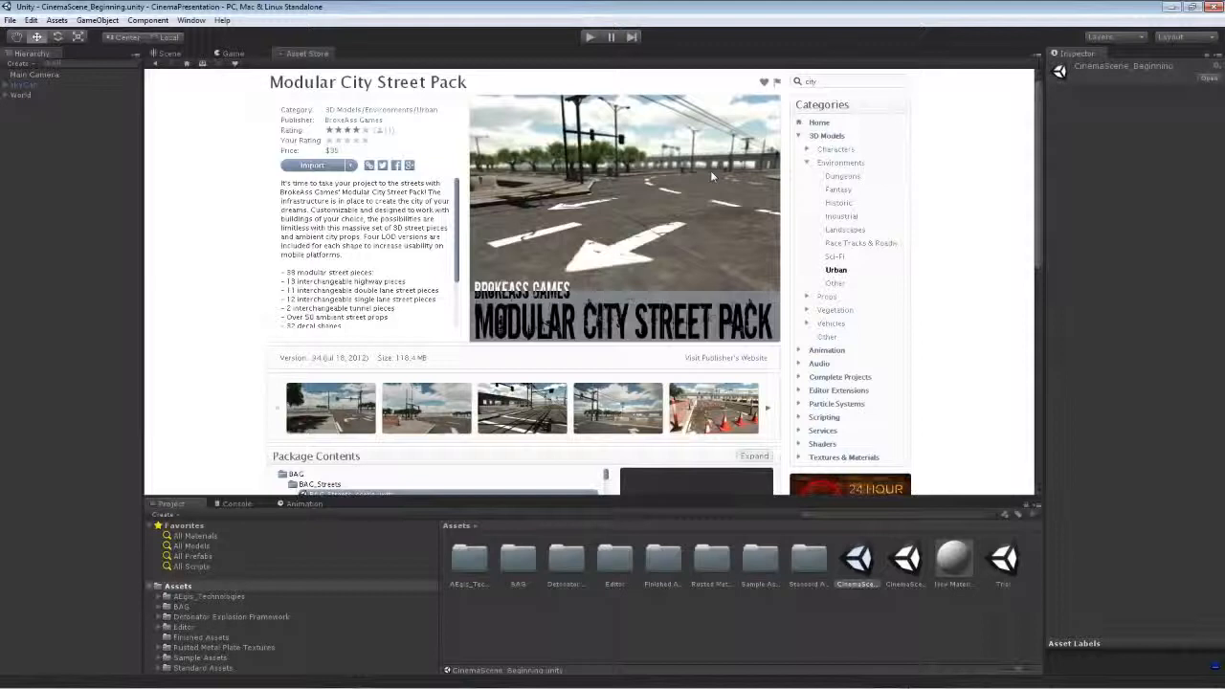
- Search the Asset Store for "explosion" and open the Detonator Explosion Framework page
drag(844, 81, 784, 99)
text(cxplosion)
key(Return)
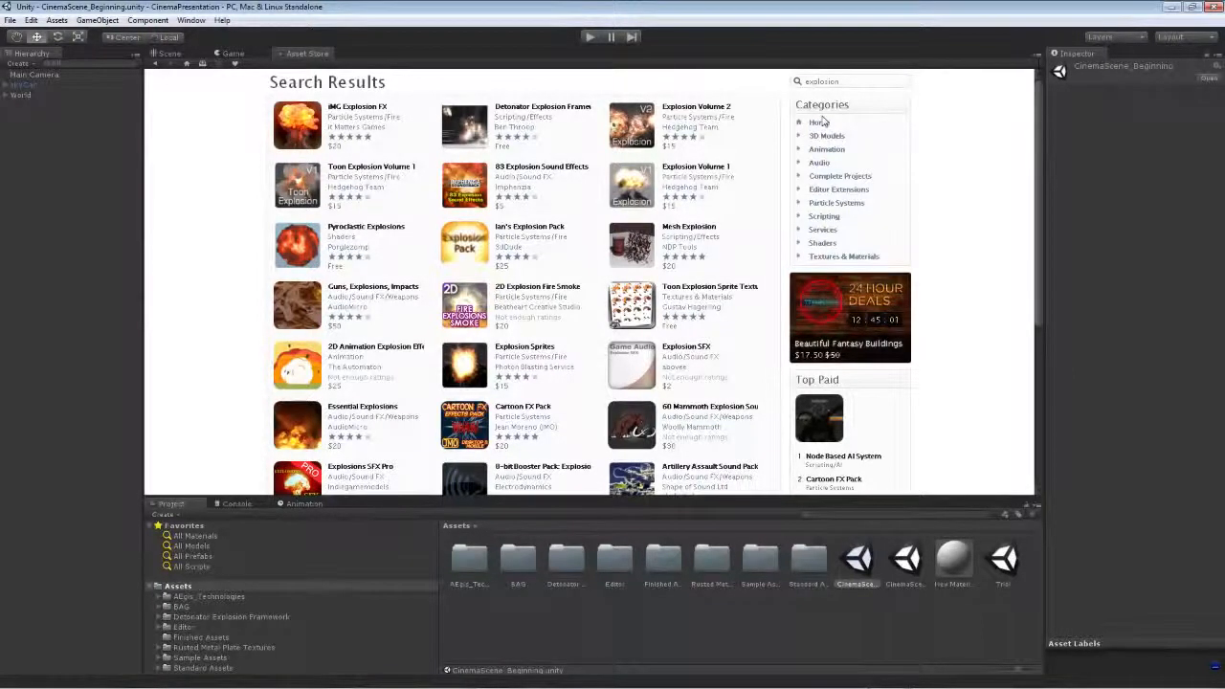
click(514, 113)
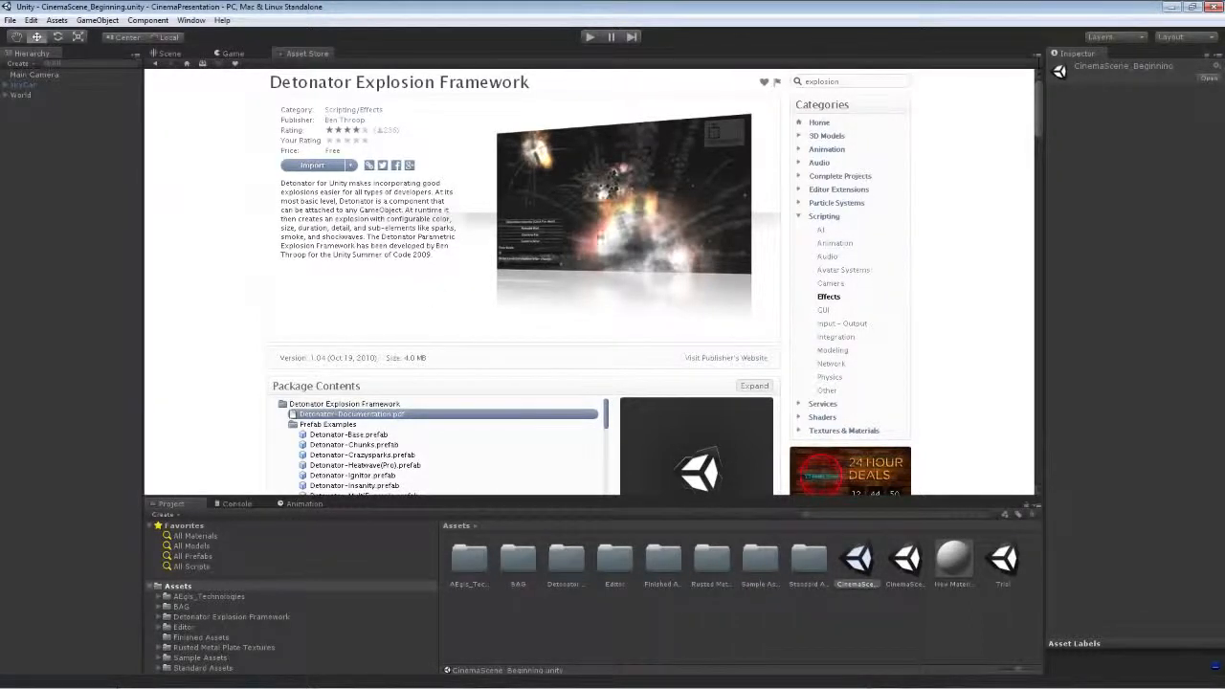
- Search the Asset Store for "sample", view the Sample Assets (beta) page, and return to the scene
double_click(830, 81)
text(sample)
key(Return)
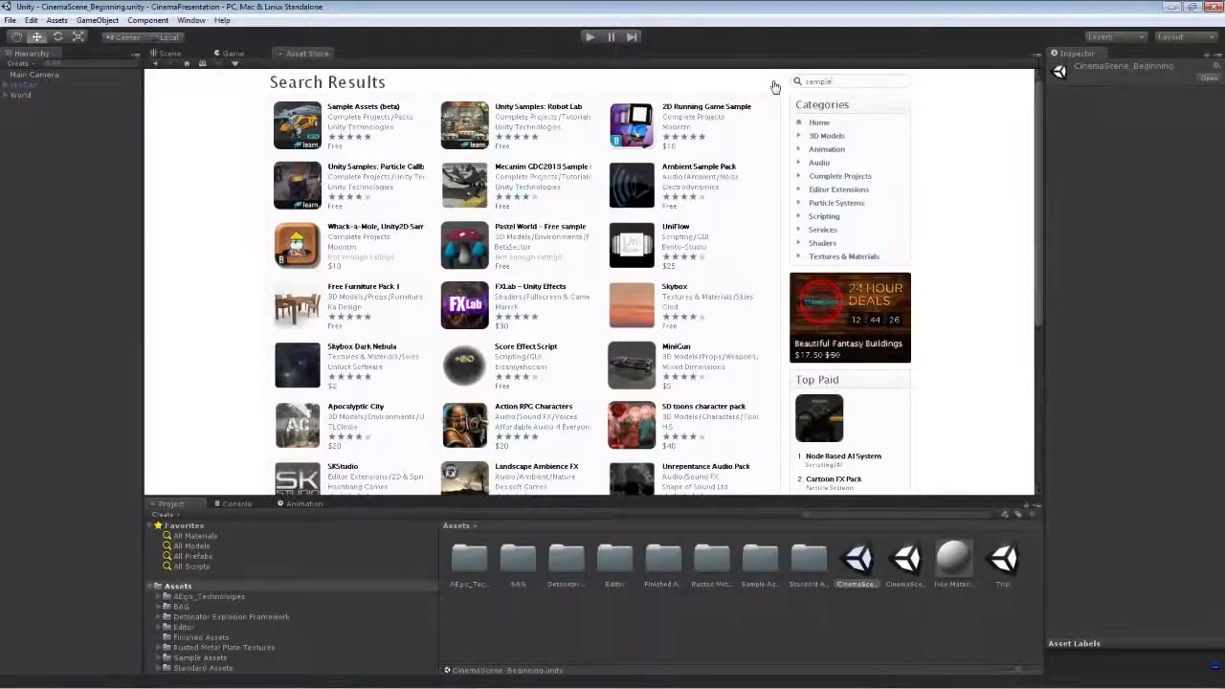
click(364, 107)
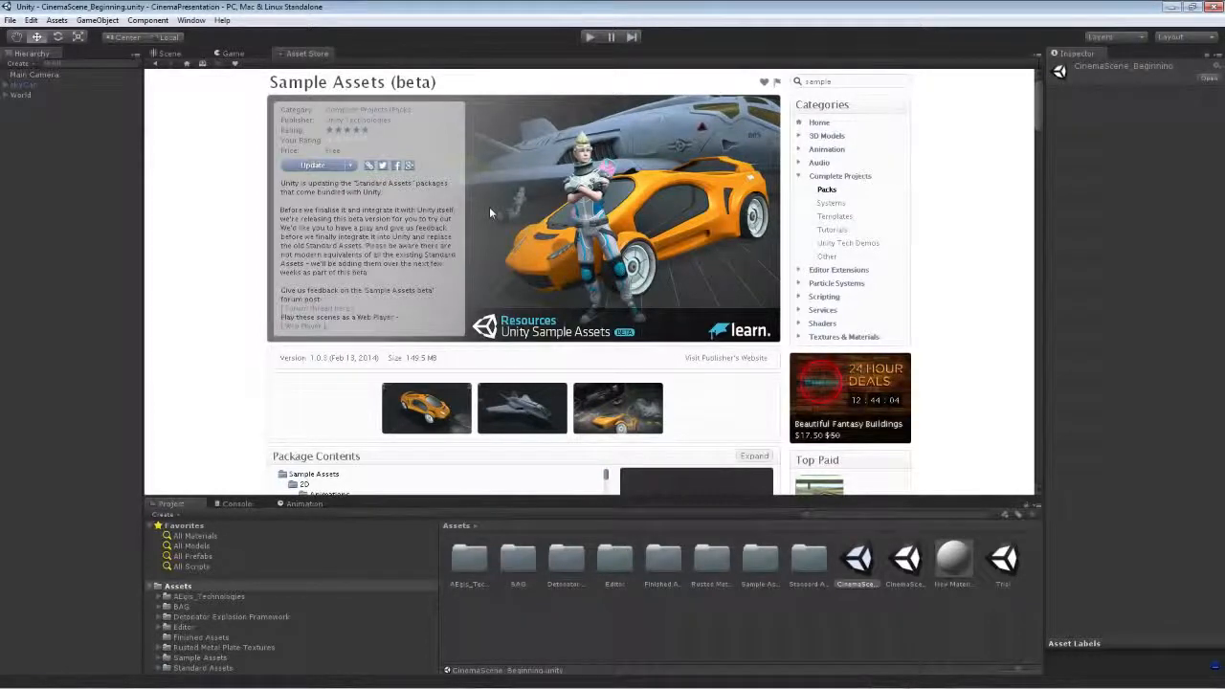
click(169, 53)
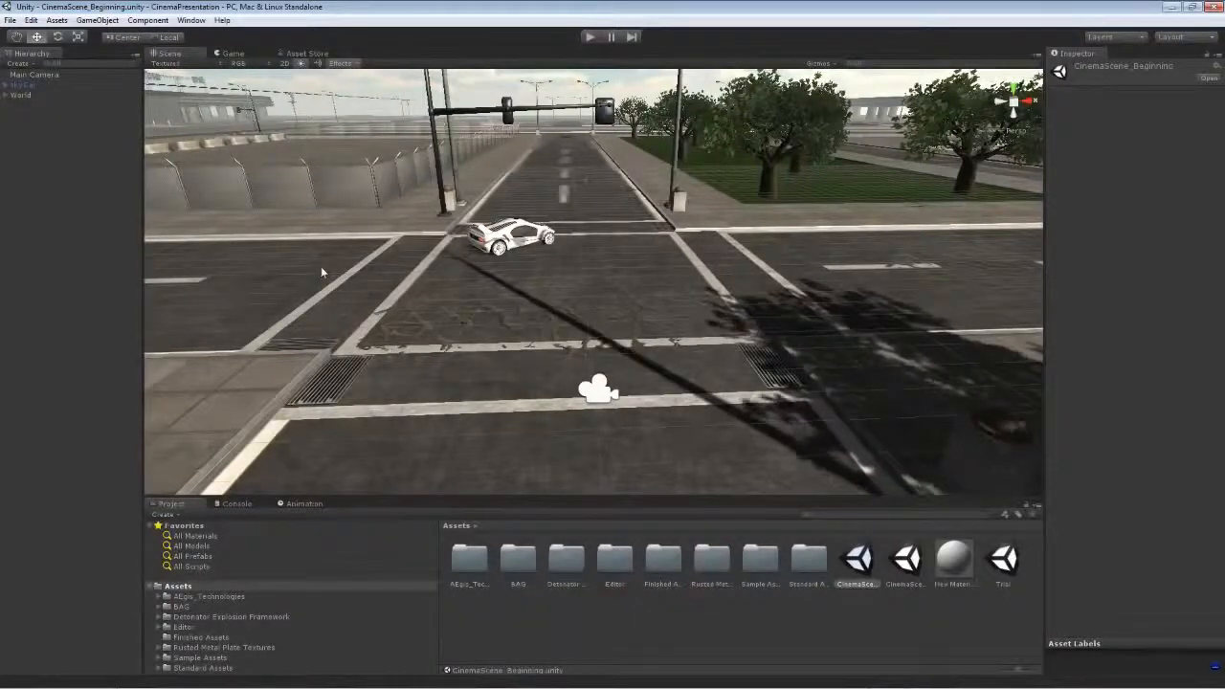
right_drag(586, 317, 530, 322)
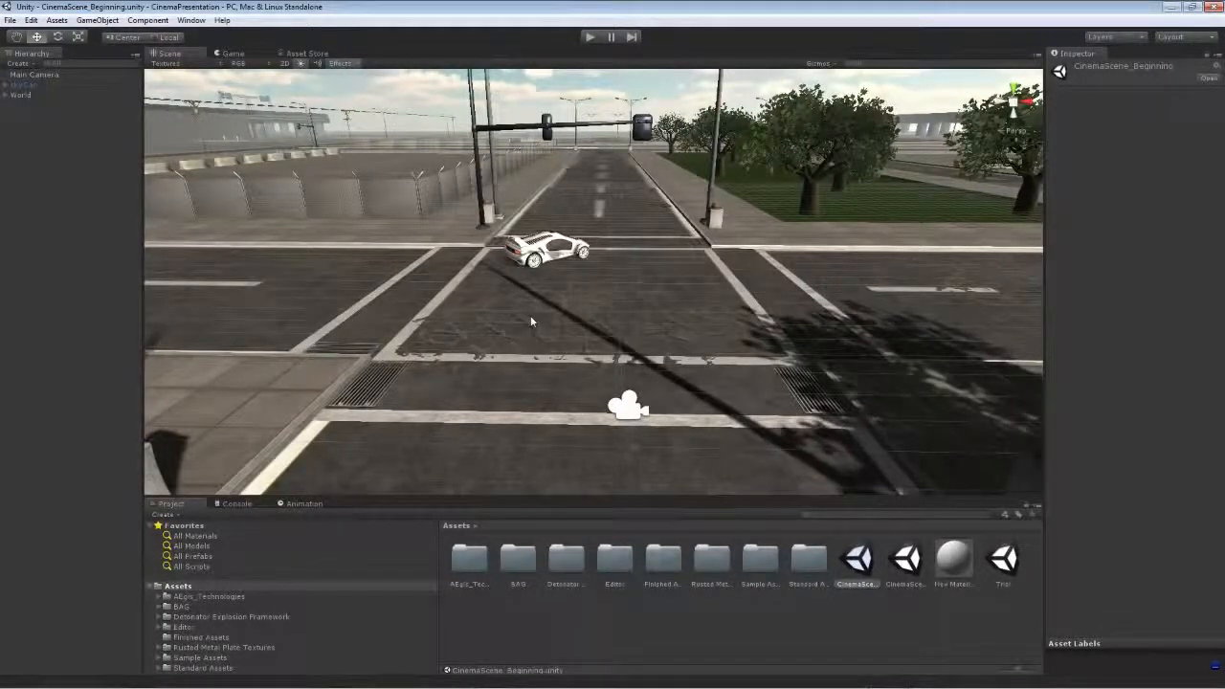
- Look through the list of asset packages available for import in the Asset Store
click(296, 55)
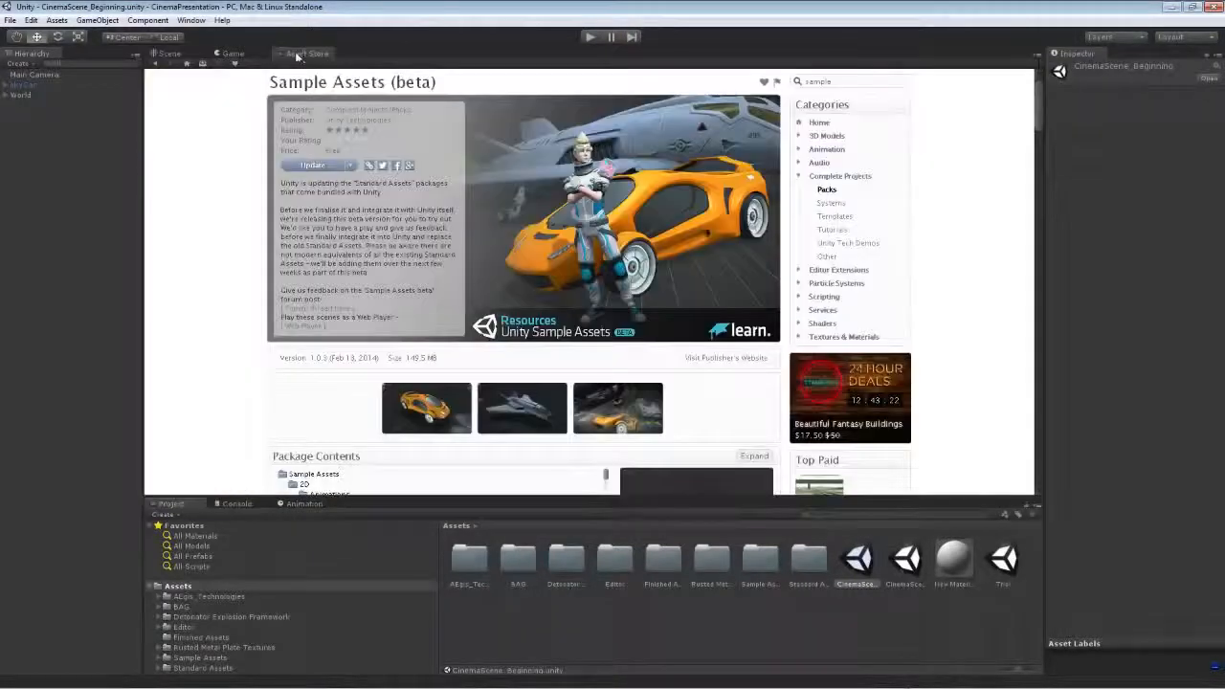
click(202, 65)
scroll(473, 271, down, 5)
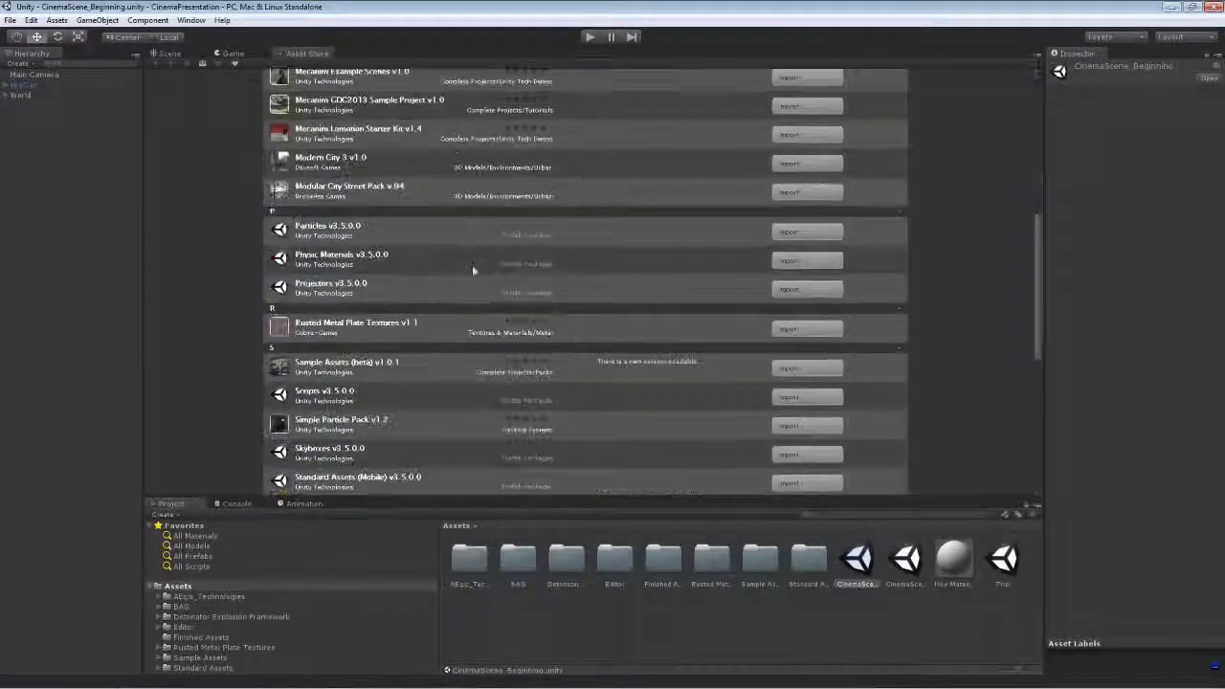
scroll(473, 271, up, 5)
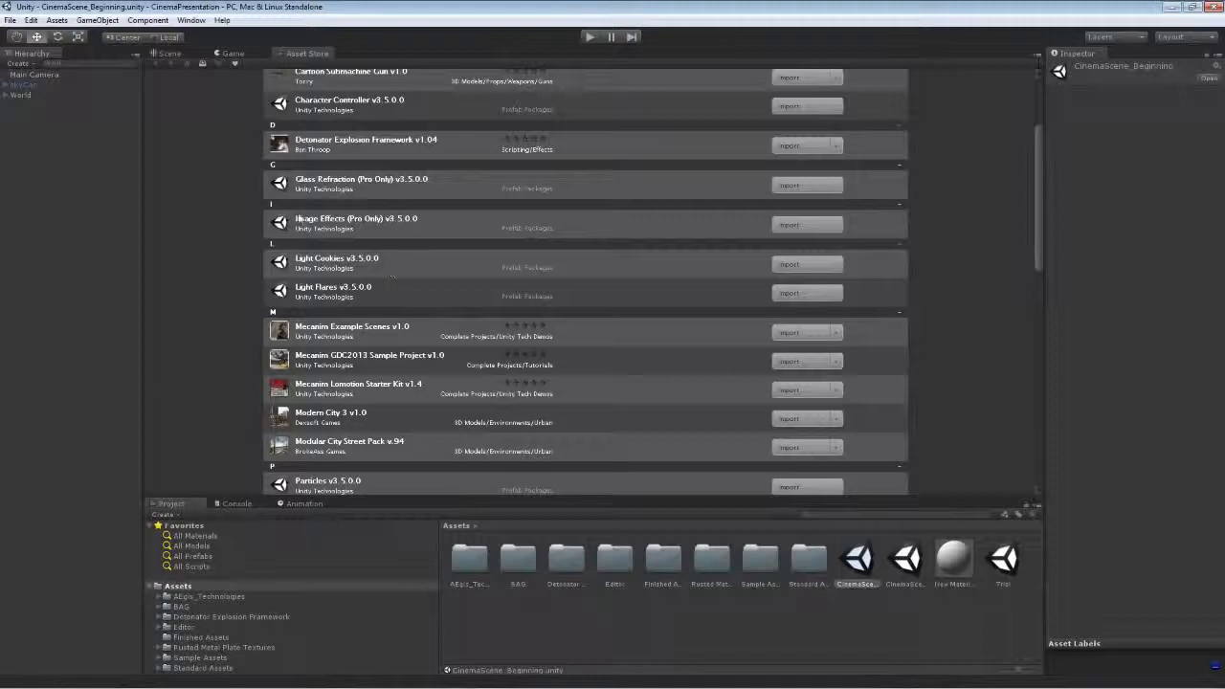
- Return to the scene and look around the city streets surrounding the intersection
click(169, 53)
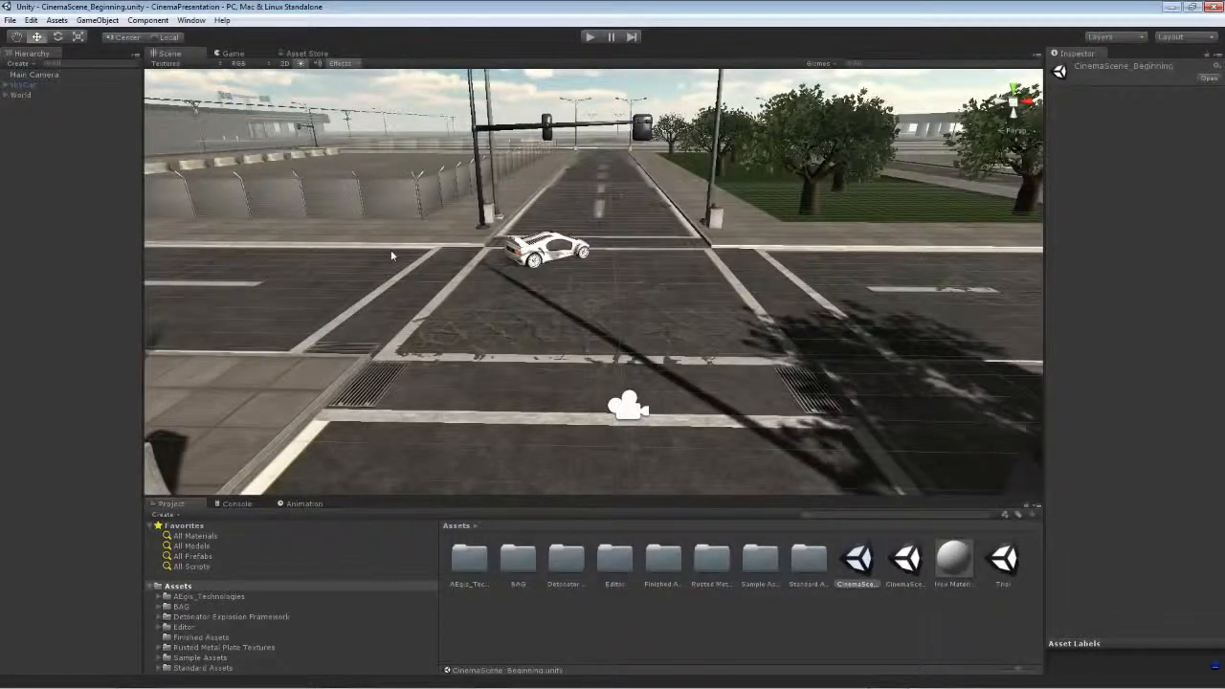
alt+drag(400, 299, 943, 274)
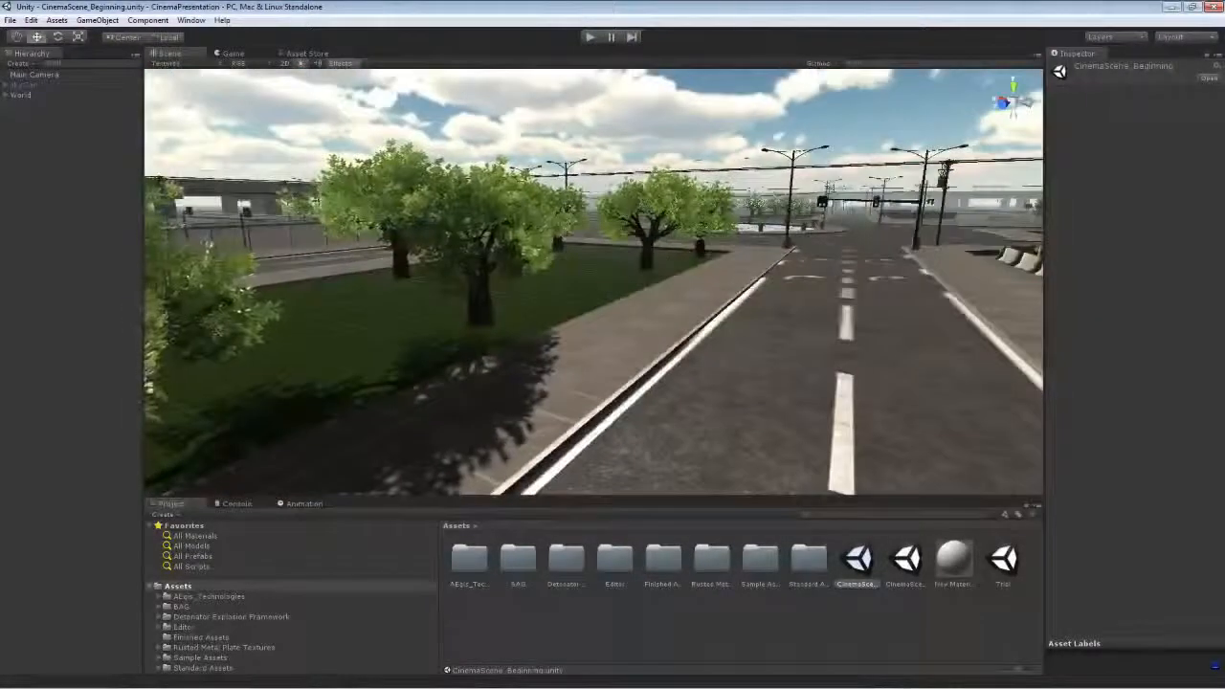
right_drag(771, 339, 921, 319)
right_drag(639, 325, 719, 314)
right_drag(436, 314, 832, 355)
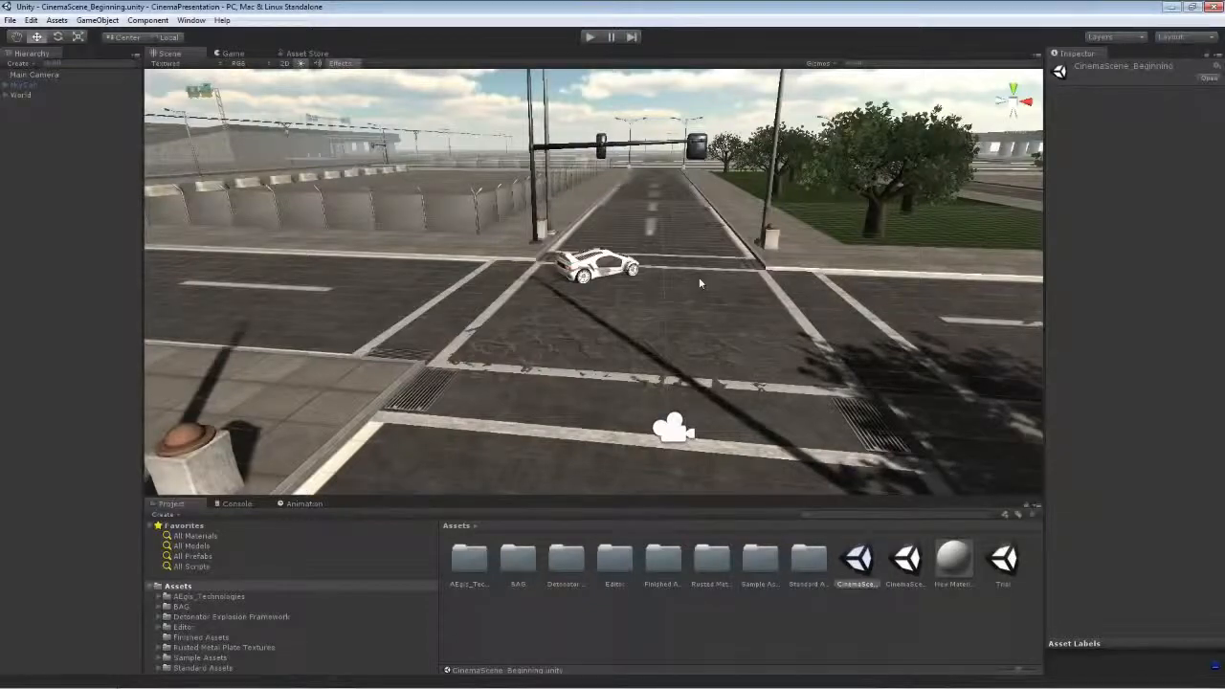
- Select the skyCar at the intersection and examine it from several sides
right_drag(699, 277, 562, 303)
click(563, 302)
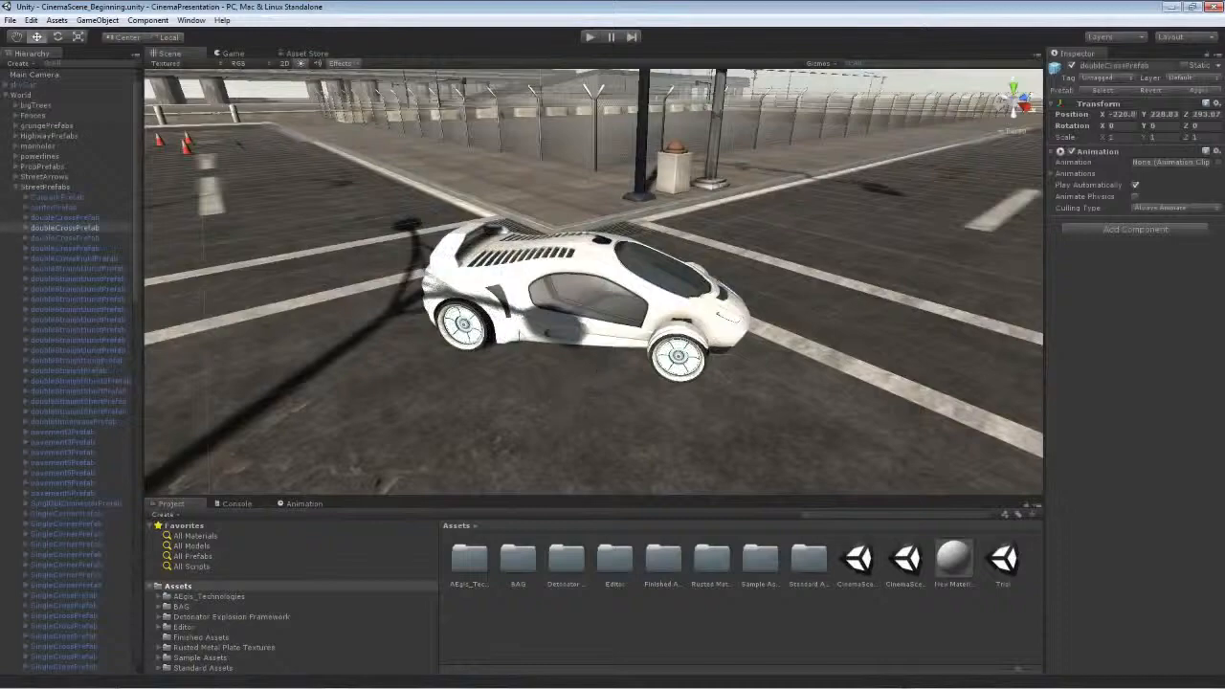
mouse_move(670, 436)
right_down()
mouse_move(826, 380)
mouse_move(686, 440)
right_up()
click(530, 268)
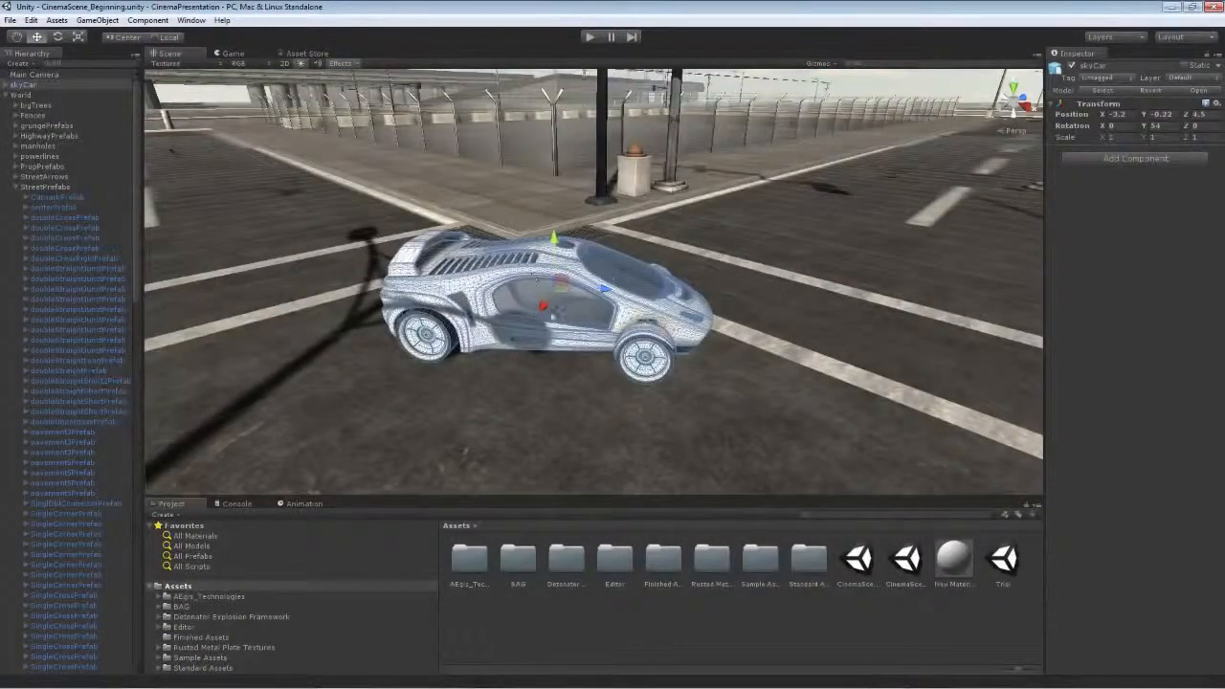
right_drag(626, 430, 788, 441)
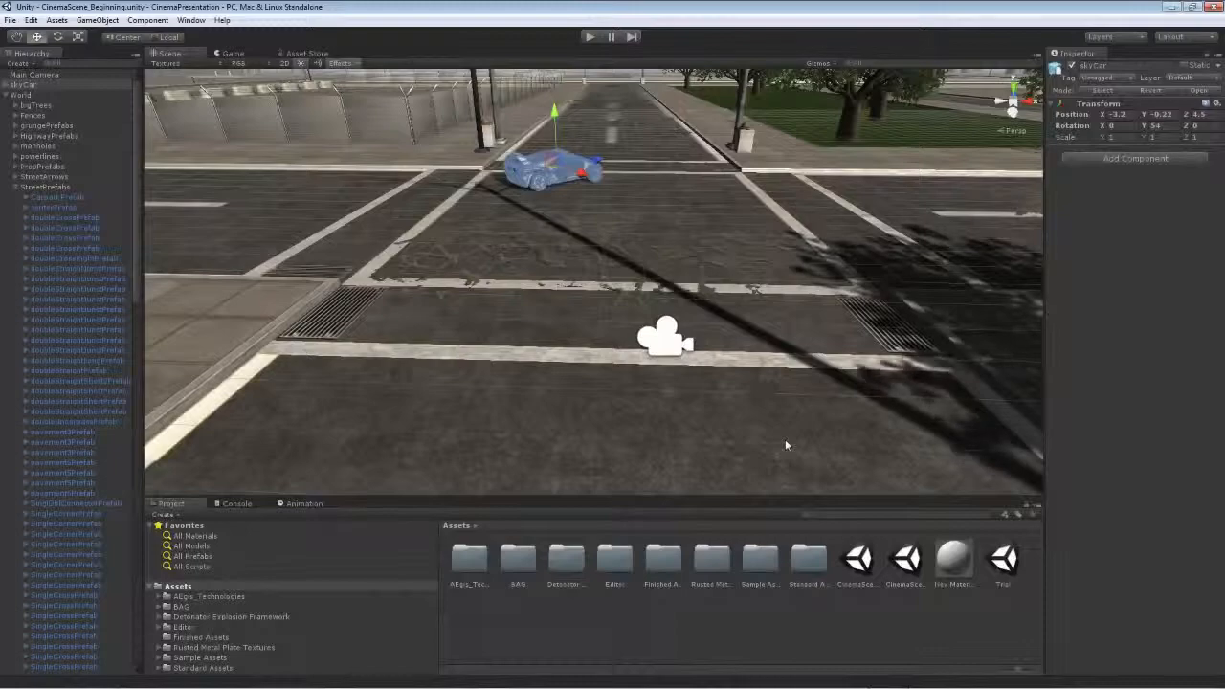
right_drag(777, 278, 475, 360)
key(w)
key(s)
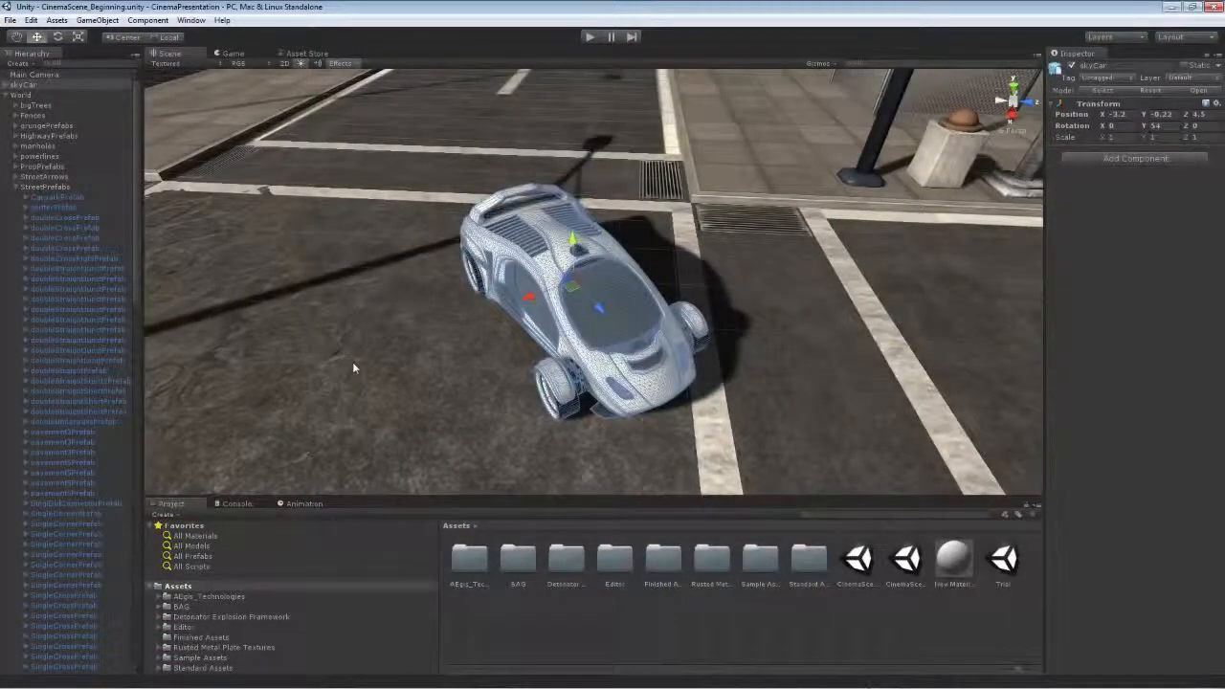
right_drag(352, 363, 680, 357)
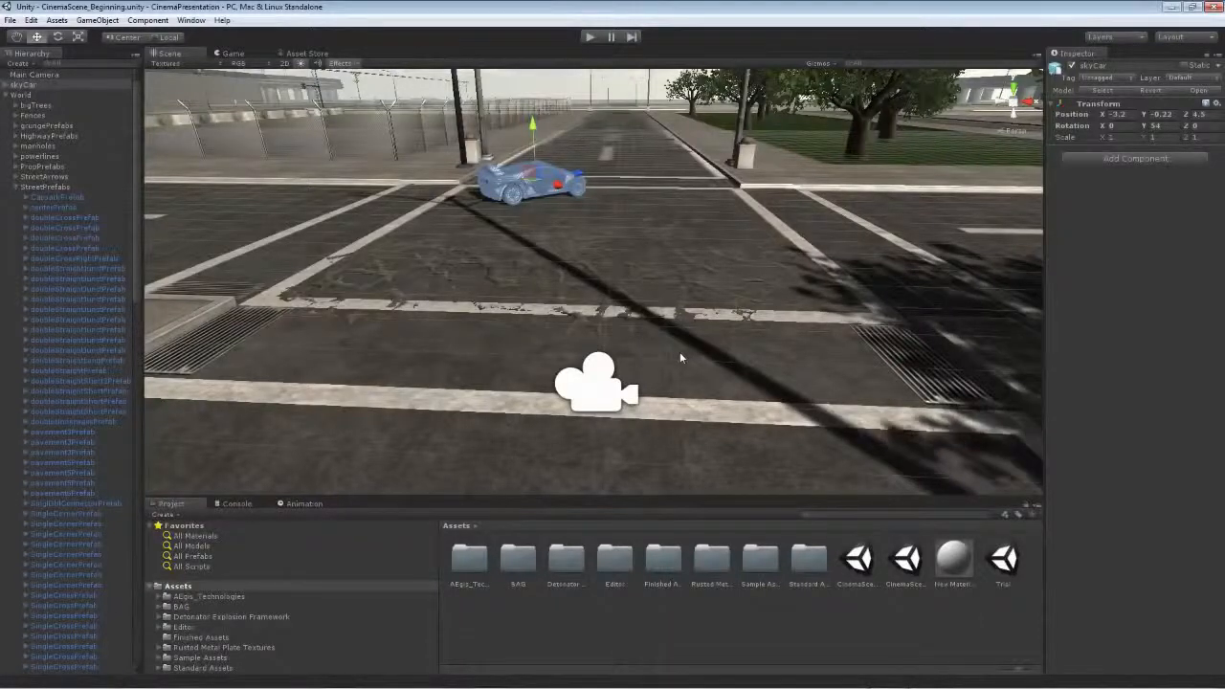
- Select the Main Camera and check its framing in the Game view
click(602, 387)
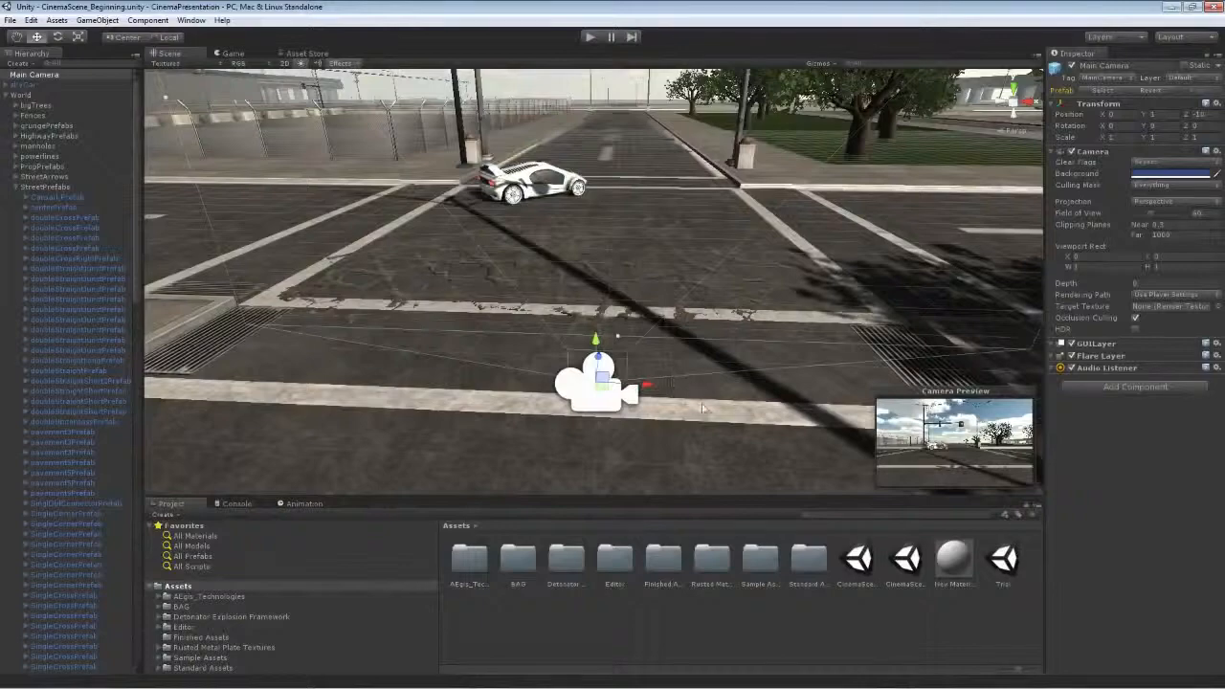
mouse_move(719, 416)
right_down()
mouse_move(717, 394)
mouse_move(755, 398)
mouse_move(711, 433)
right_up()
key(w)
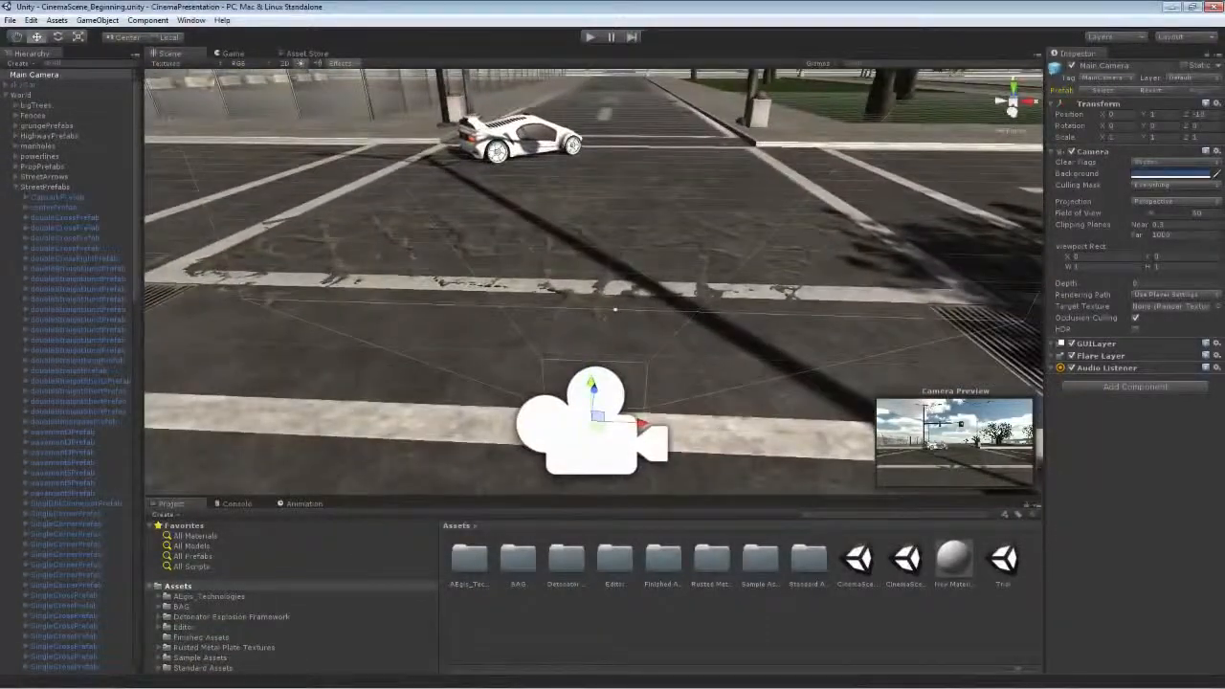
click(231, 53)
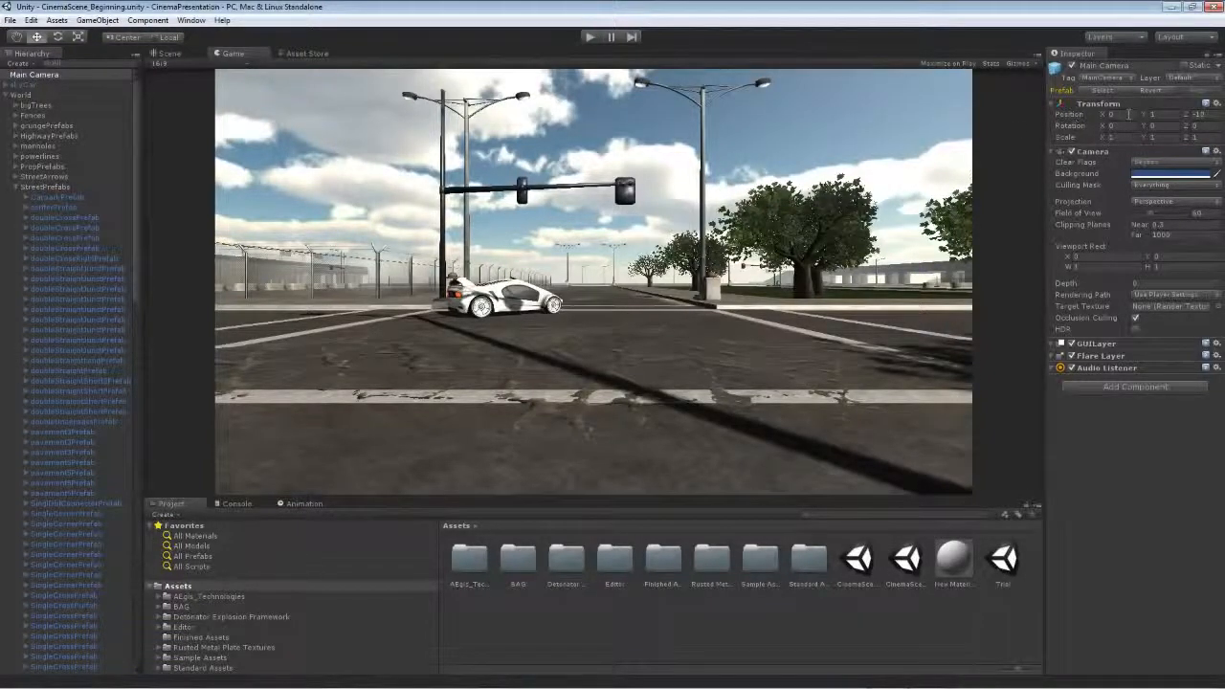
click(170, 54)
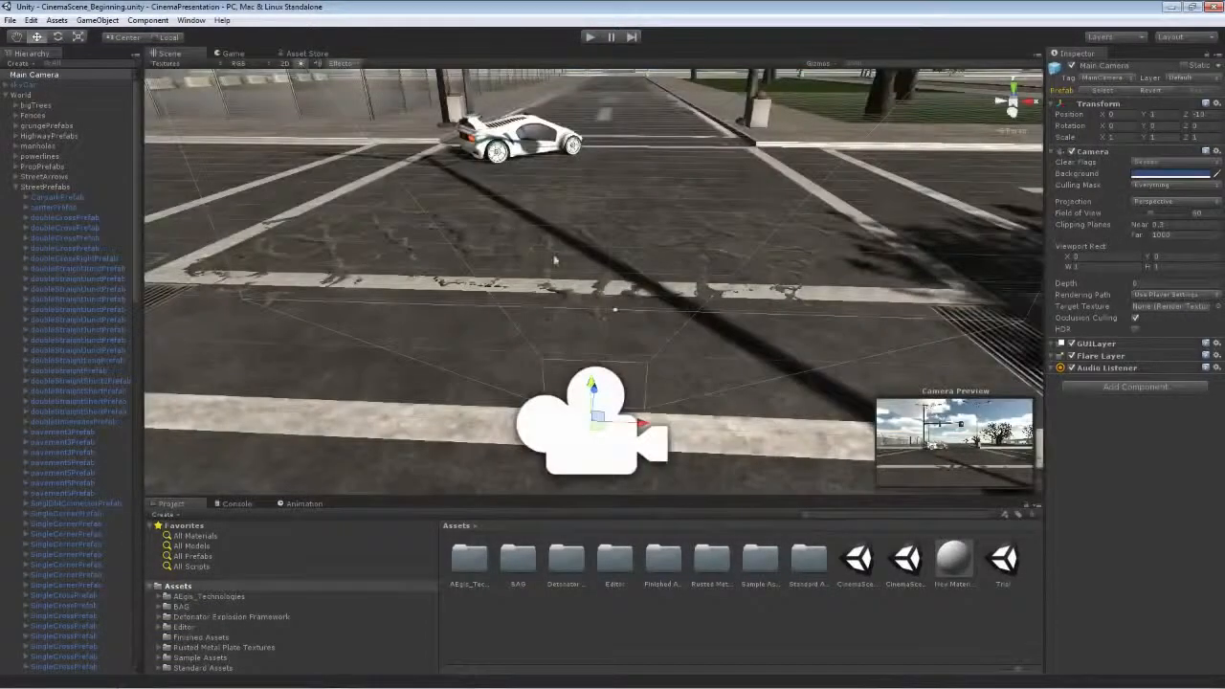
- Move the Main Camera forward along its Z axis toward the car, to about Z -1.88
alt+drag(656, 354, 498, 359)
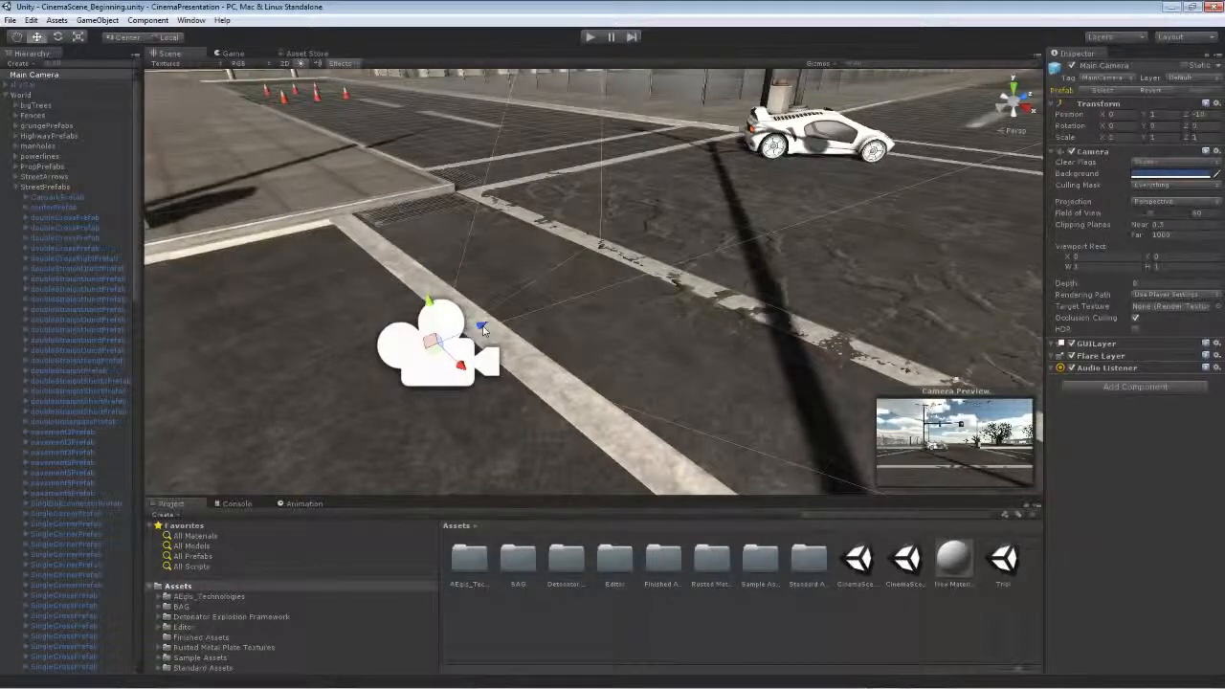
drag(483, 330, 636, 193)
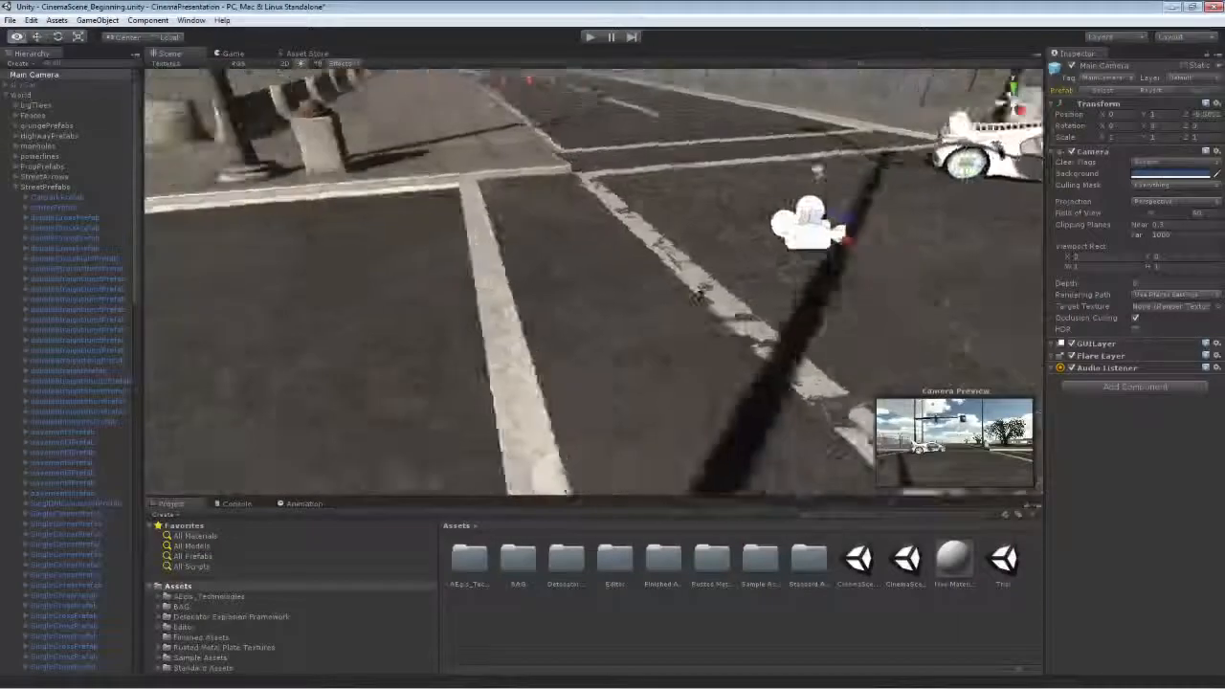
alt+drag(698, 294, 654, 238)
drag(528, 236, 1061, 234)
- Widen the Main Camera's field of view to 124 and check the resulting shot in the Game view
drag(1151, 216, 1170, 212)
click(235, 54)
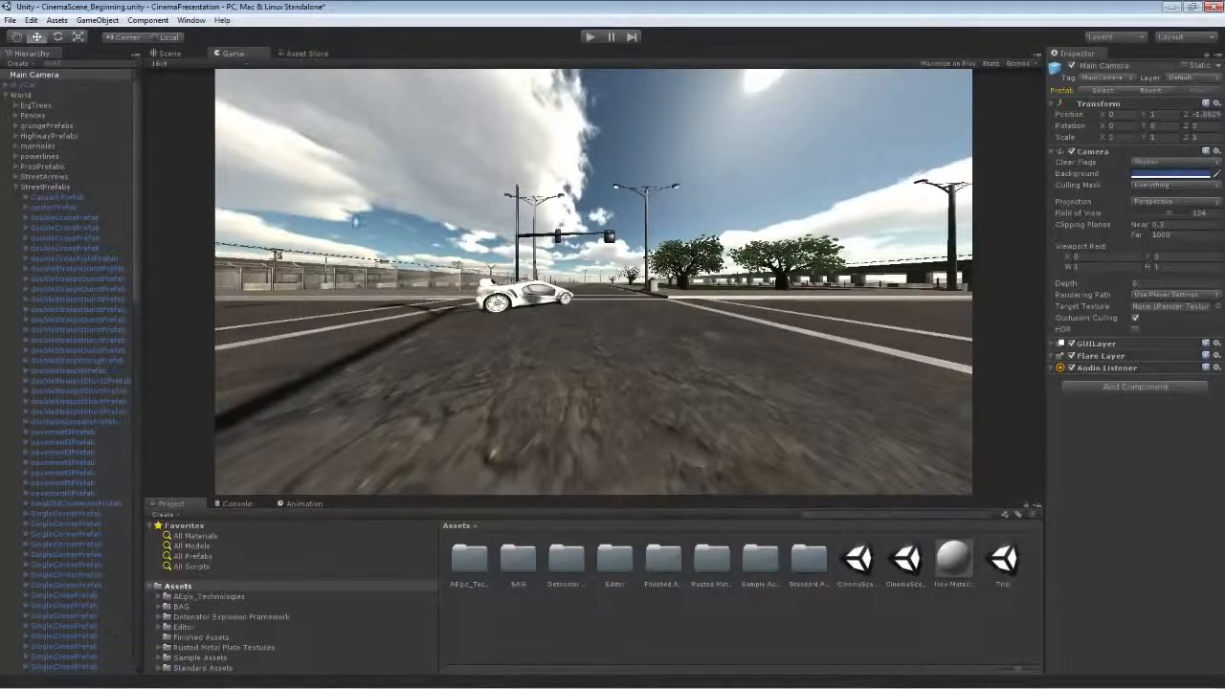
click(172, 54)
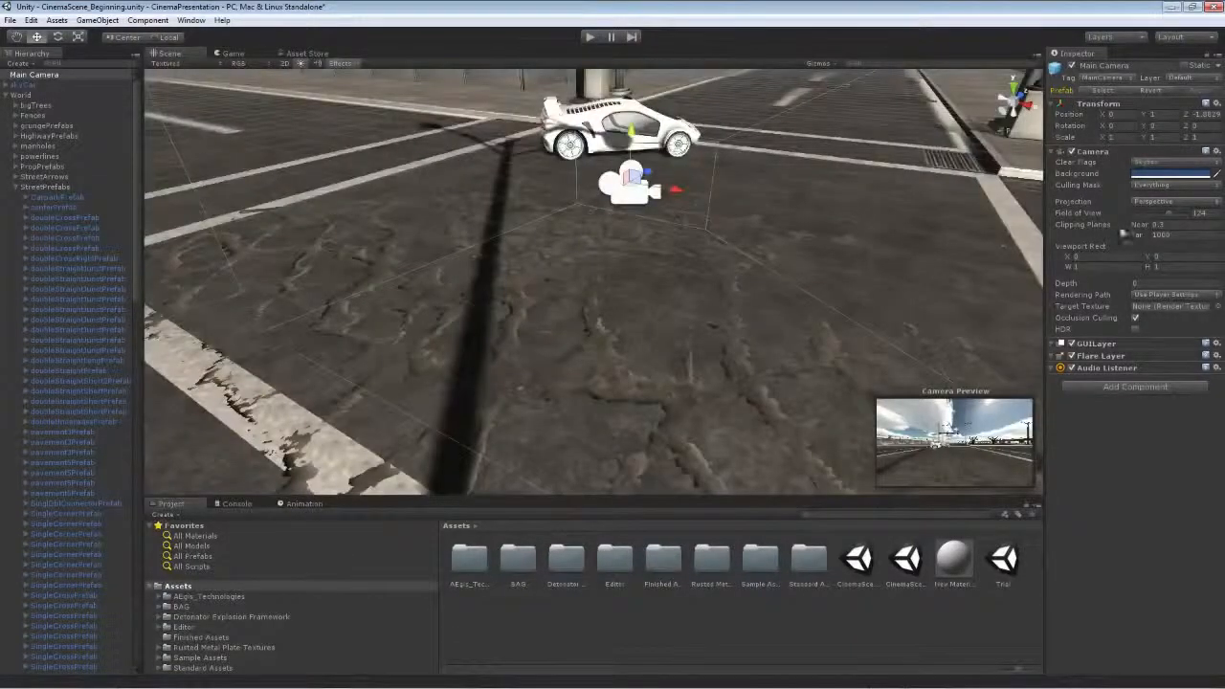
- Narrow the Main Camera's field of view to about 69 and check the resulting shot in the Game view
drag(1167, 217, 1151, 213)
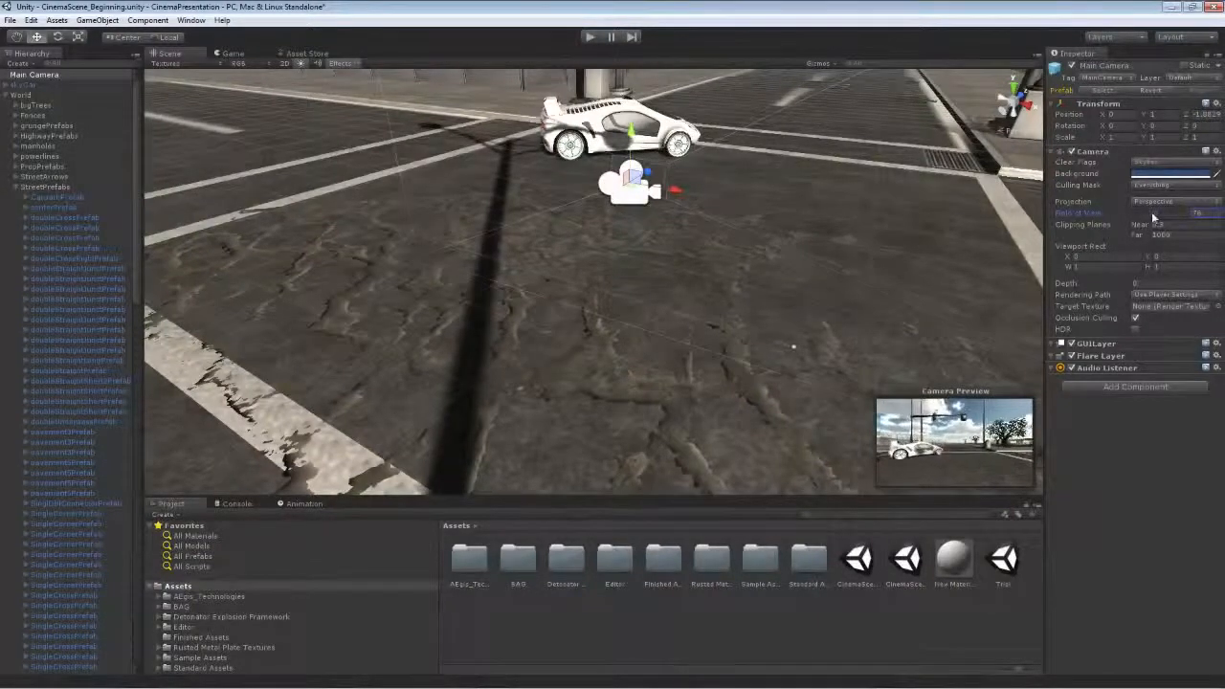
click(232, 54)
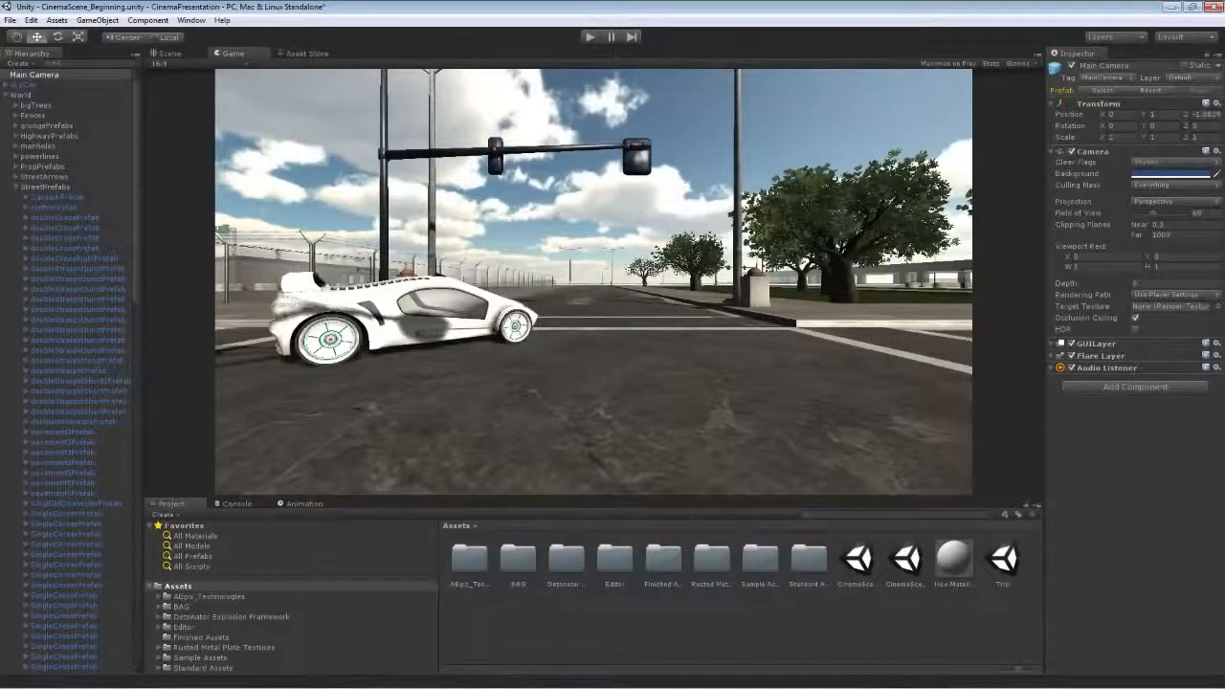
click(167, 54)
- Move the Main Camera back to about Z -11.2, narrow its field of view sharply and check the close-up shot
right_drag(606, 202, 541, 201)
drag(767, 181, 448, 298)
drag(1150, 216, 1137, 216)
click(230, 54)
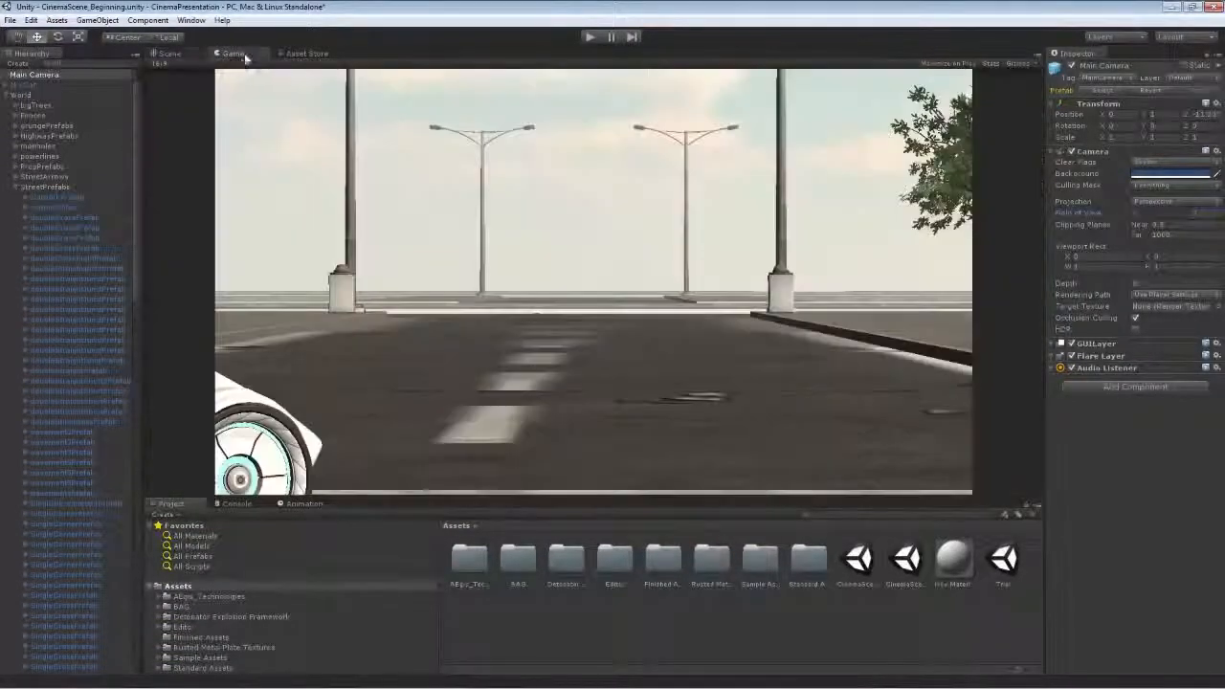
click(166, 54)
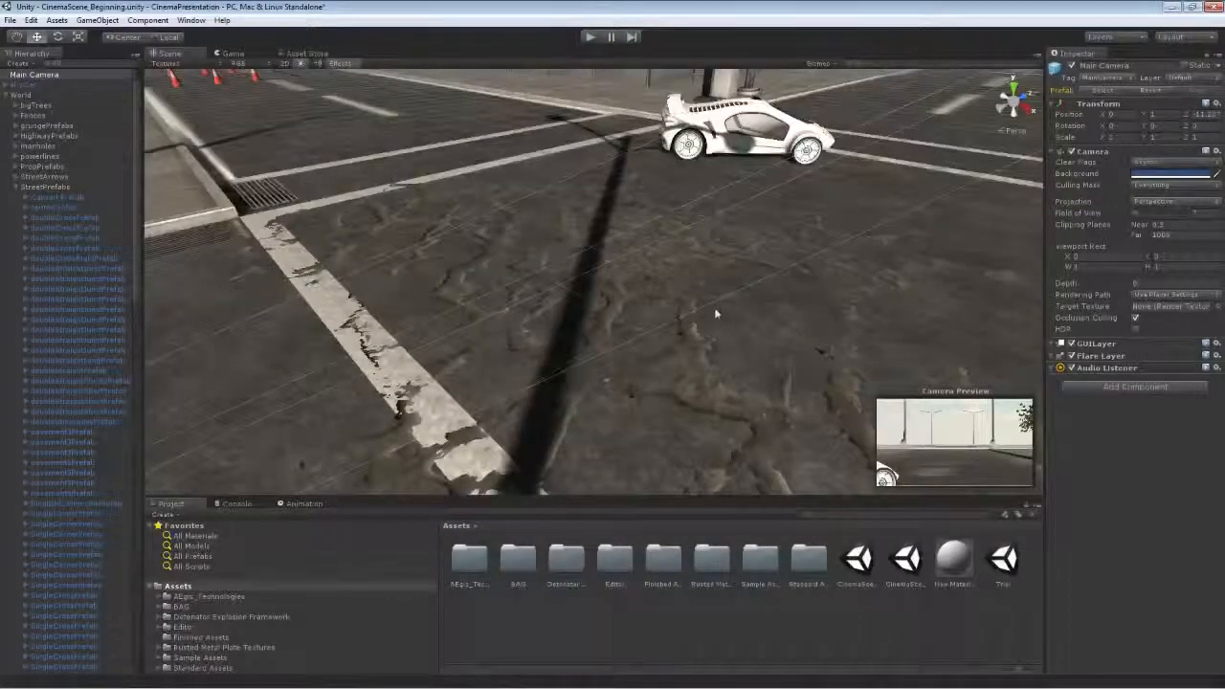
- Rotate the Main Camera about its Y axis to about -13.8 to aim at the car, and check the shot
right_drag(716, 309, 853, 296)
key(a)
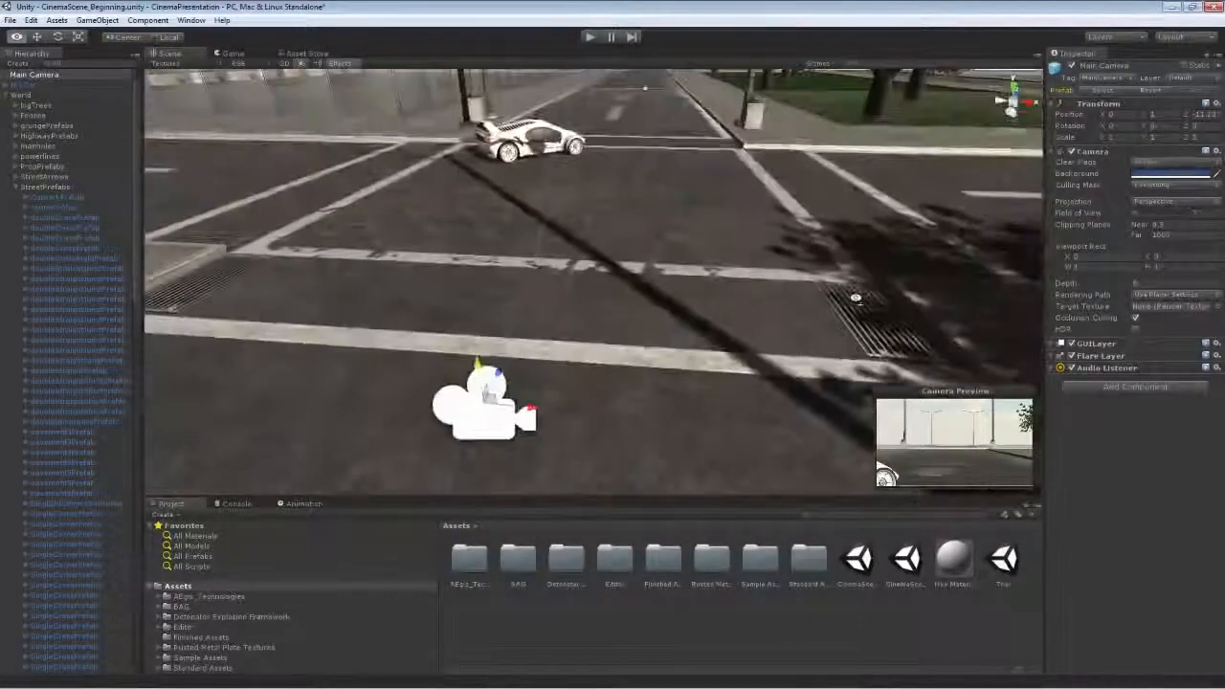
key(e)
drag(511, 438, 536, 432)
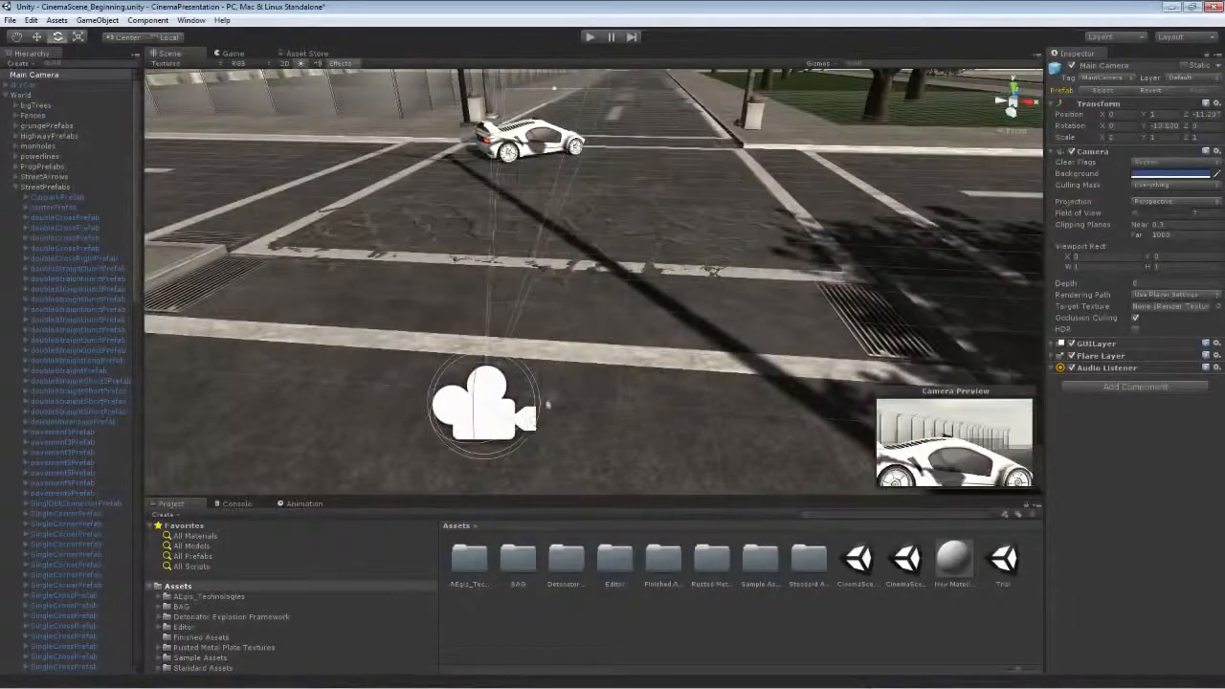
click(232, 53)
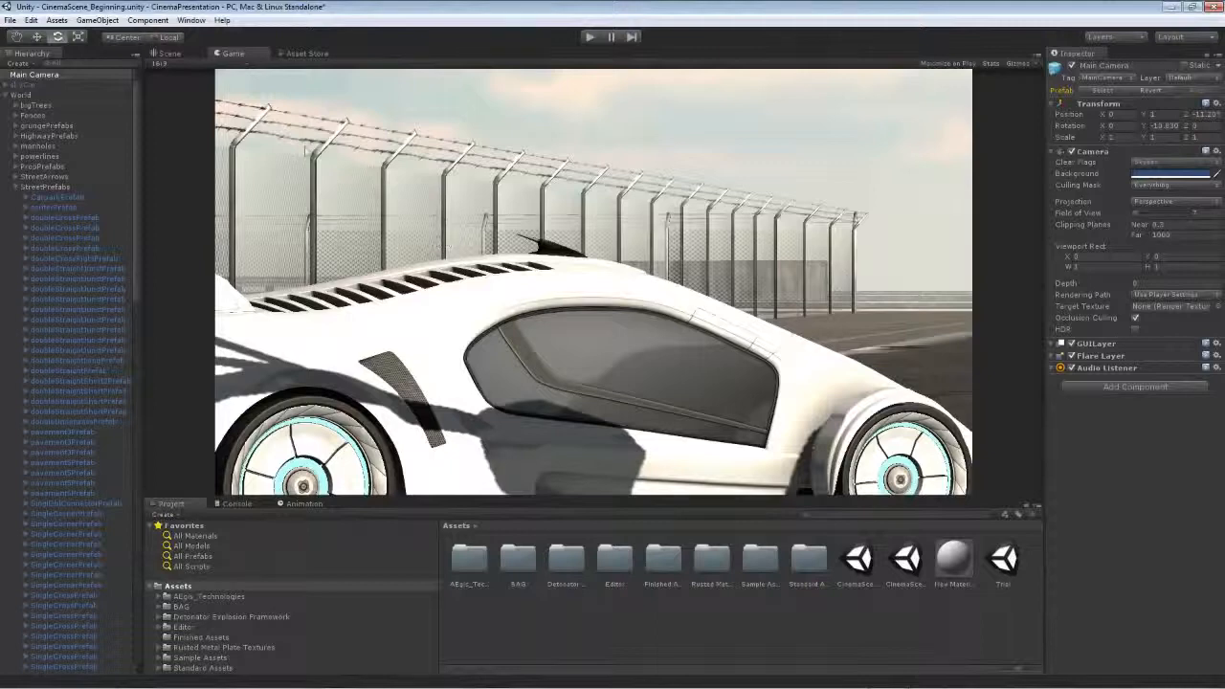
click(169, 52)
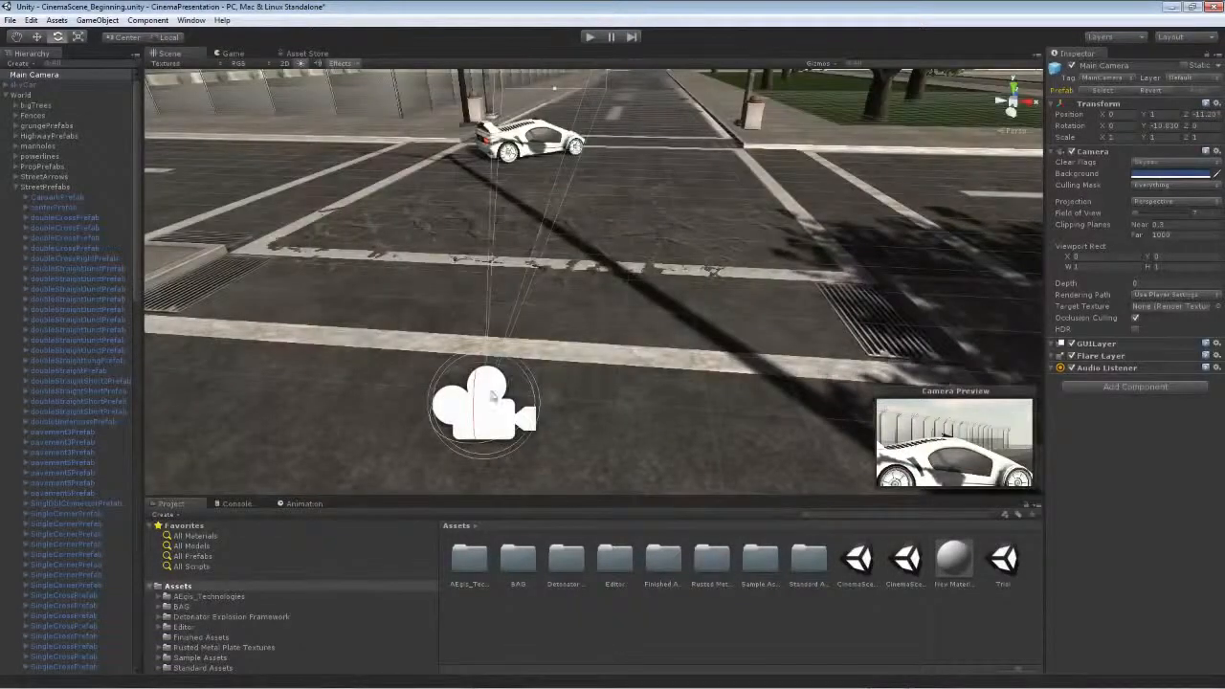
- Set the Main Camera's Y rotation to 0 and its position to Y 1.85 and Z -9.5
click(1160, 126)
text(02)
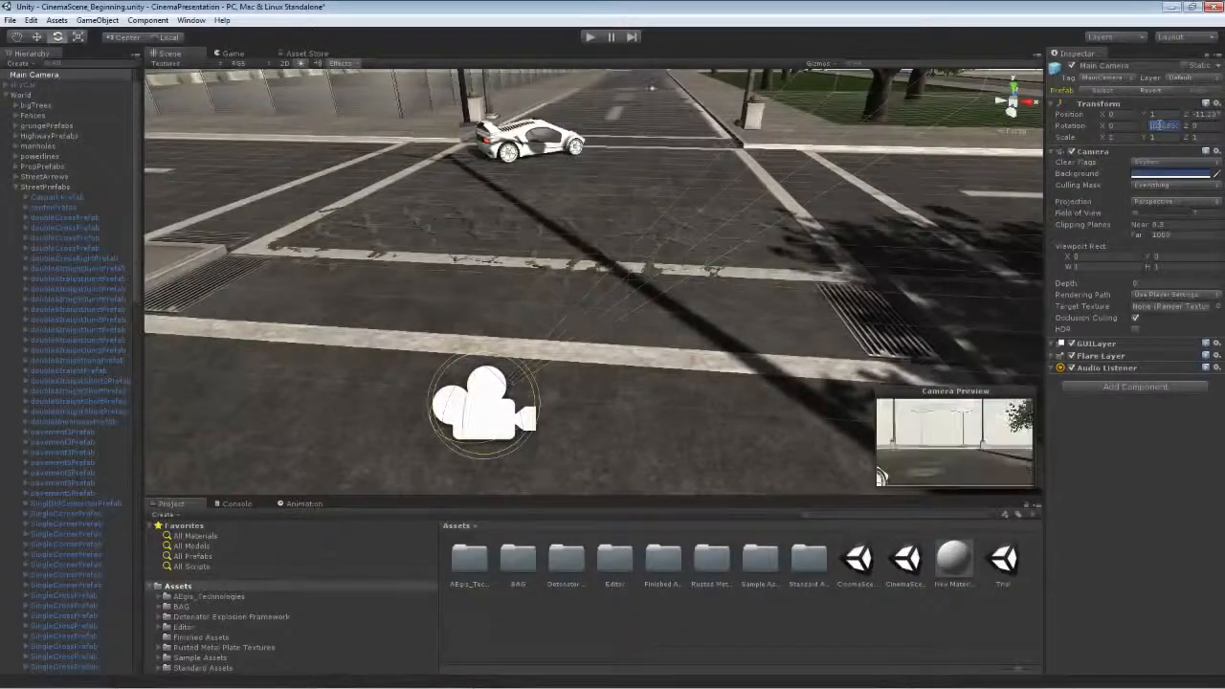
text(0)
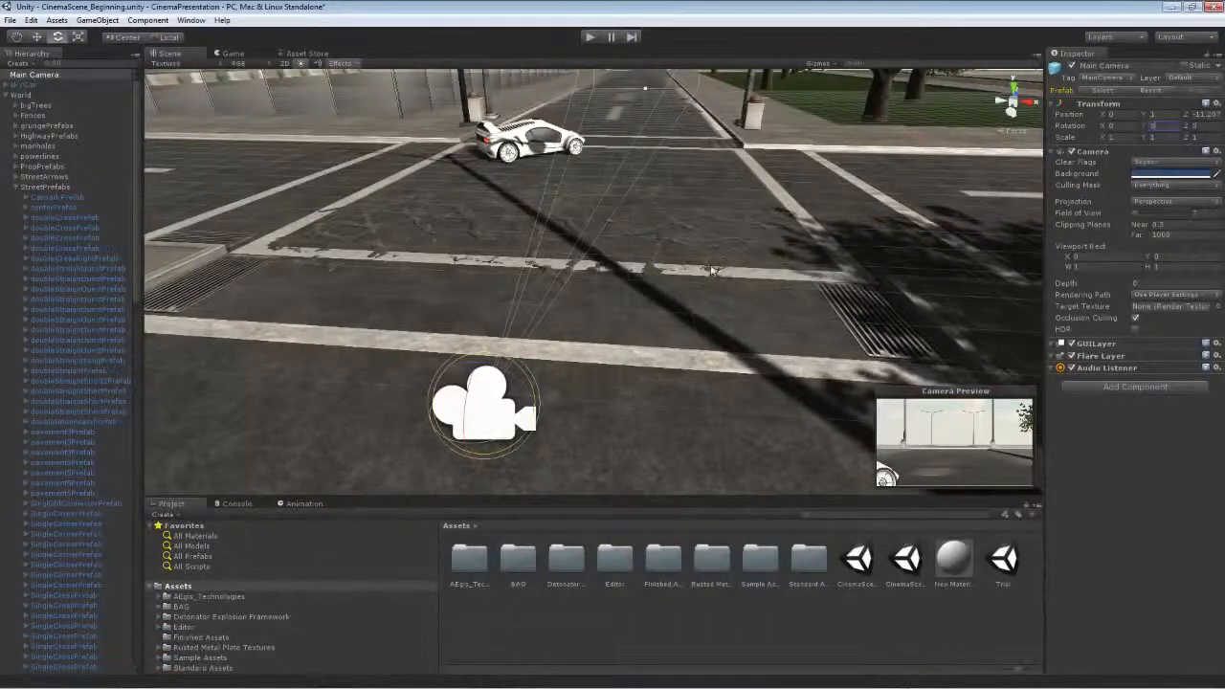
click(1157, 114)
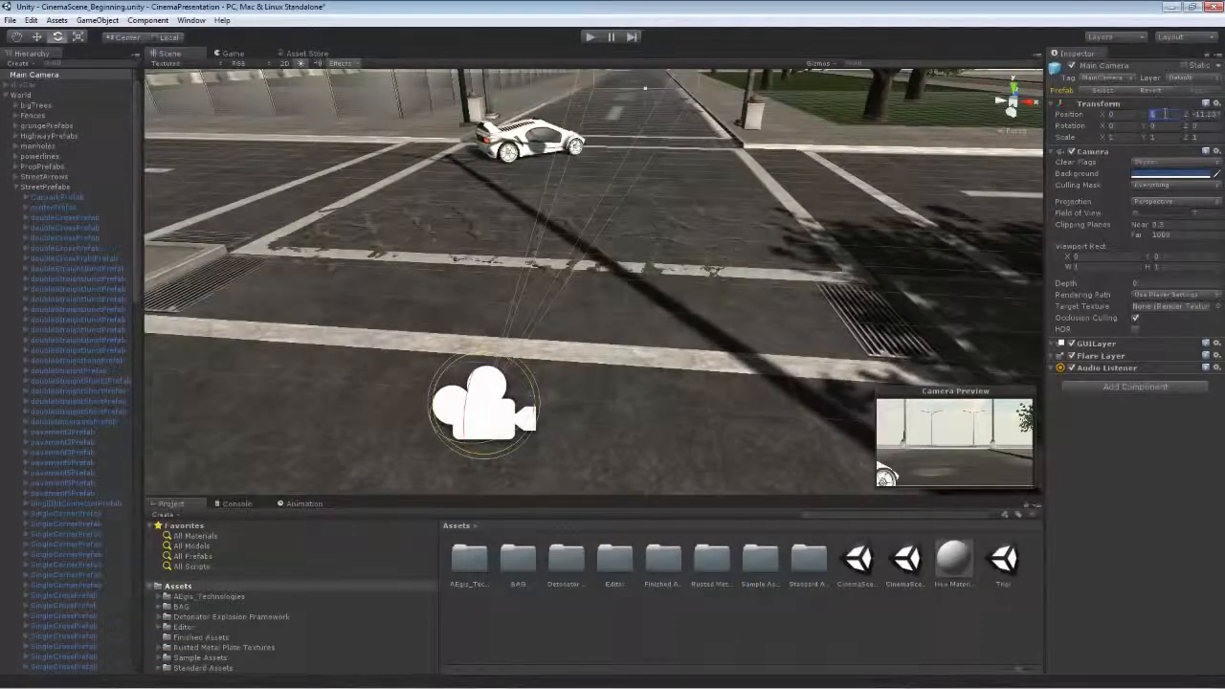
text(1.85)
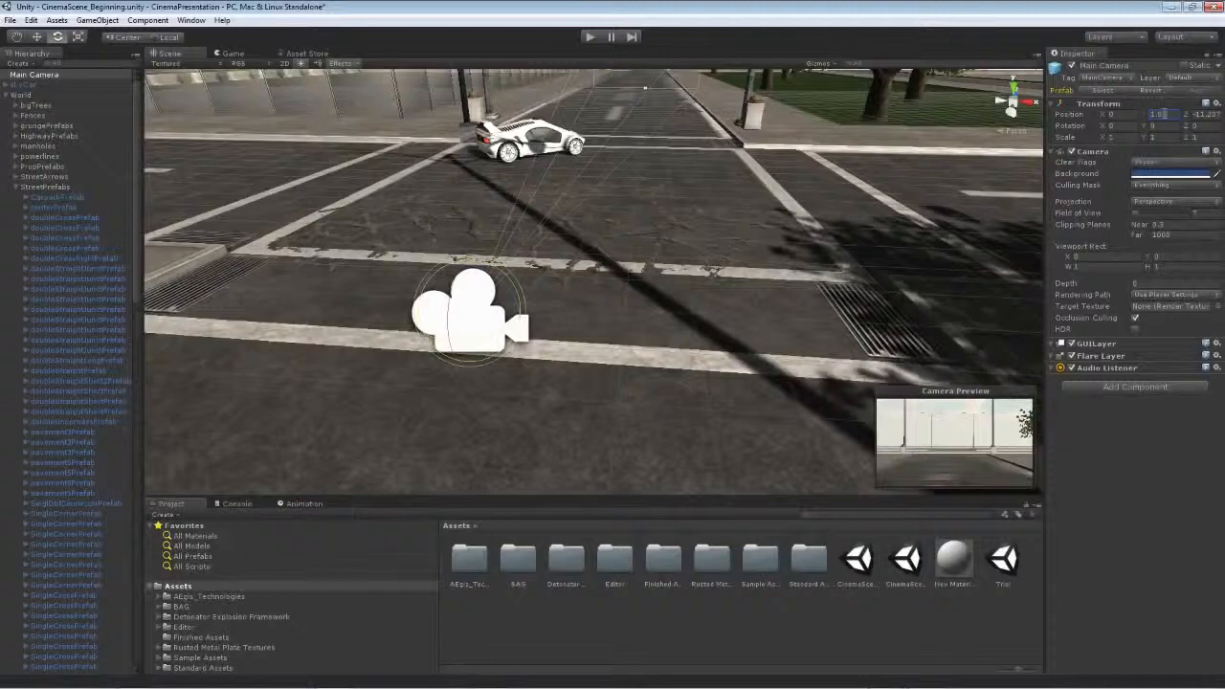
key(Tab)
text(-9)
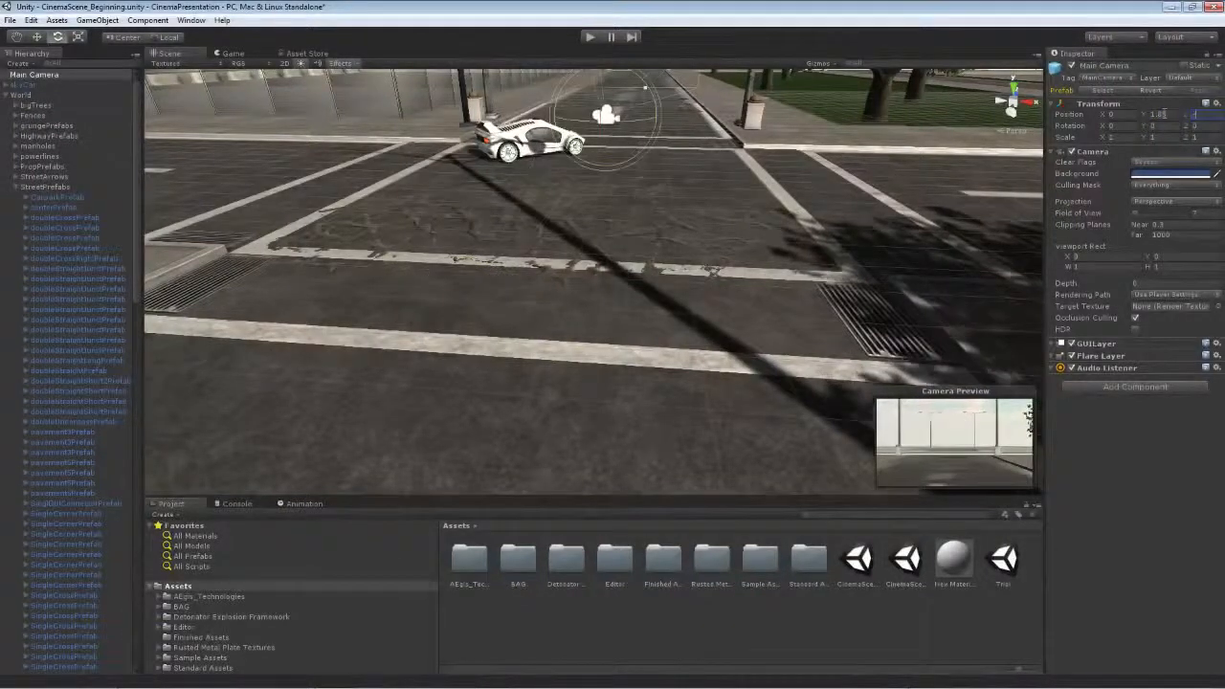
text(.5)
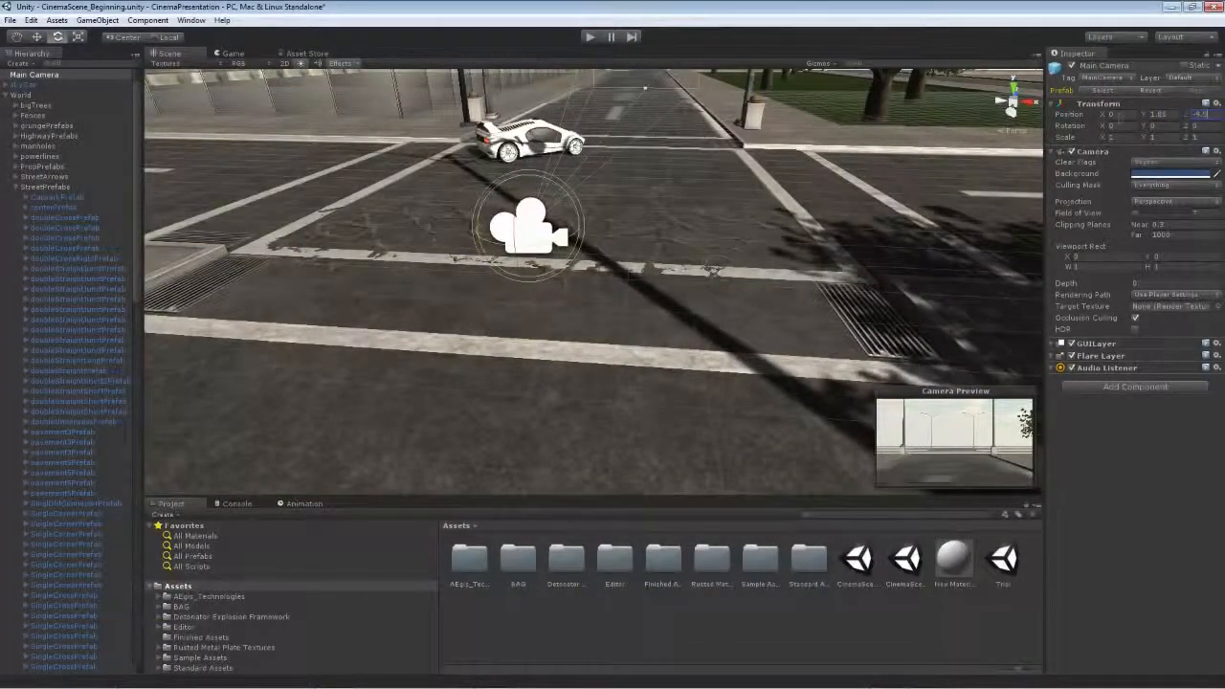
- Widen the Main Camera's field of view to frame the whole car and intersection, and check it in the Game view
click(1196, 212)
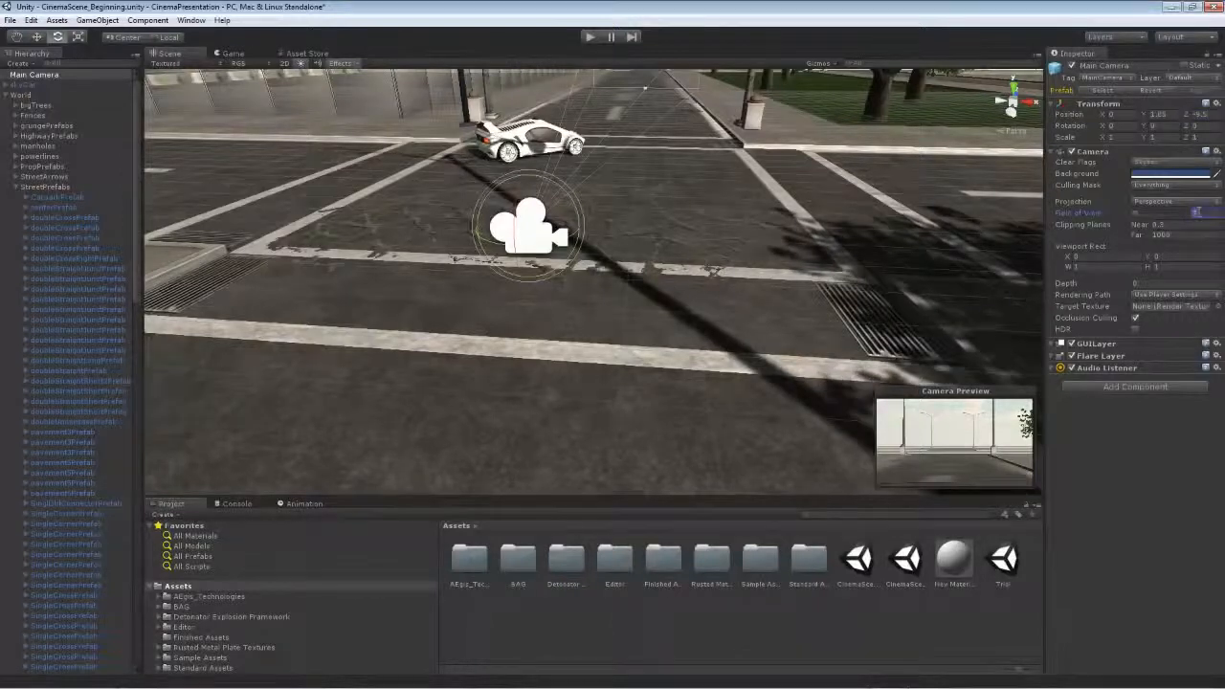
click(230, 52)
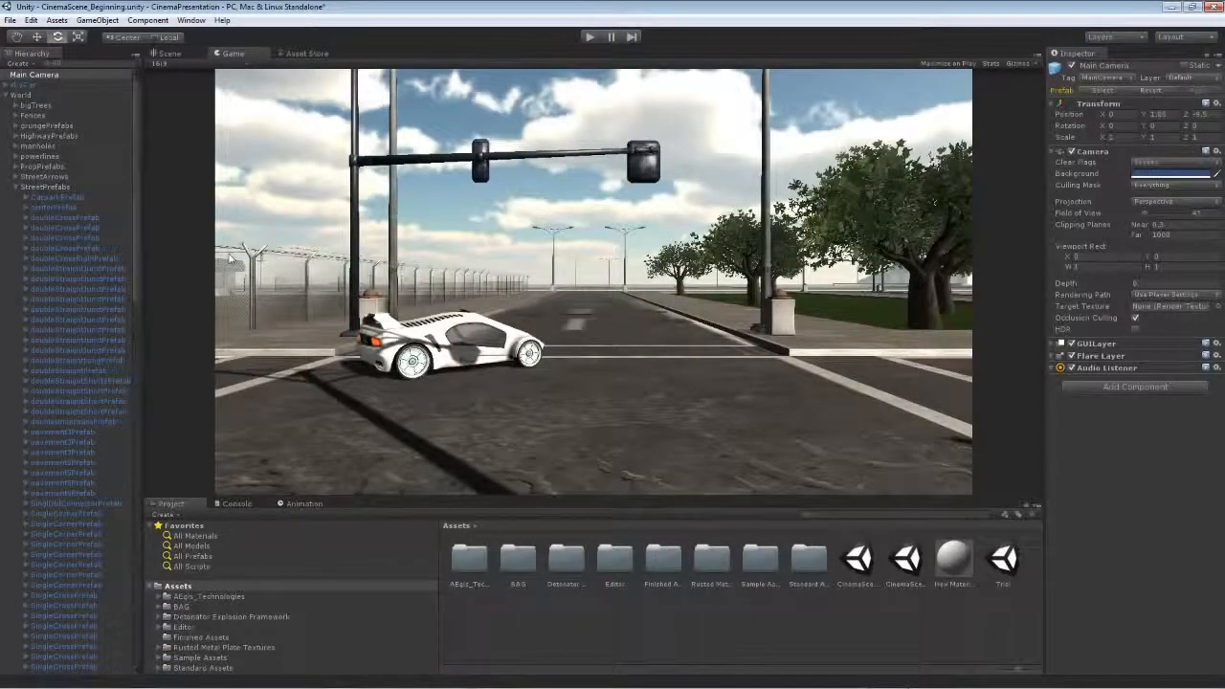
click(170, 54)
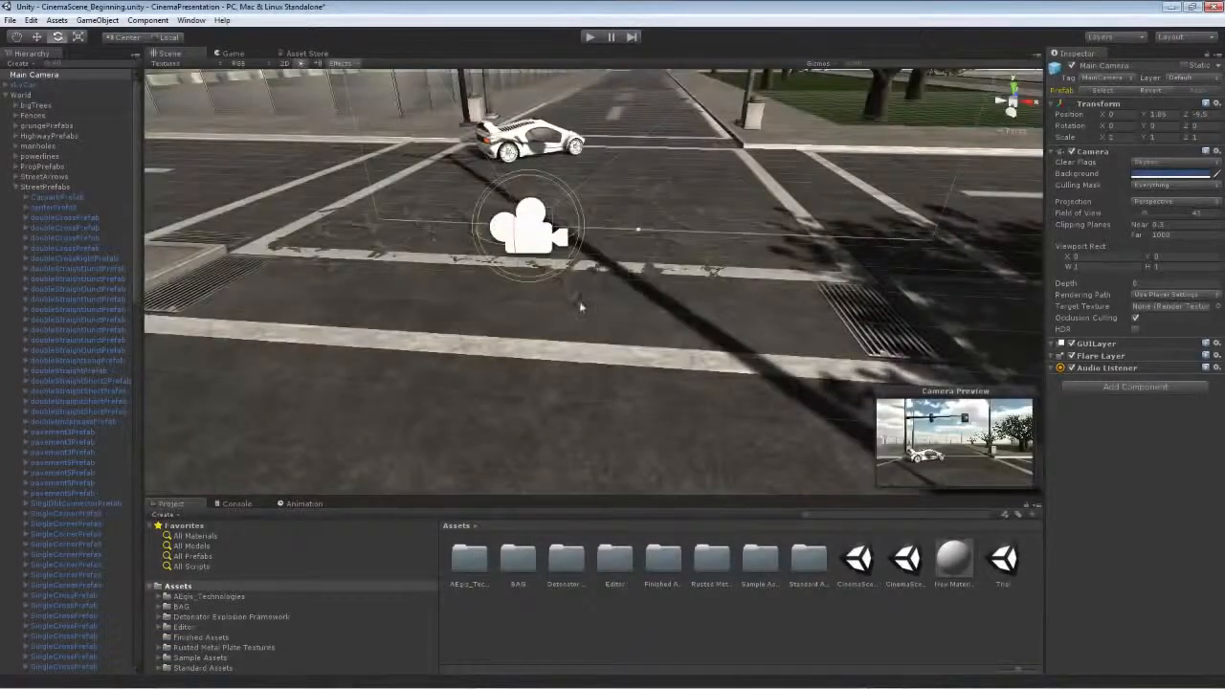
- Try raising the Main Camera high above the intersection and rotating it there
key(w)
drag(524, 178, 519, 30)
right_drag(670, 249, 634, 126)
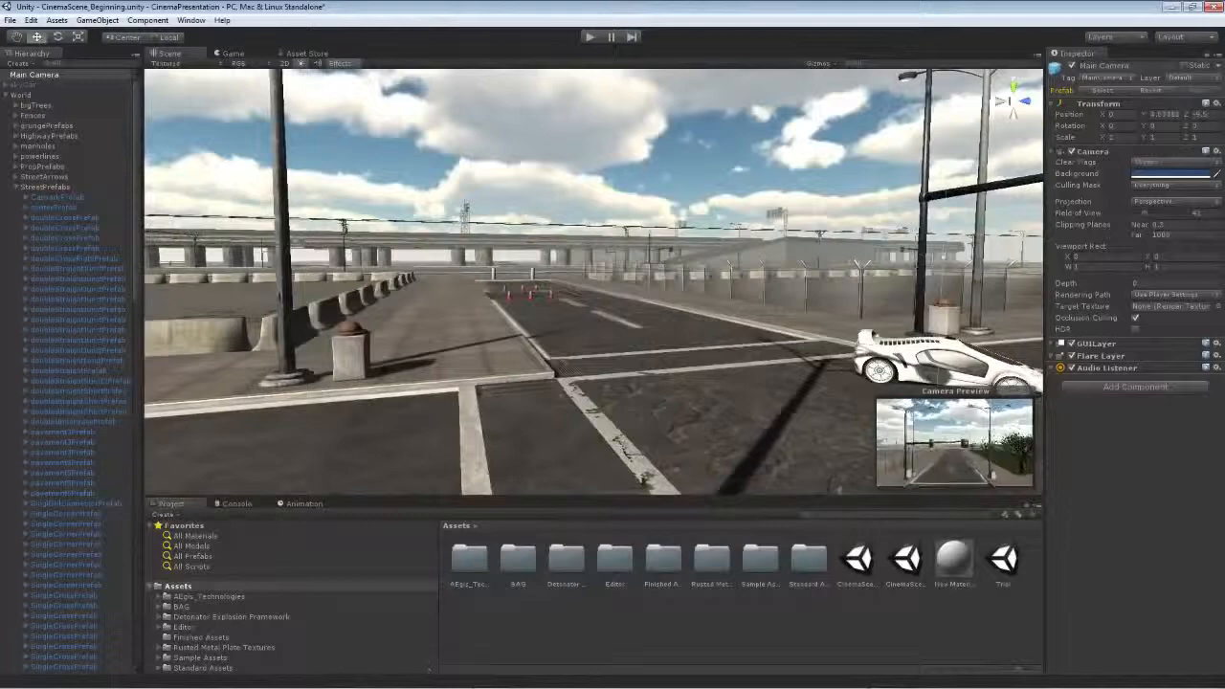
right_click(493, 542)
click(439, 463)
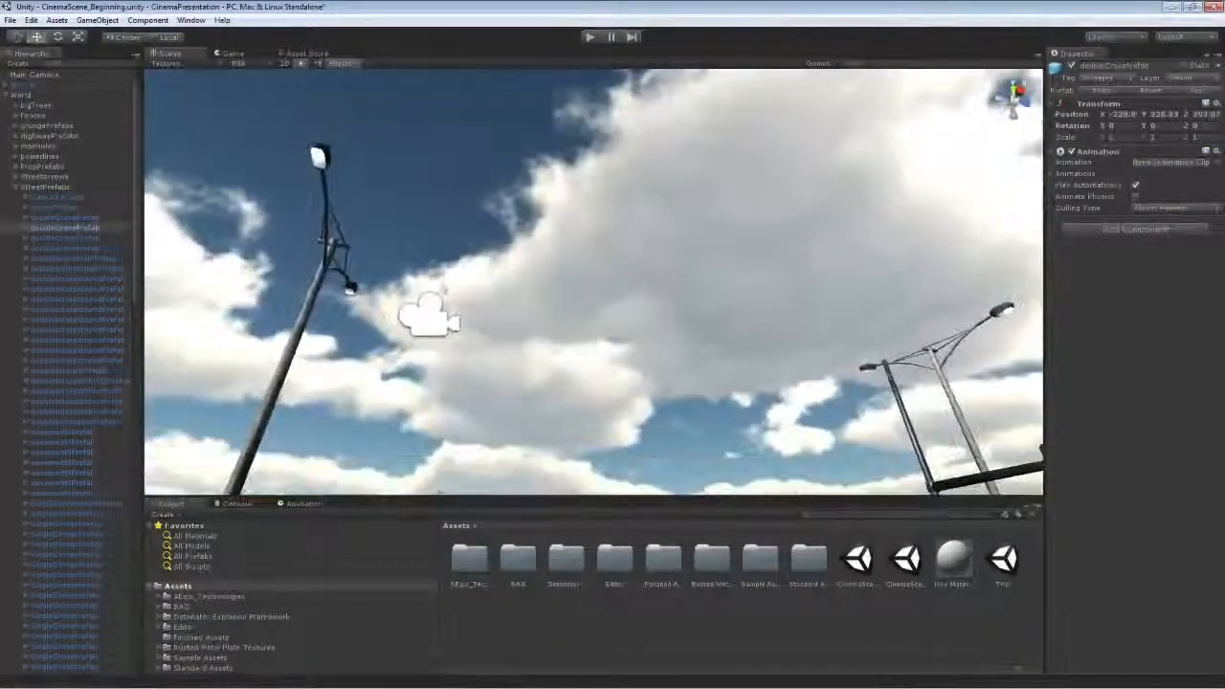
click(428, 318)
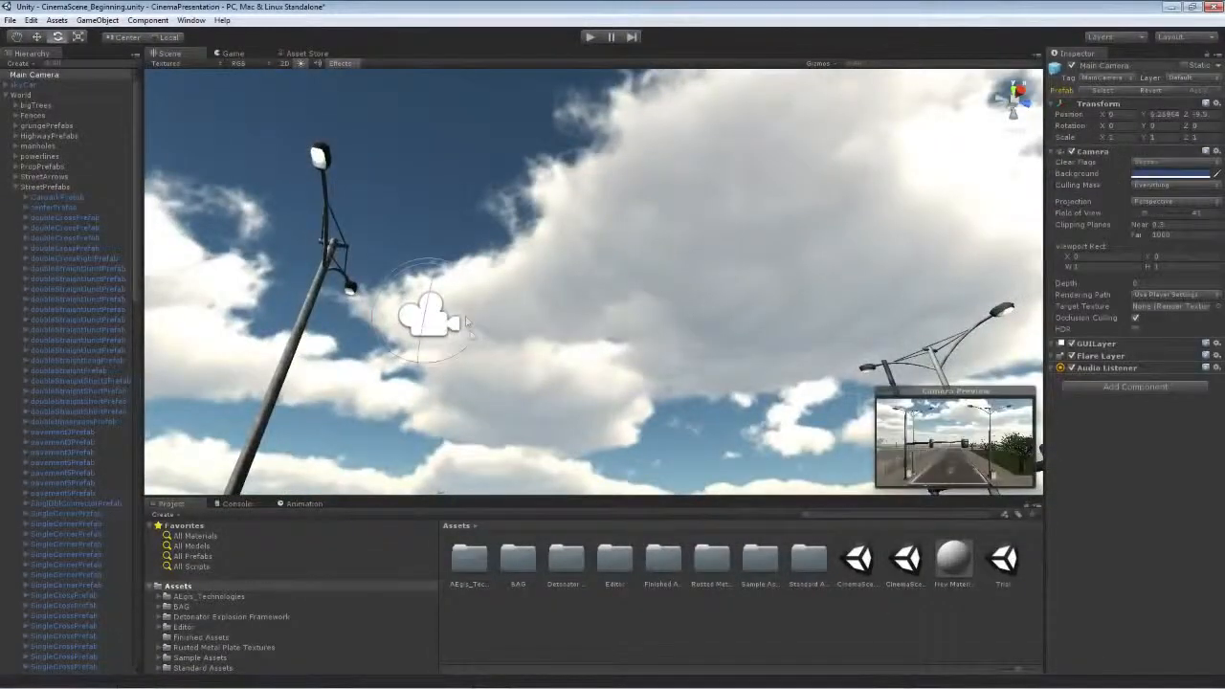
drag(466, 321, 423, 373)
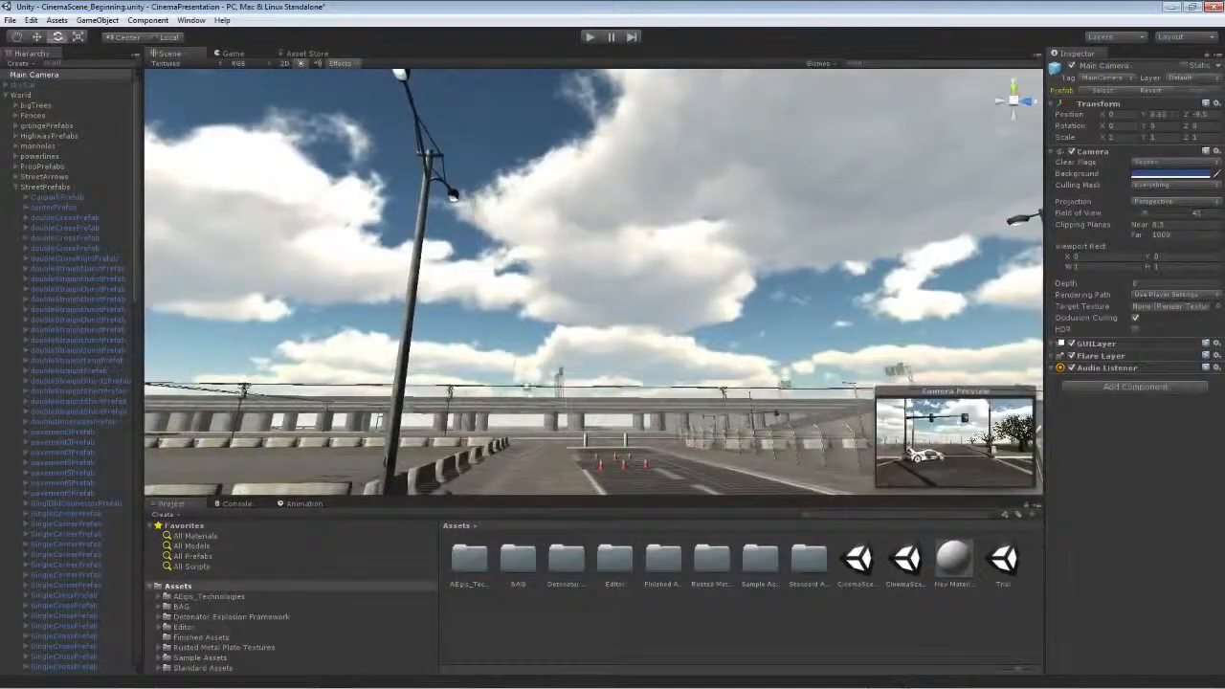
- Examine the Main Camera's placement behind the car and check its framing in the Game view
key(f)
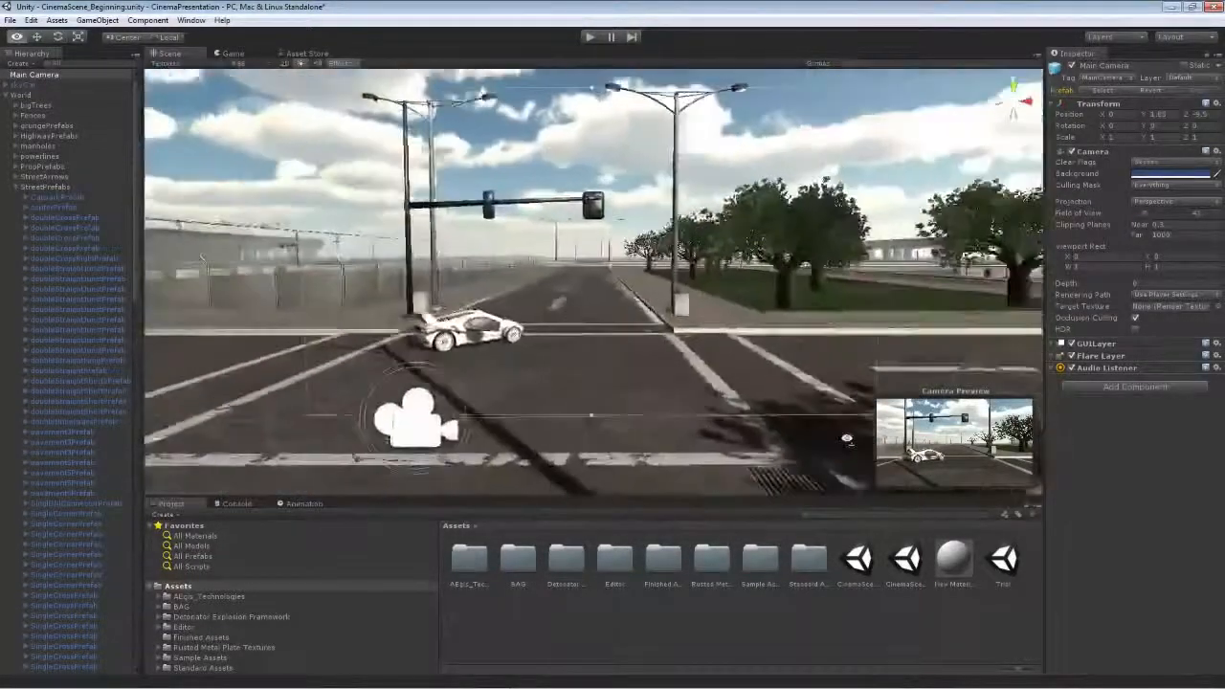
key(s)
right_drag(772, 397, 679, 437)
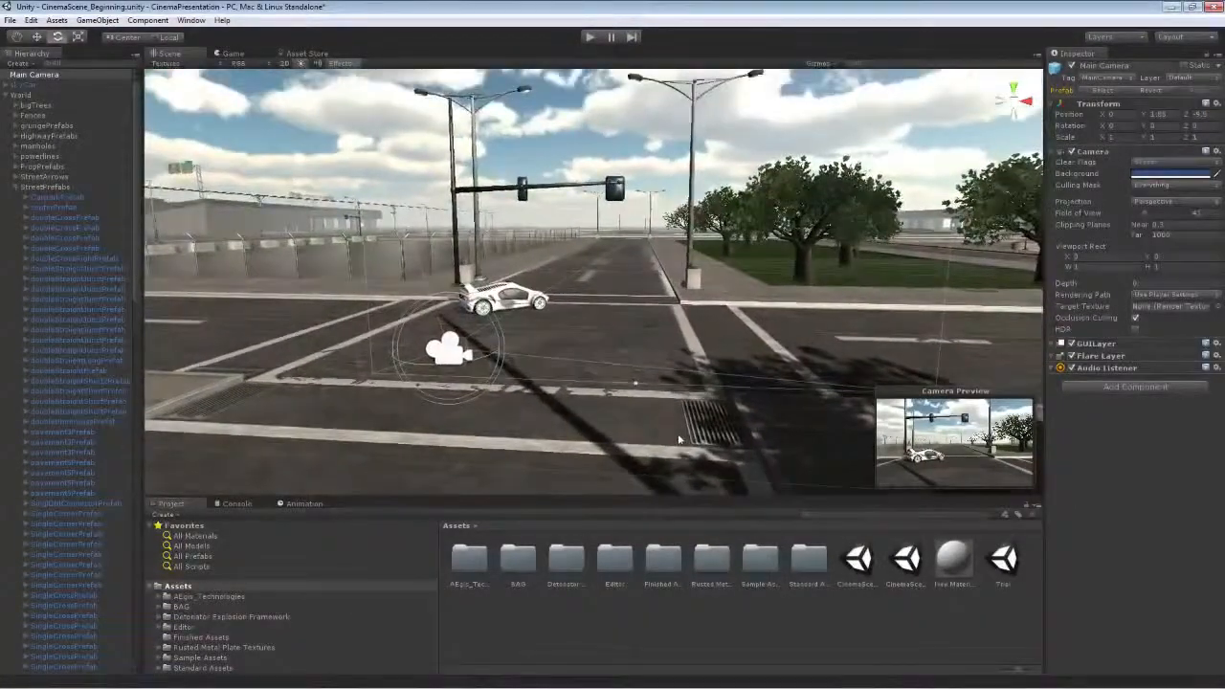
click(231, 54)
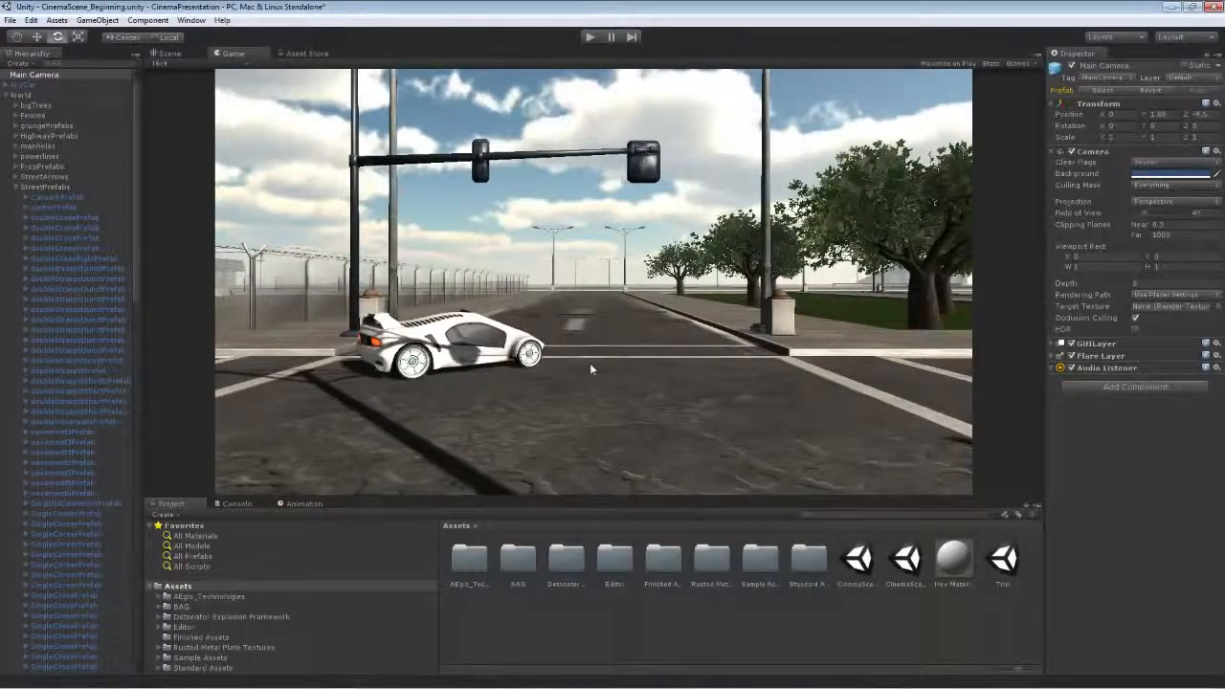
click(182, 54)
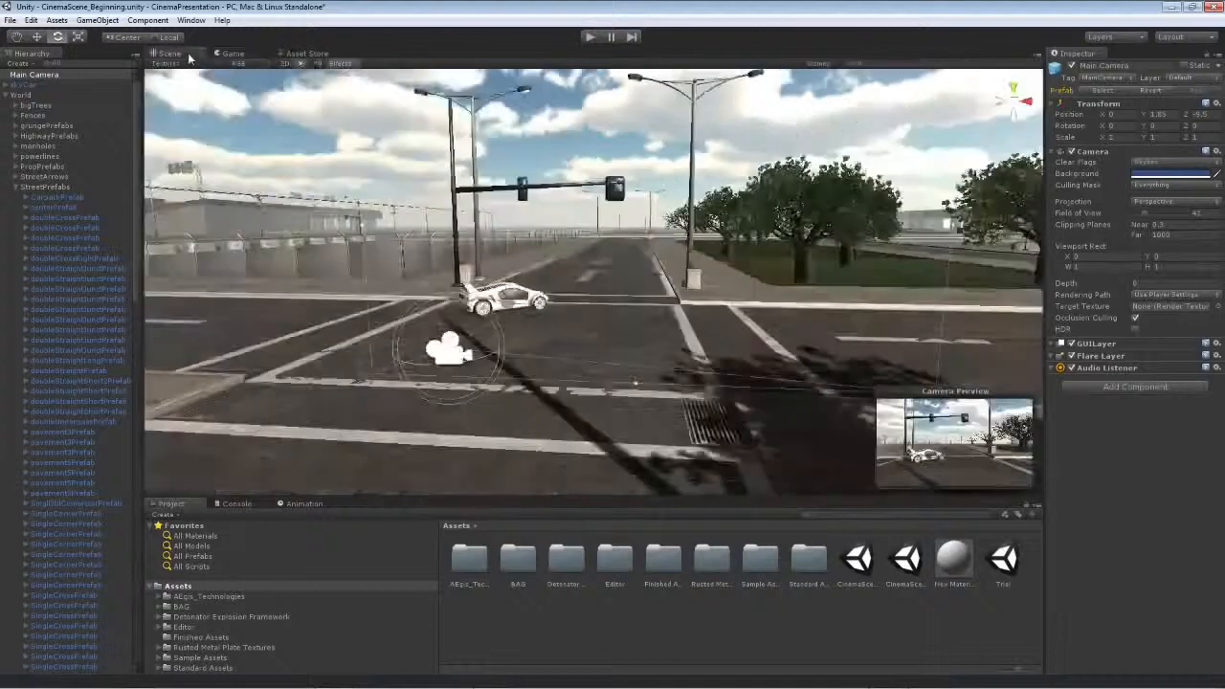
- Collapse the hierarchy's expanded groups and place the Ethan model from Third Person Character's Models folder on the road beside the car
click(6, 95)
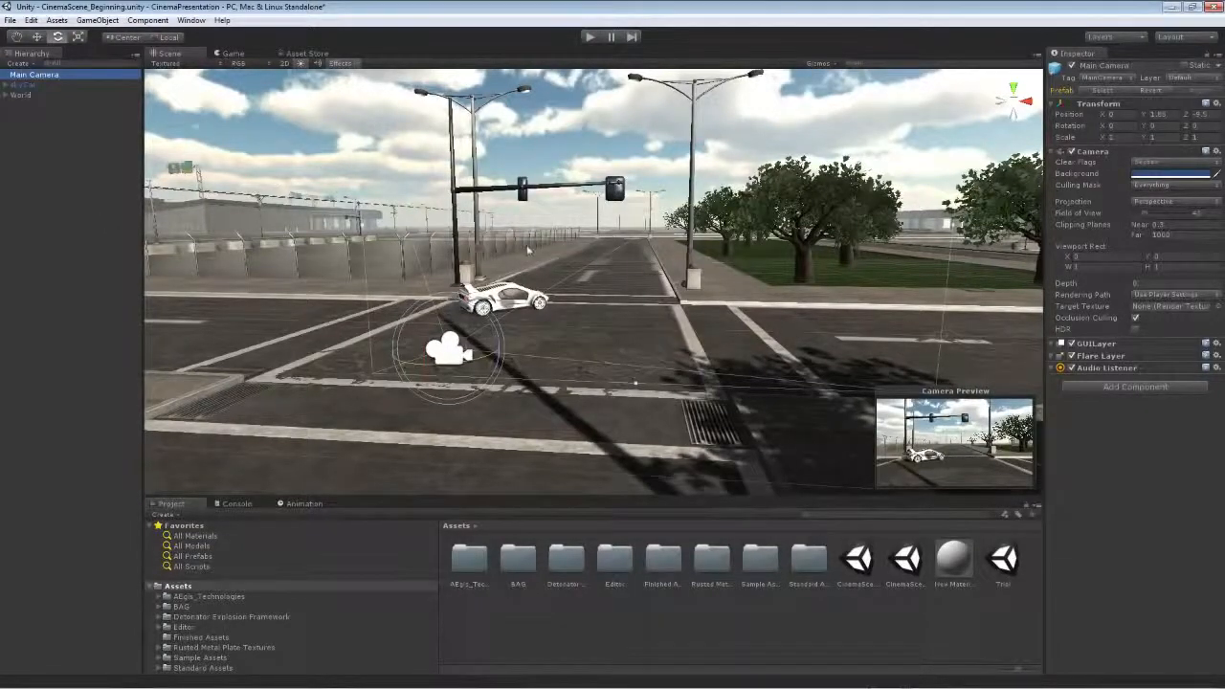
right_drag(527, 251, 494, 337)
key(w)
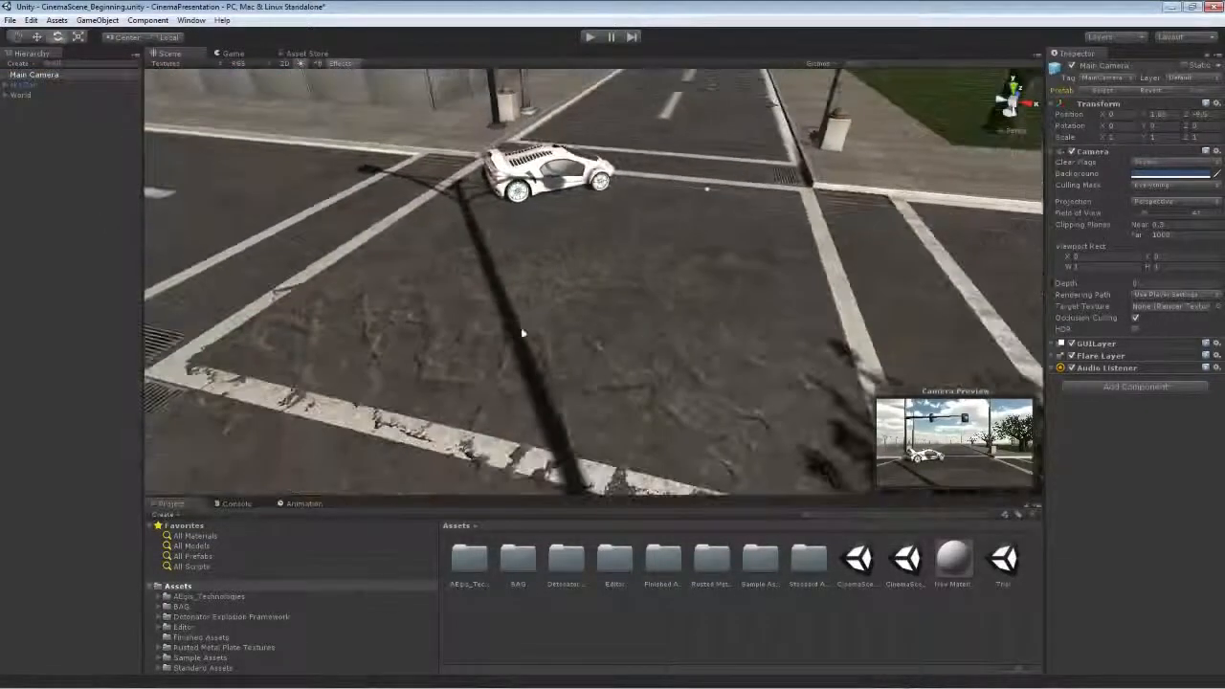
click(159, 658)
scroll(183, 653, down, 5)
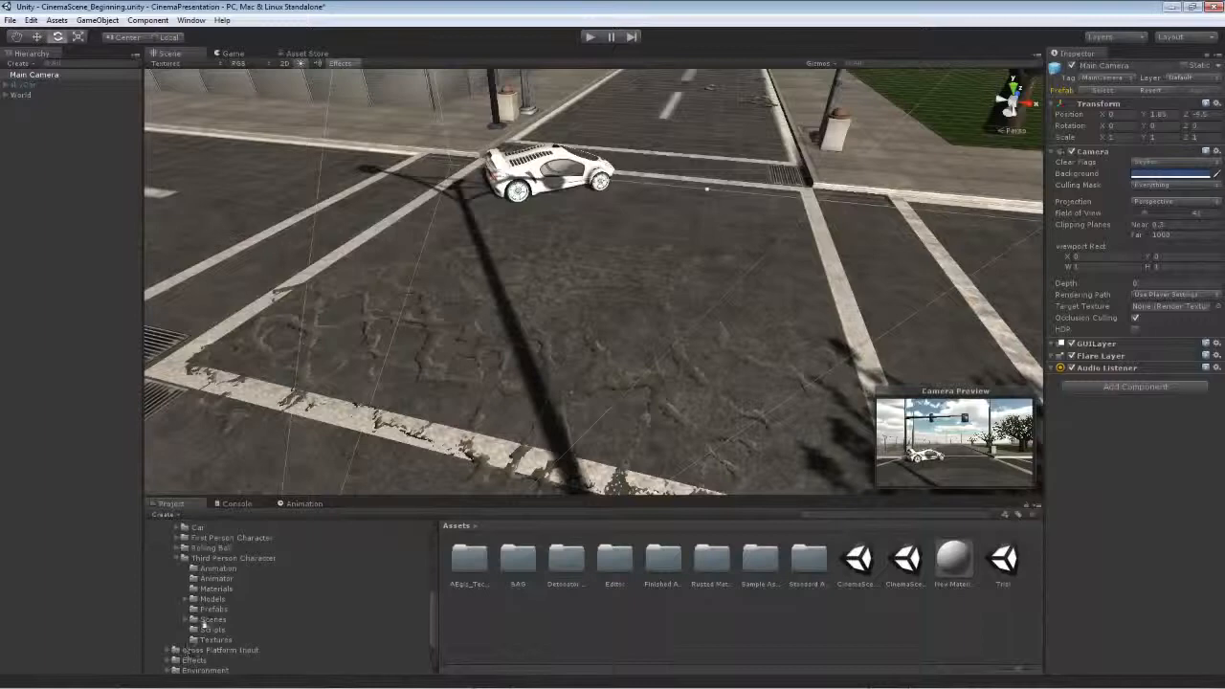
click(220, 559)
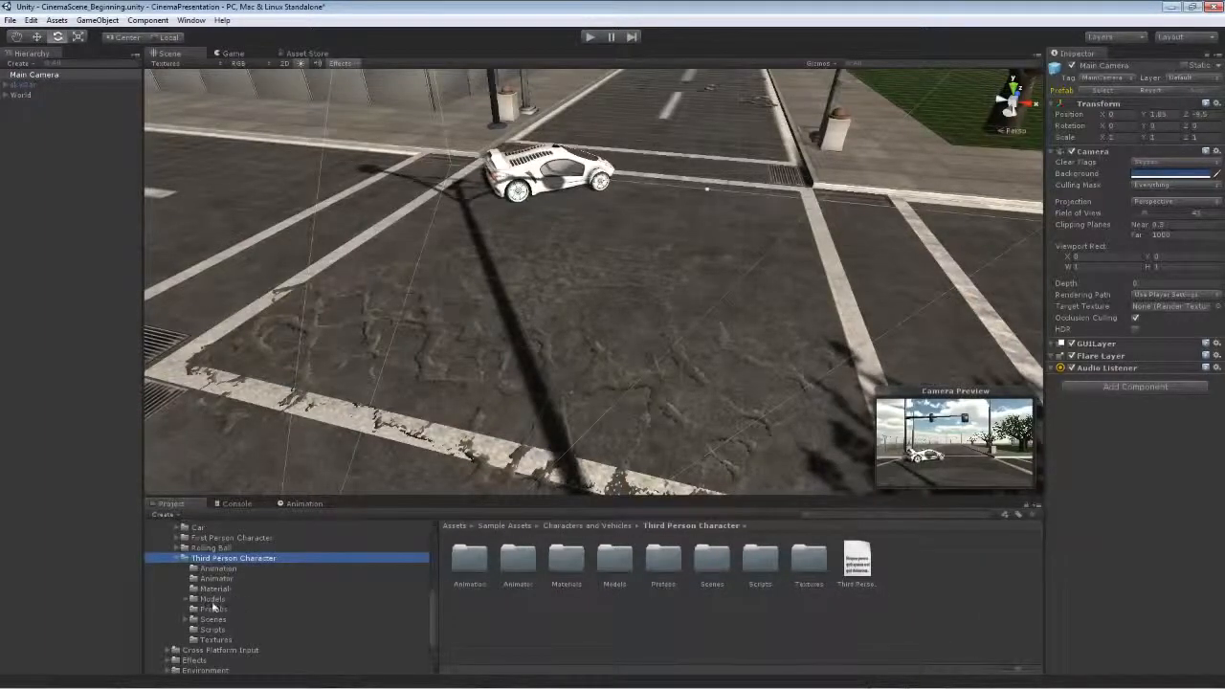
click(212, 599)
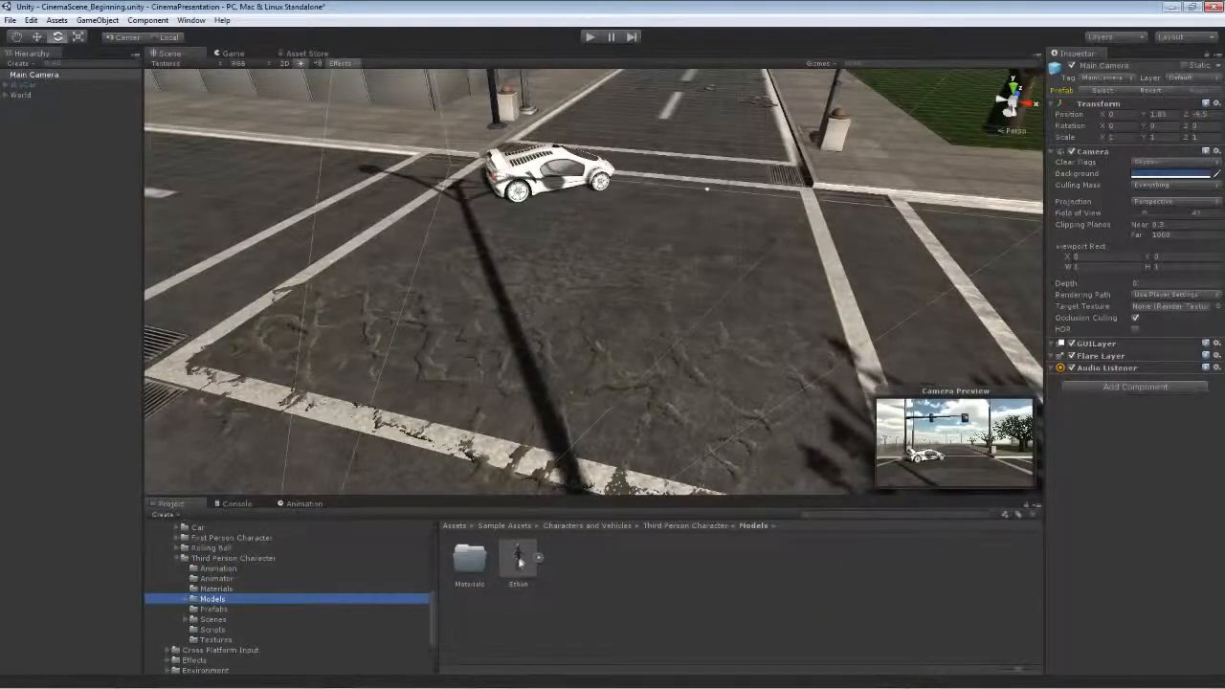
click(517, 567)
drag(517, 566, 590, 276)
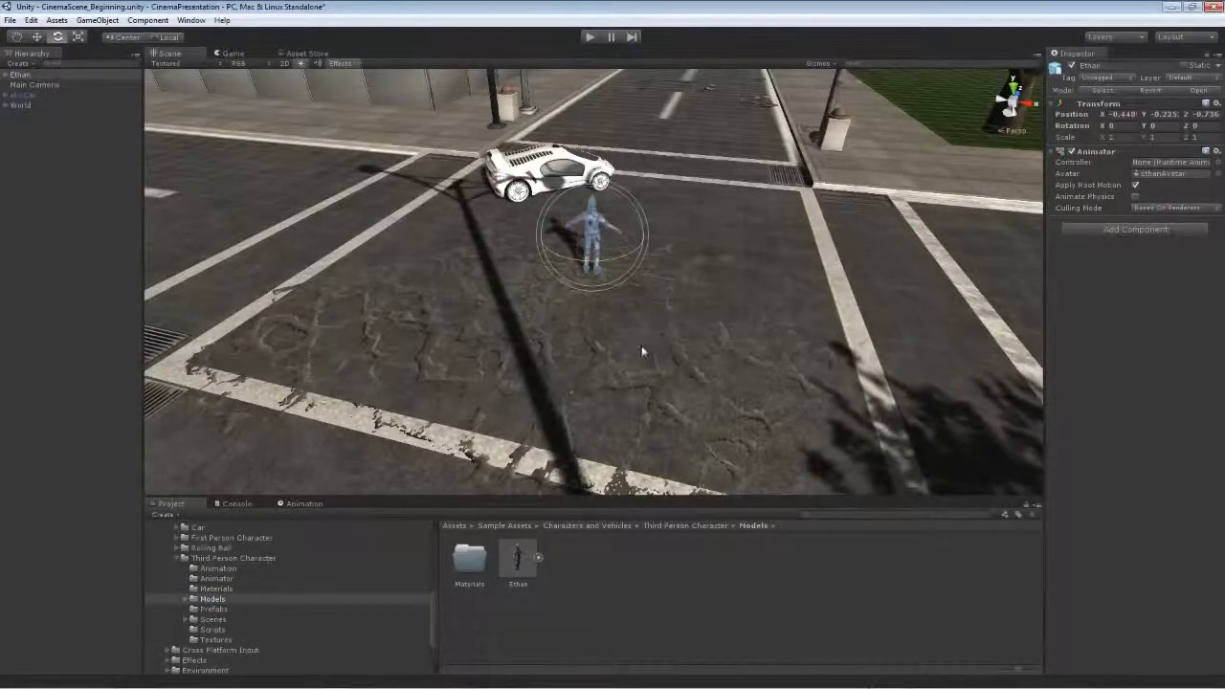
- Inspect Ethan's body, glasses and skeleton child objects, and collapse the character's hierarchy
click(7, 75)
click(41, 87)
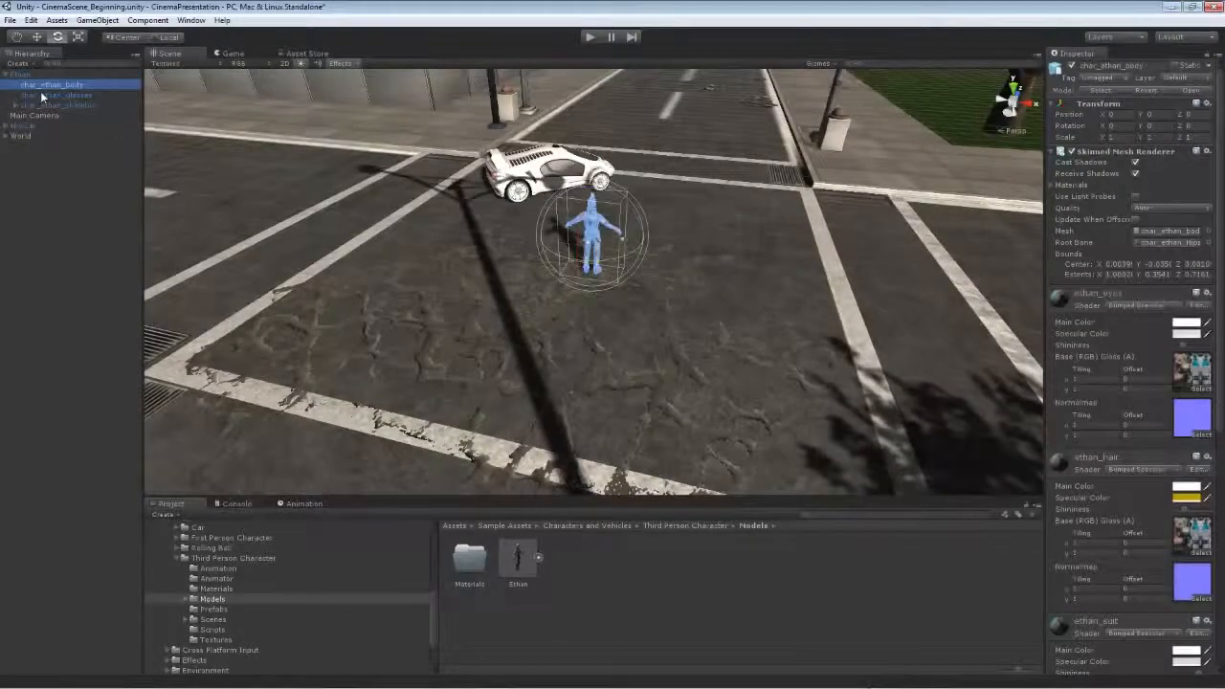
click(53, 104)
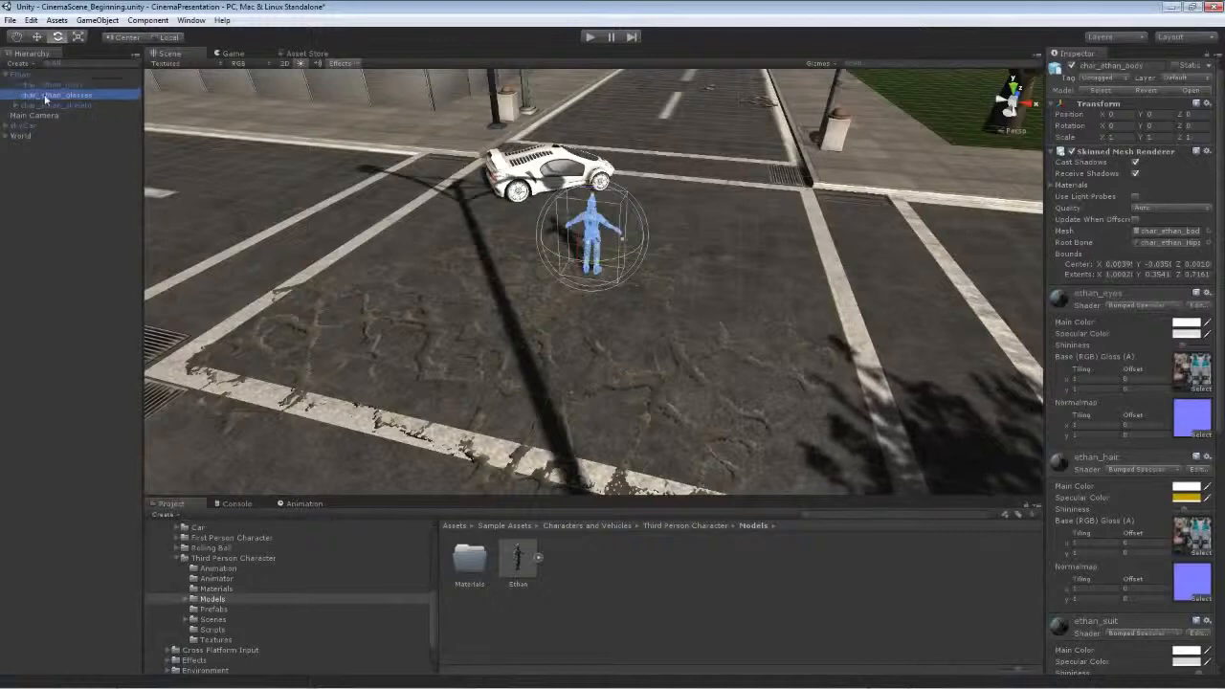
click(15, 105)
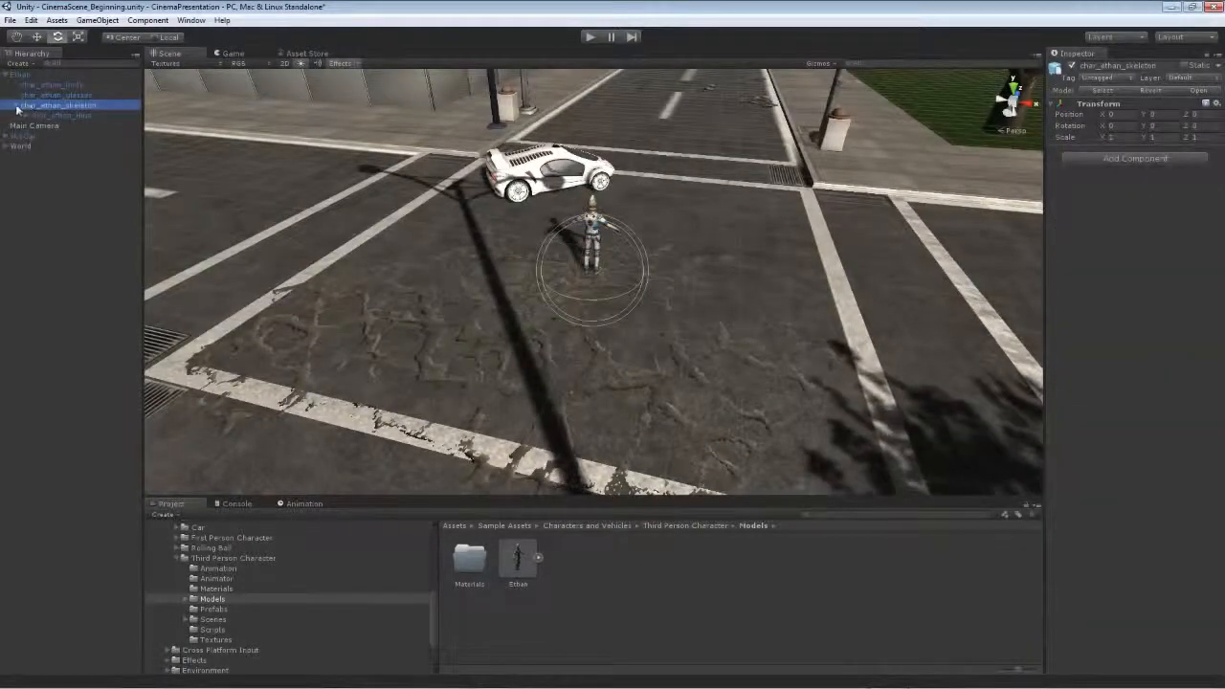
click(7, 75)
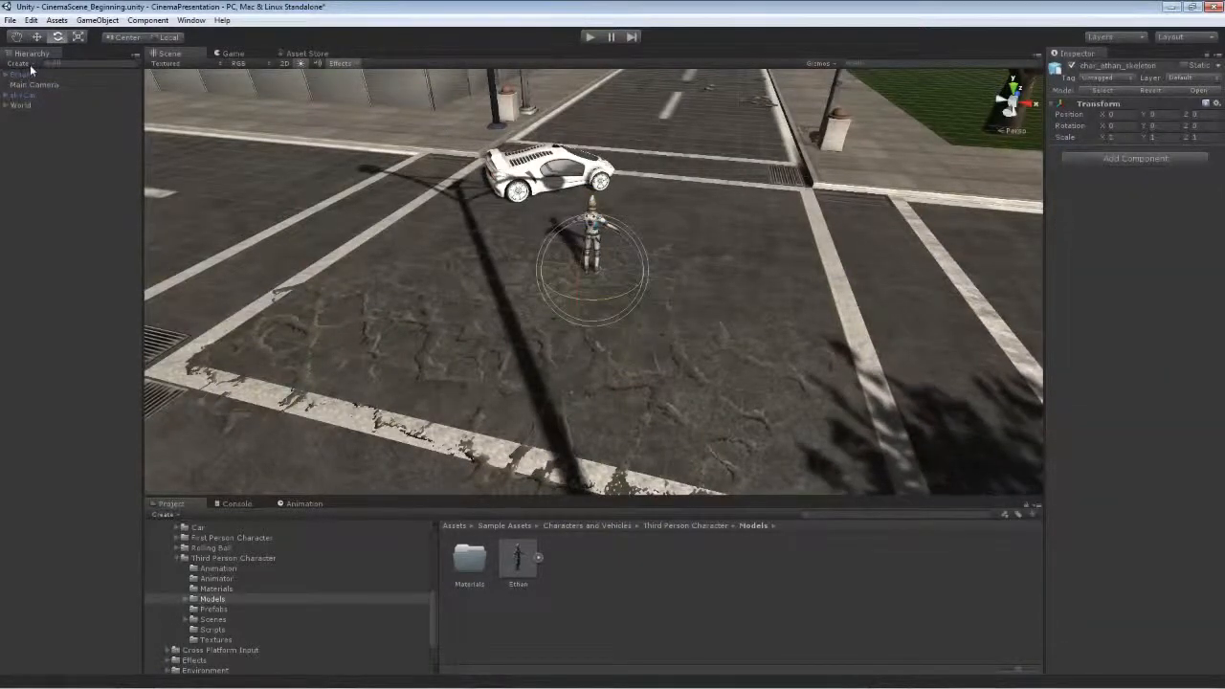
- View the Sample Assets page in the Asset Store and review the Rig import settings of the Ethan model
click(34, 74)
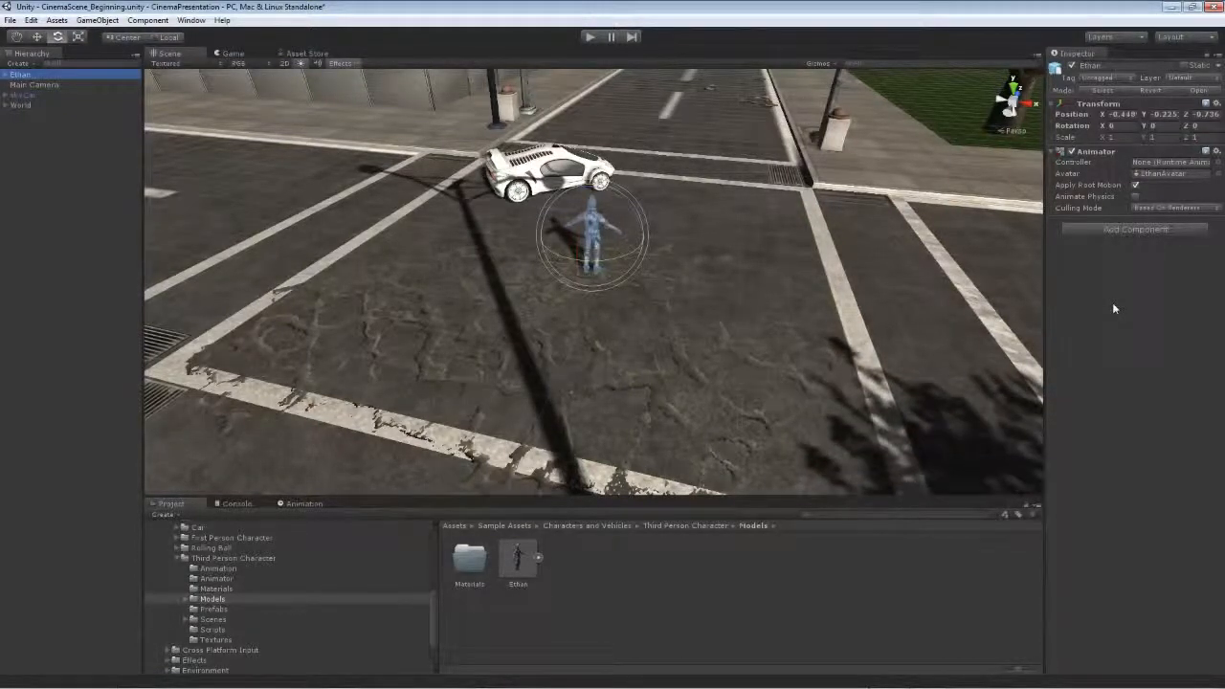
click(199, 21)
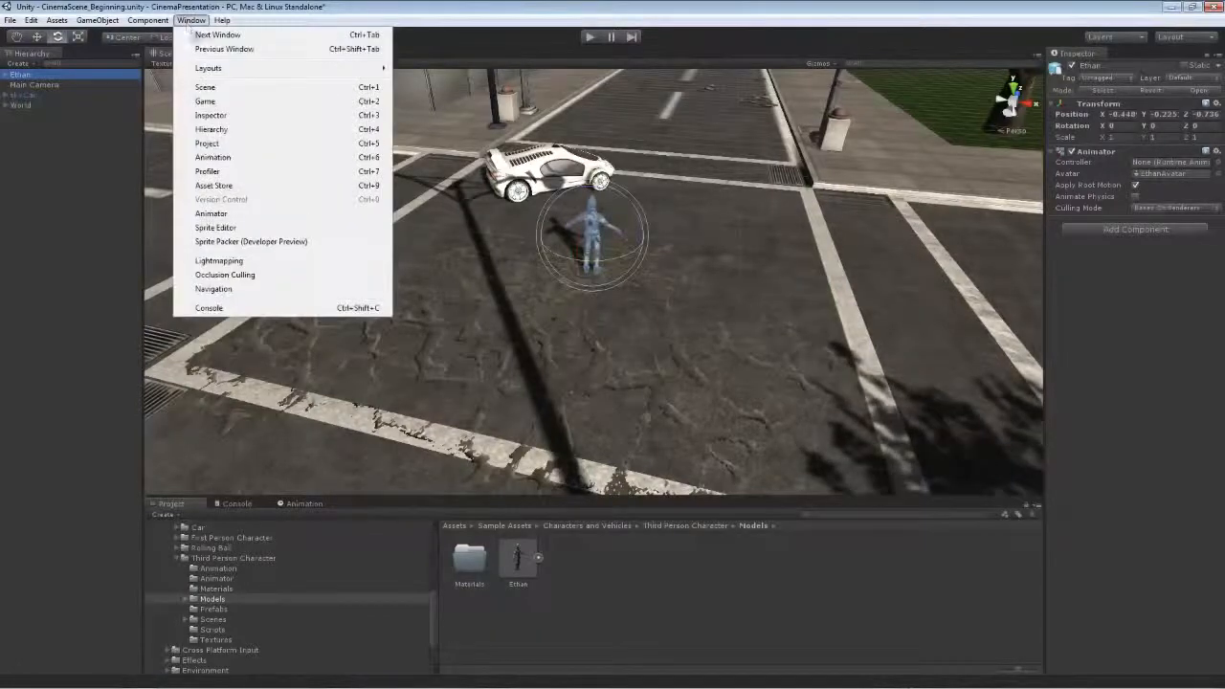
click(232, 188)
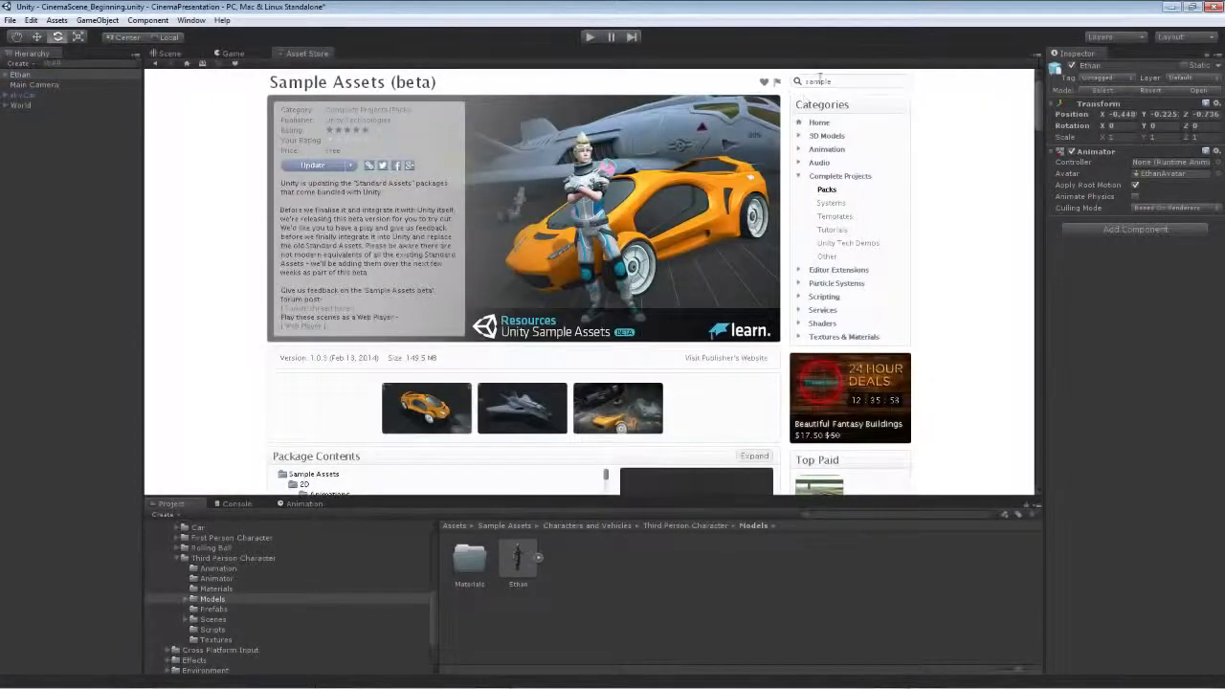
click(169, 53)
right_drag(279, 317, 353, 264)
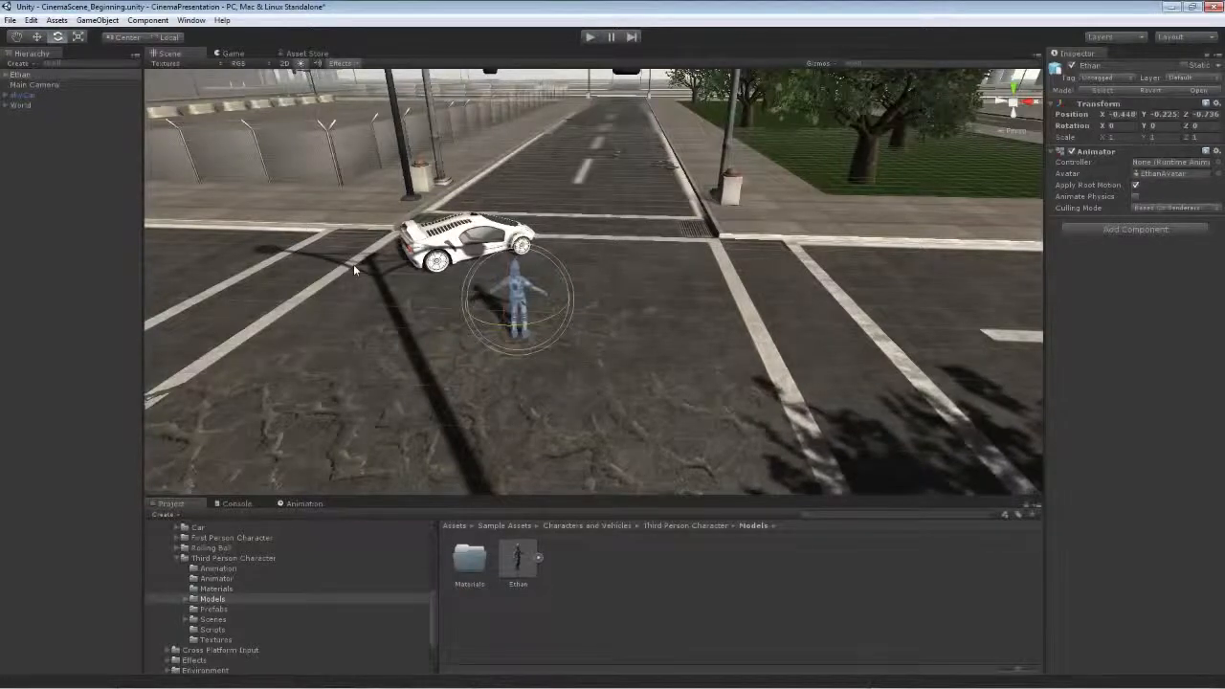
click(523, 562)
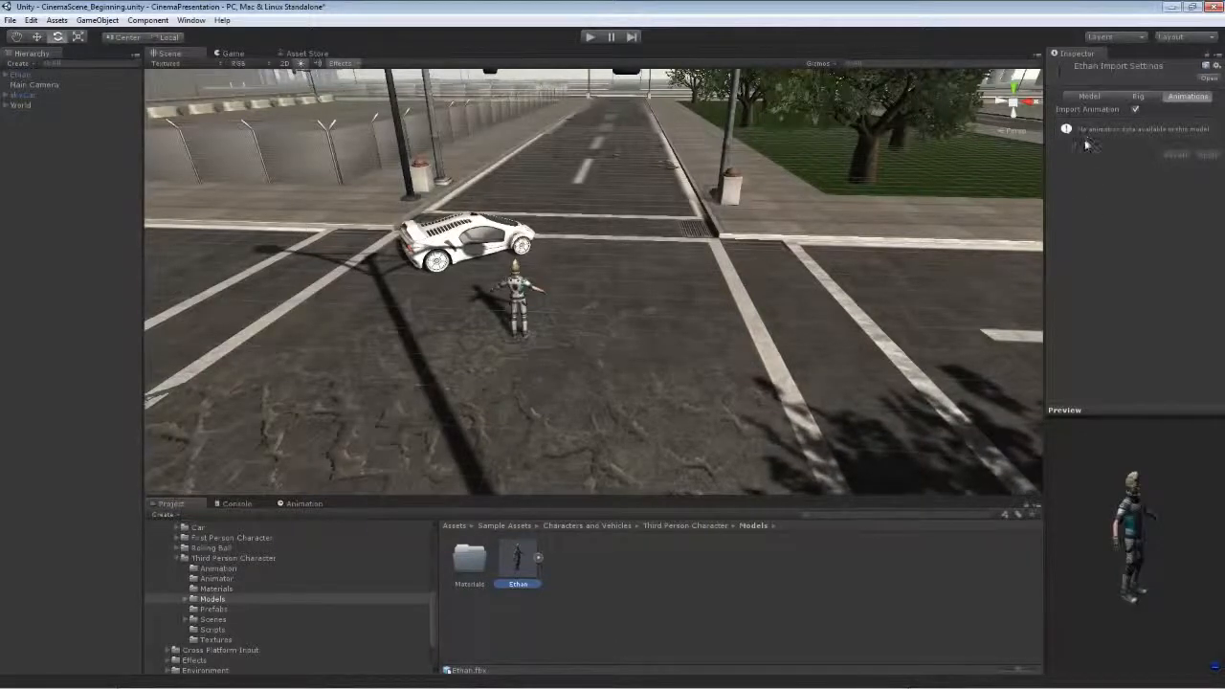
click(1135, 96)
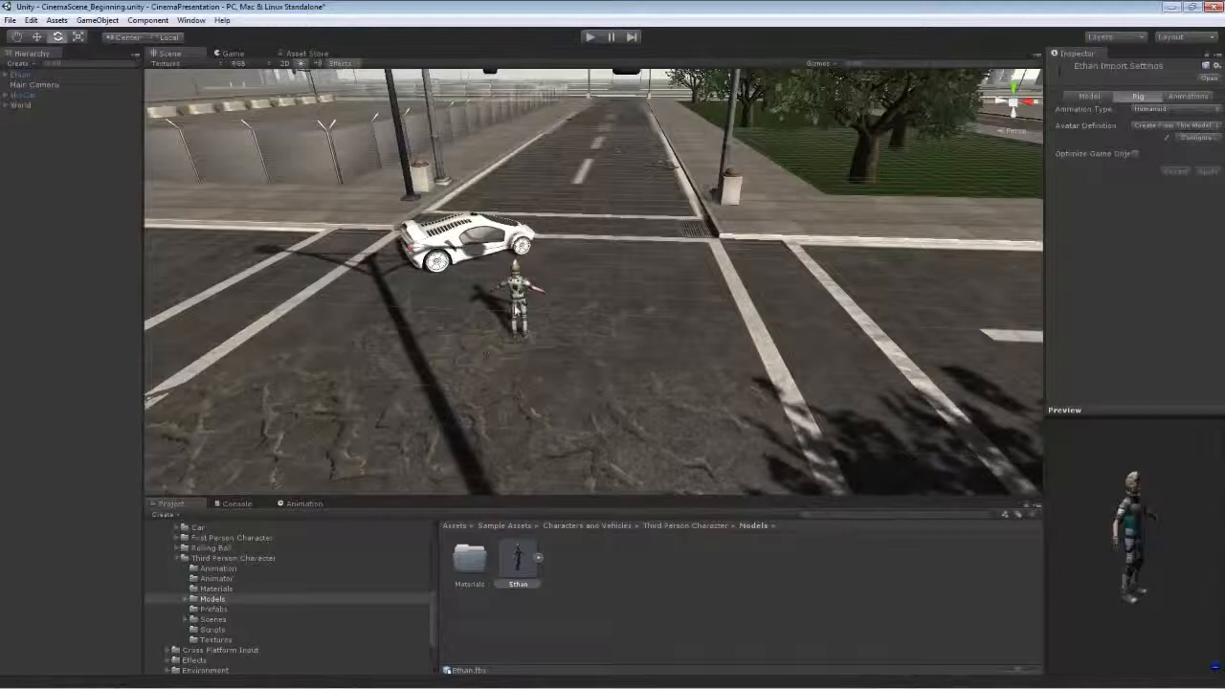
- Set Ethan's position in the scene to X -0.5 and Z -2.3
click(517, 290)
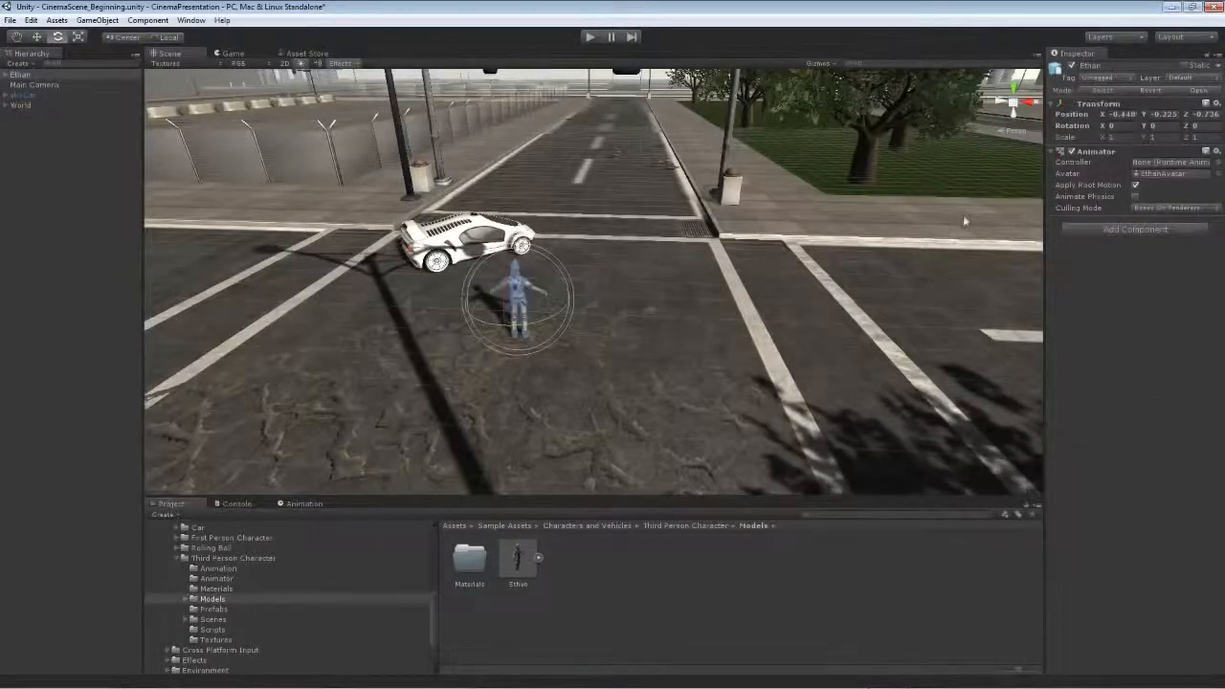
click(1121, 114)
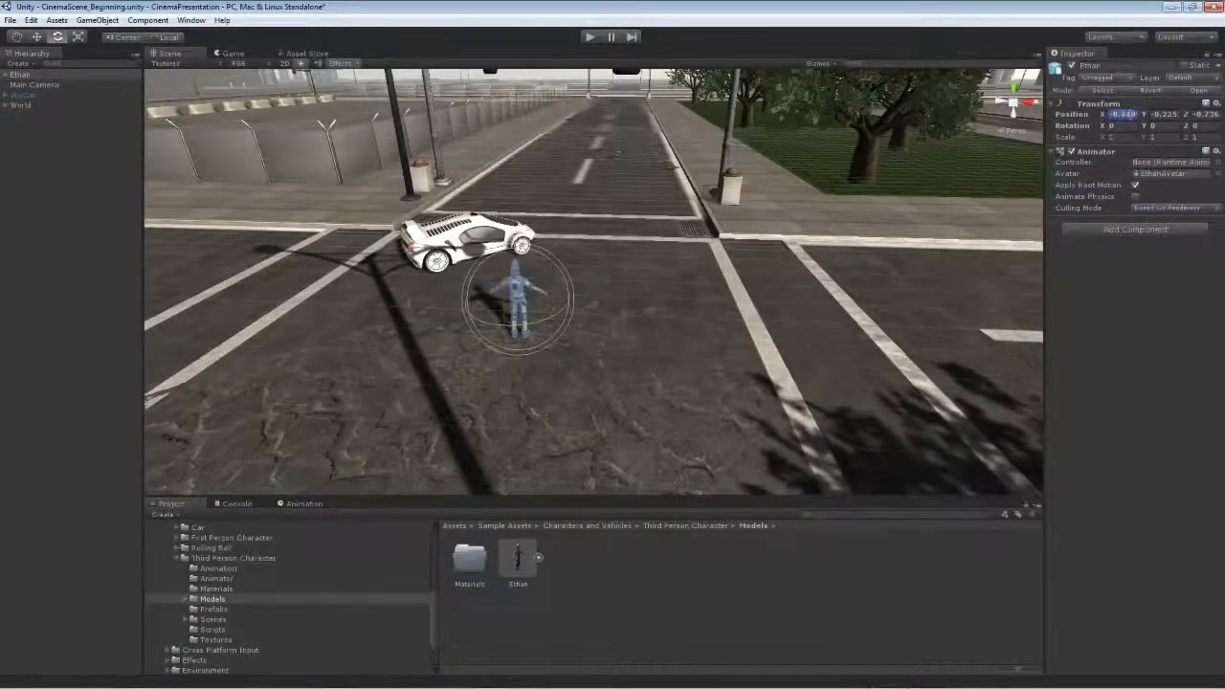
text(-0.5)
key(Tab)
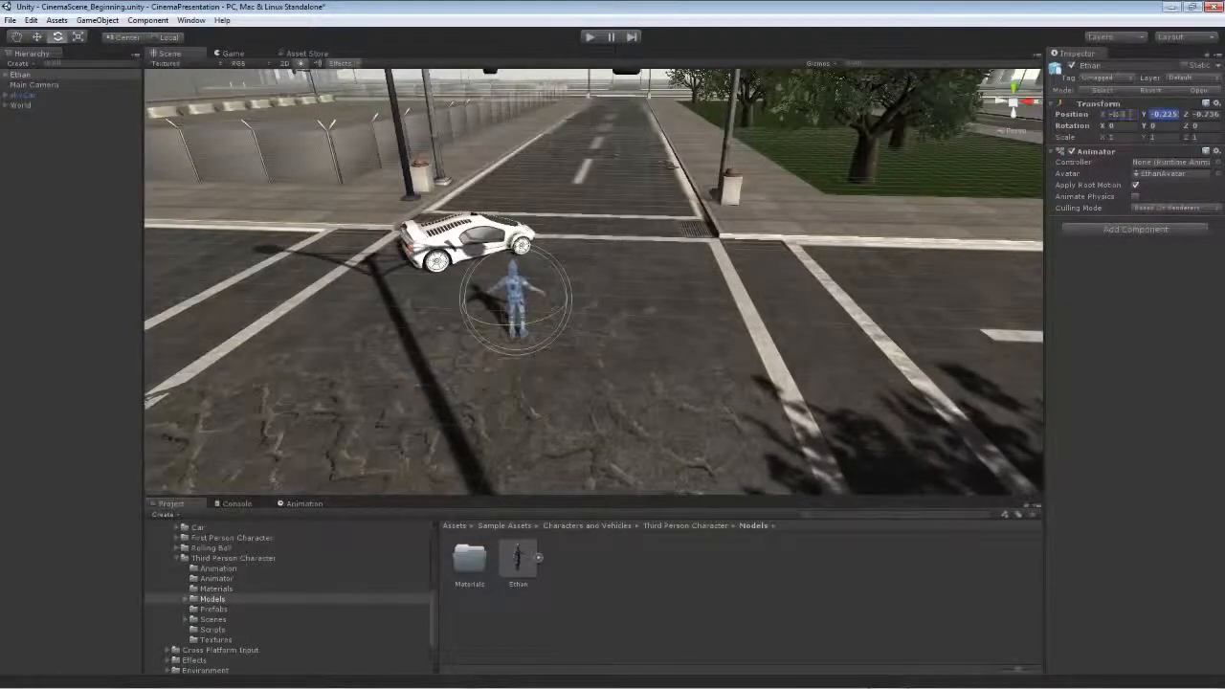
key(Tab)
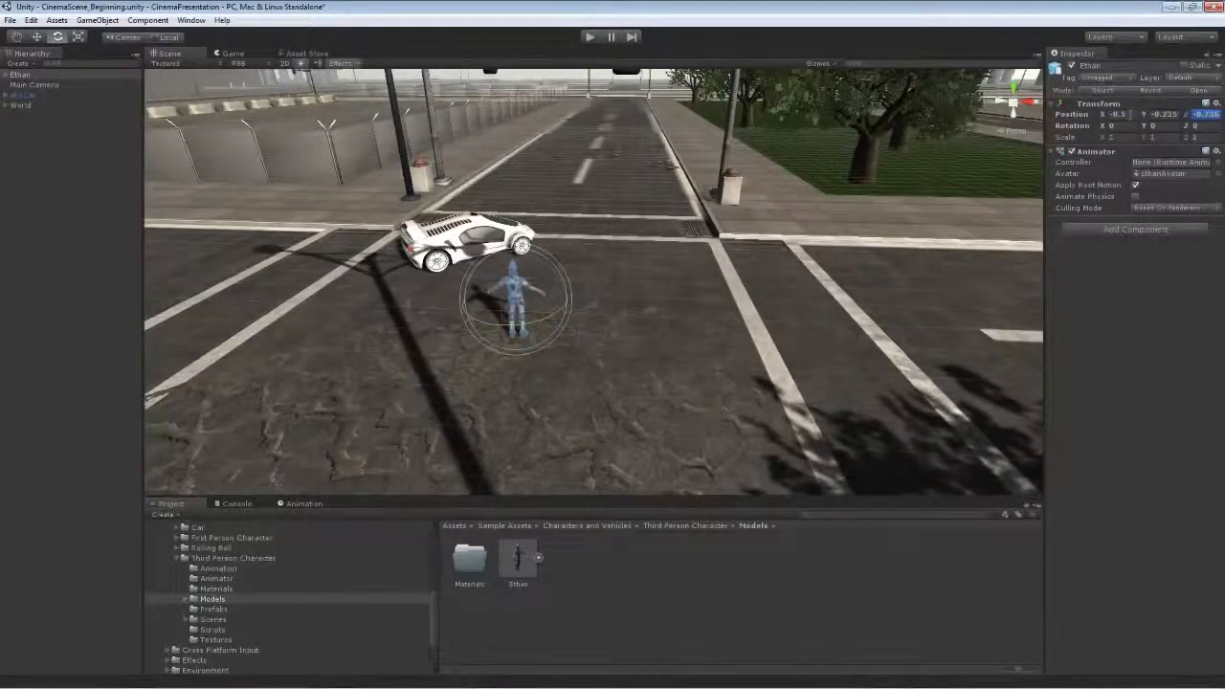
text(-2.3)
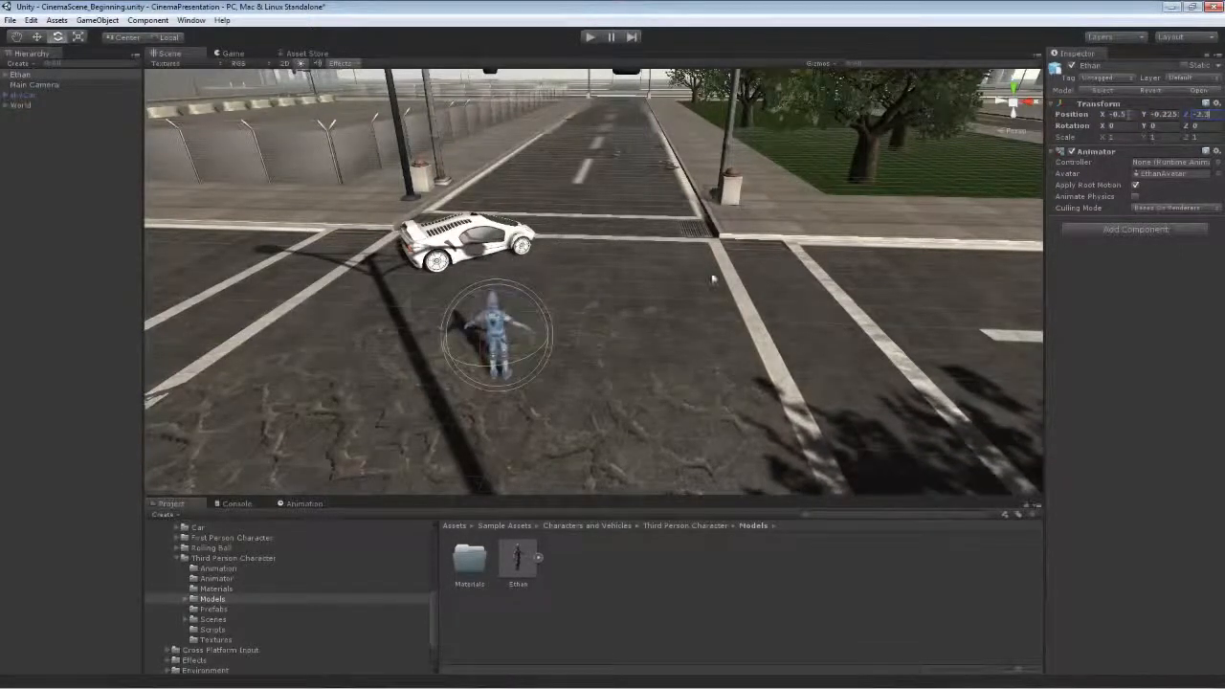
- Set Ethan's Y rotation to 166 and check his framing in the Game view before returning to the Scene view
click(1171, 124)
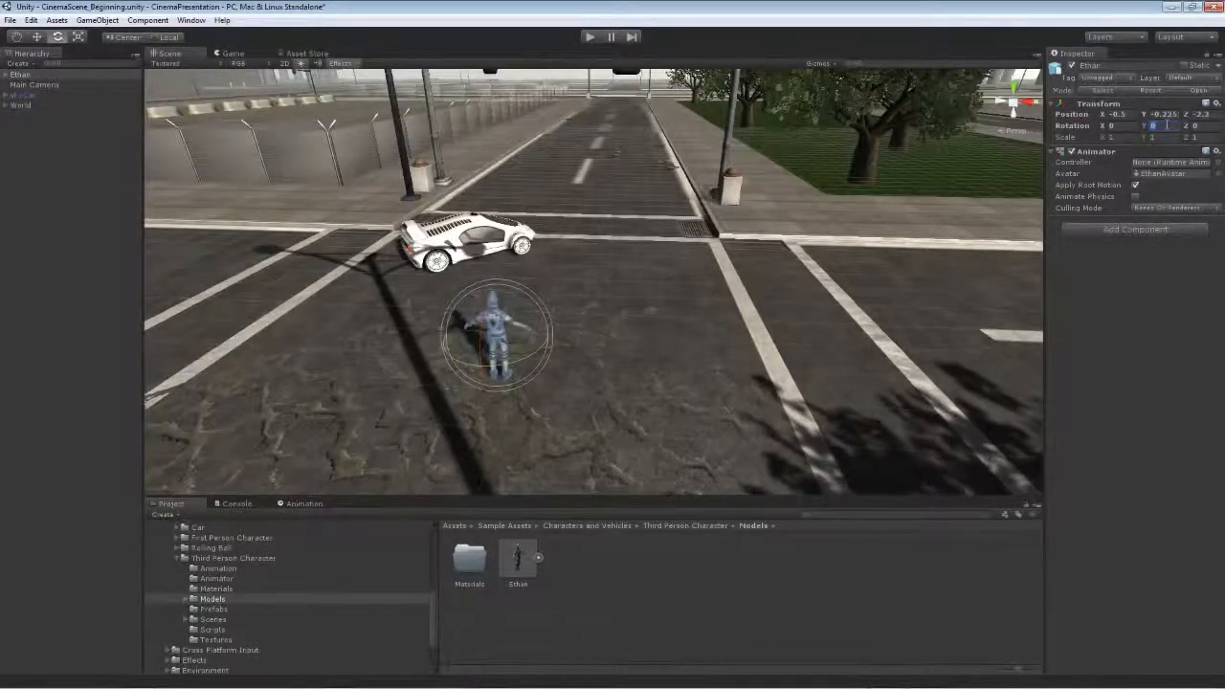
text(180)
key(Return)
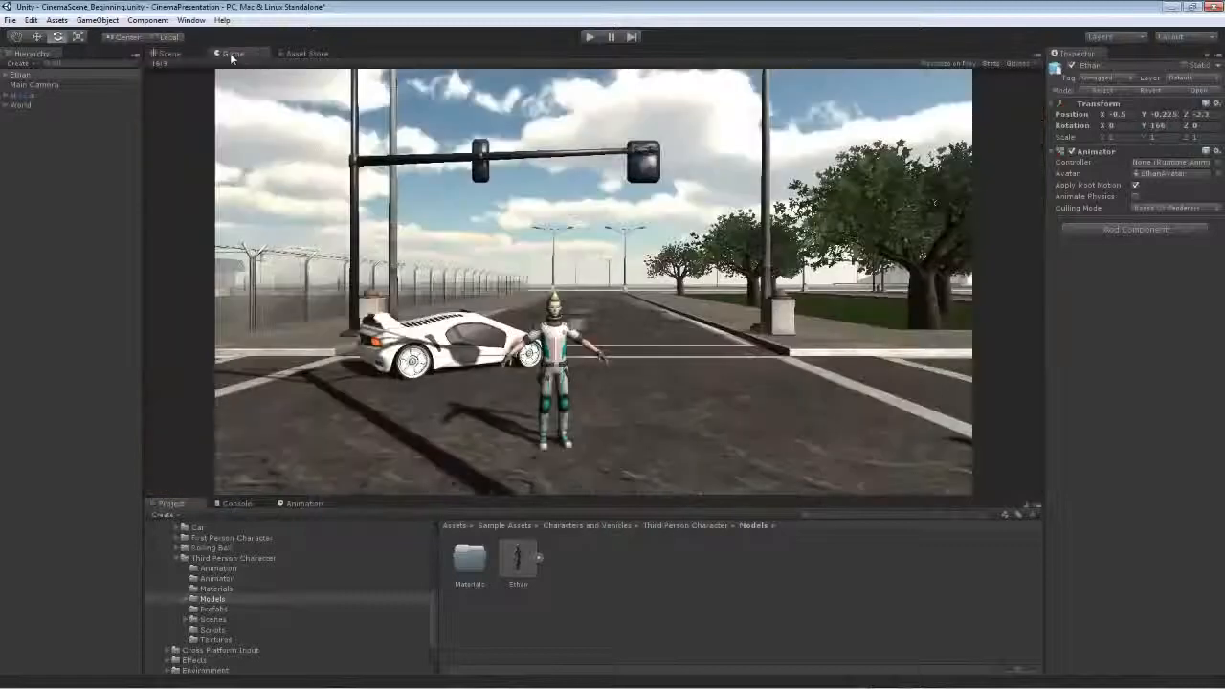
click(231, 53)
click(178, 55)
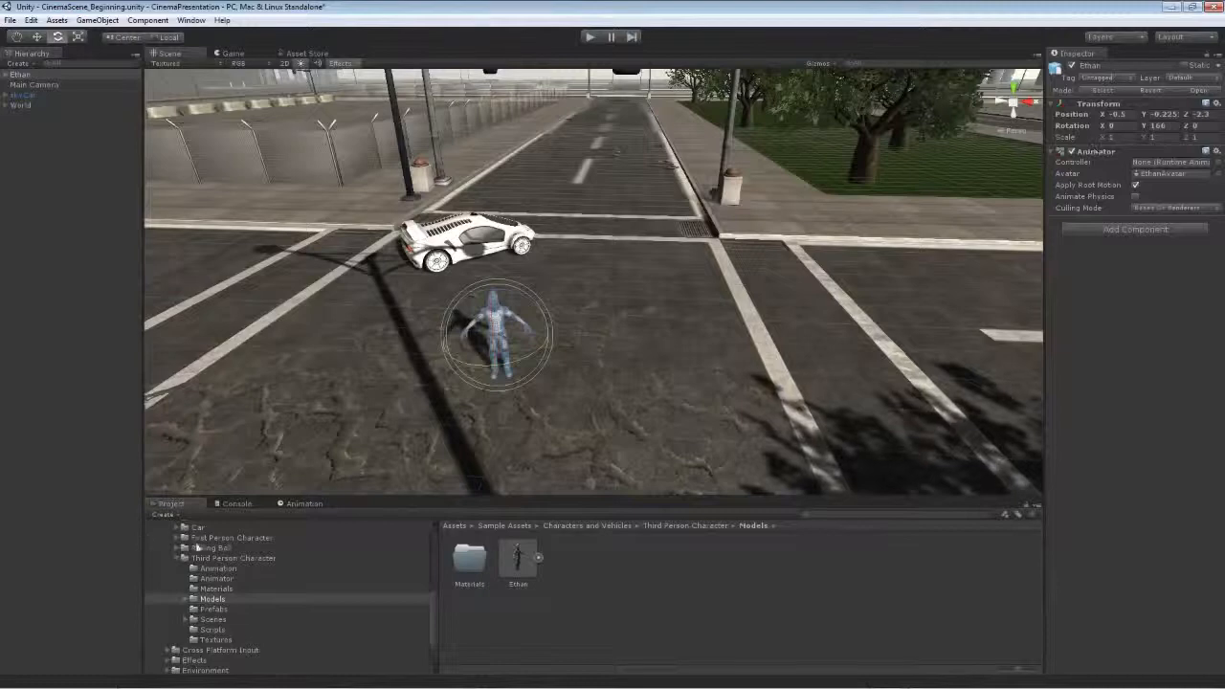
- Show the root Assets folder in the project and review the Culling Mode options of Ethan's Animator component
scroll(287, 593, up, 5)
click(177, 585)
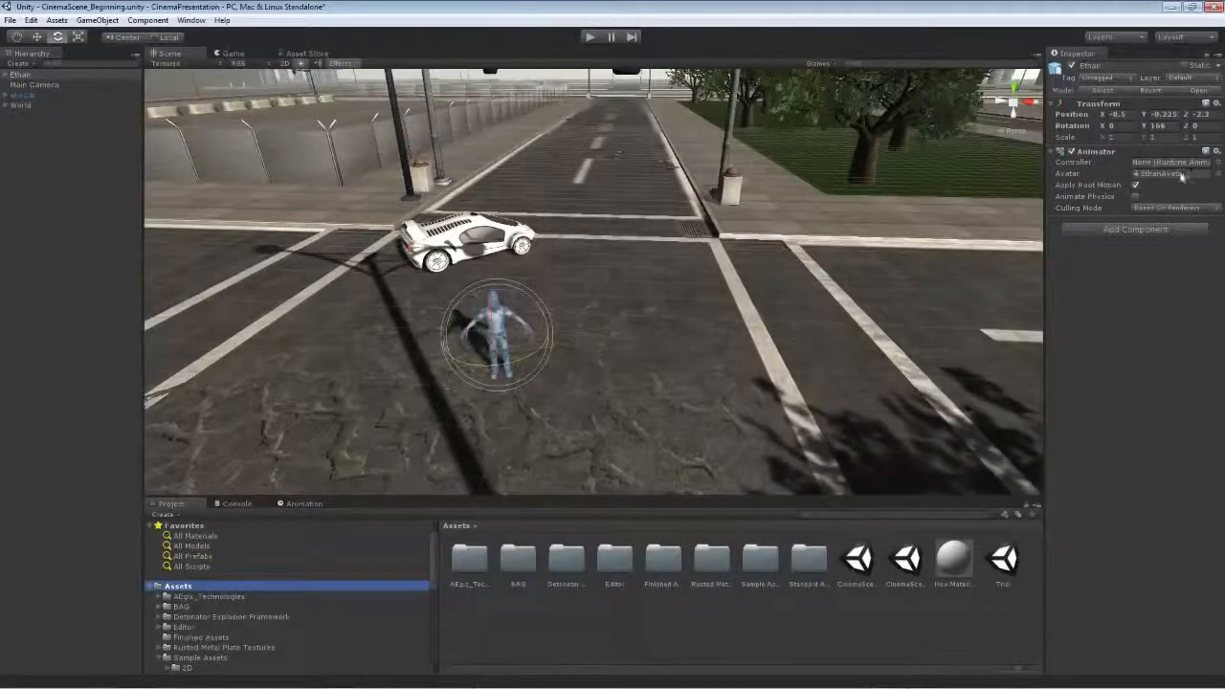
click(1134, 207)
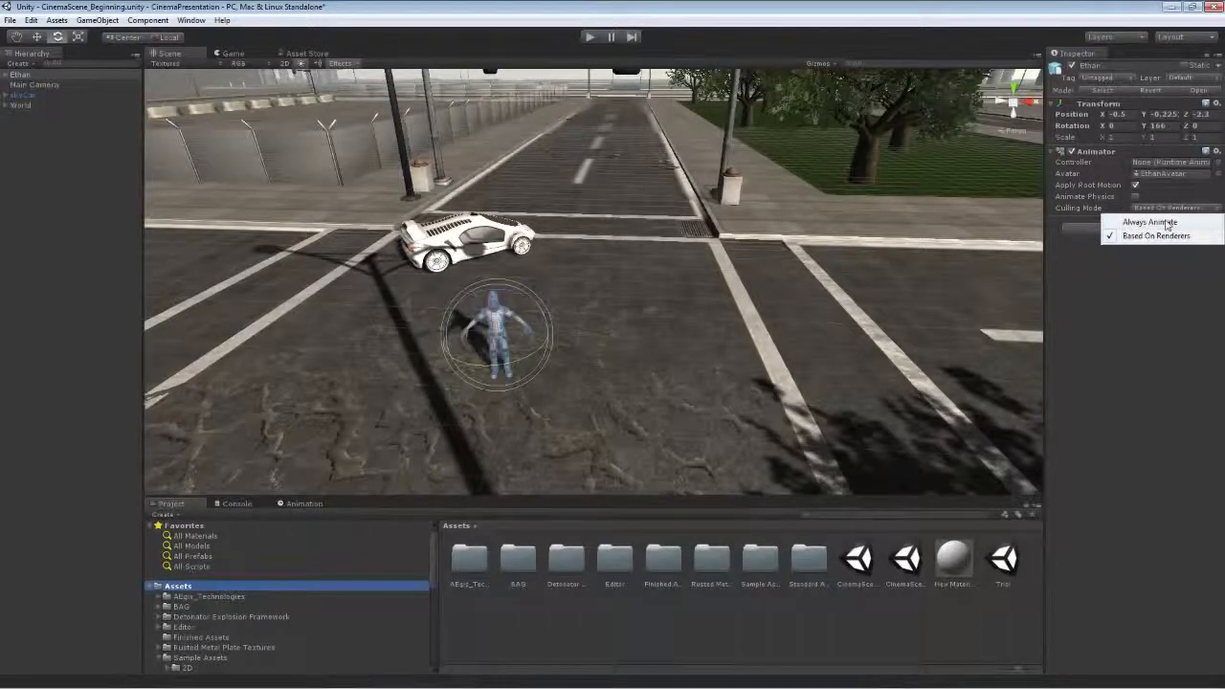
click(1119, 315)
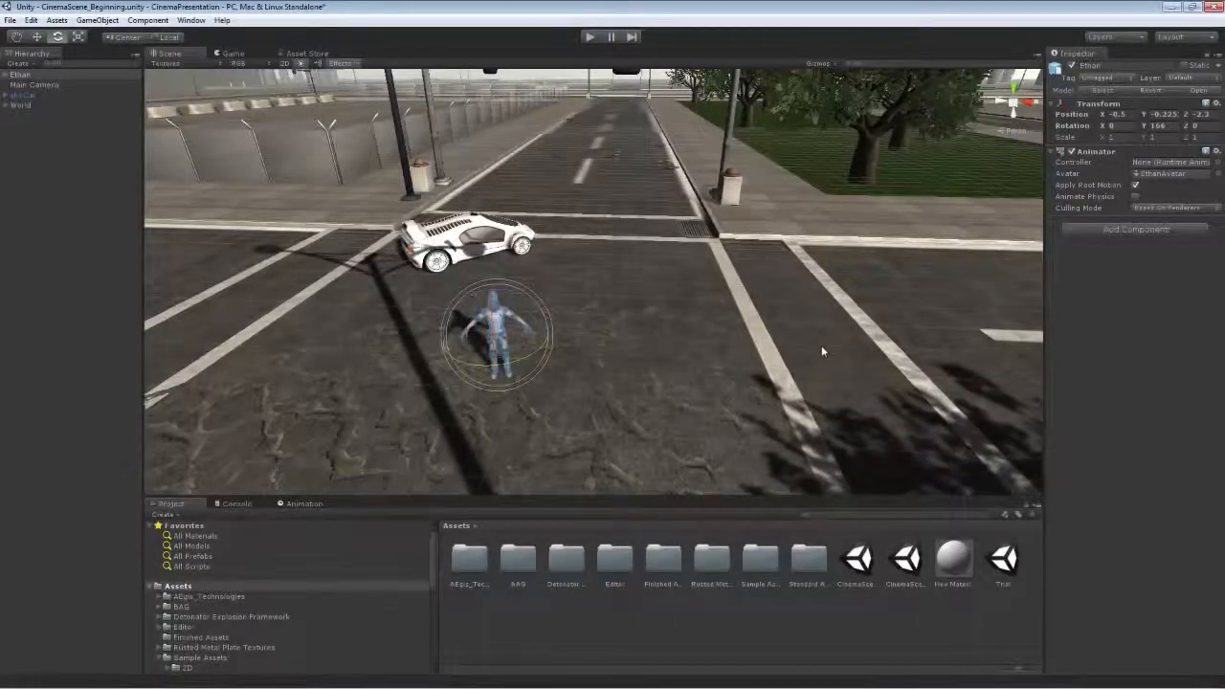
- Create an Animator Controller named EthansController in the root Assets folder
click(600, 624)
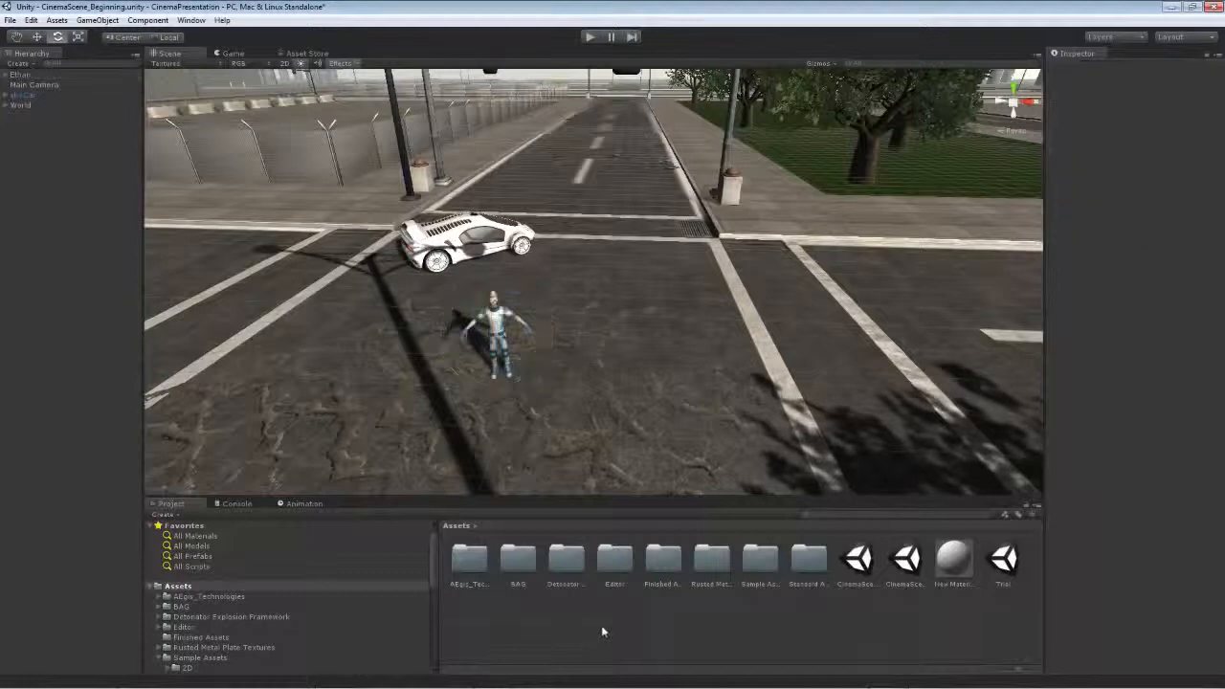
right_click(602, 624)
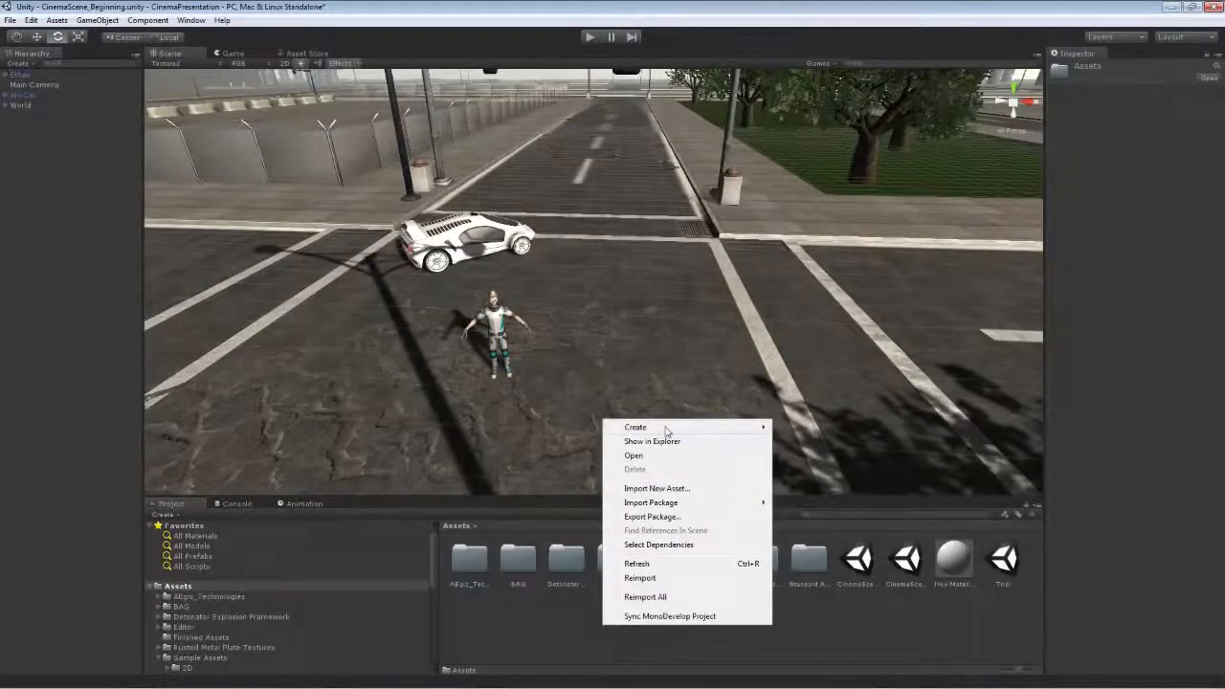
mouse_move(665, 430)
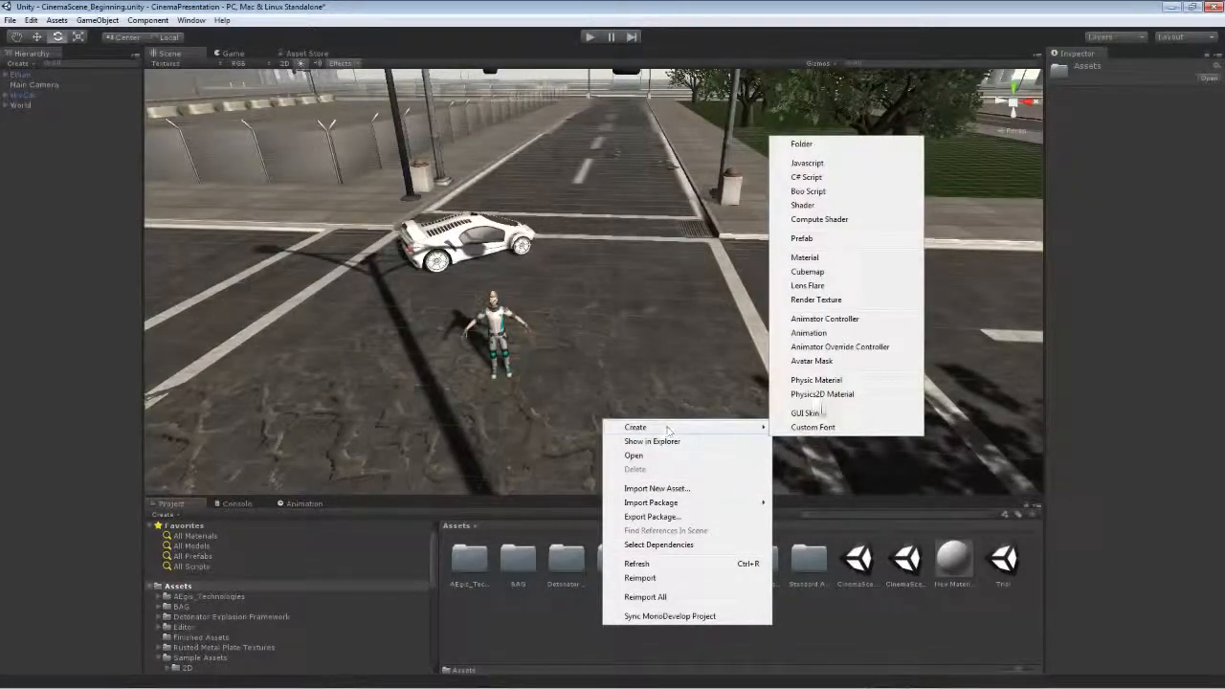
click(825, 318)
text(E)
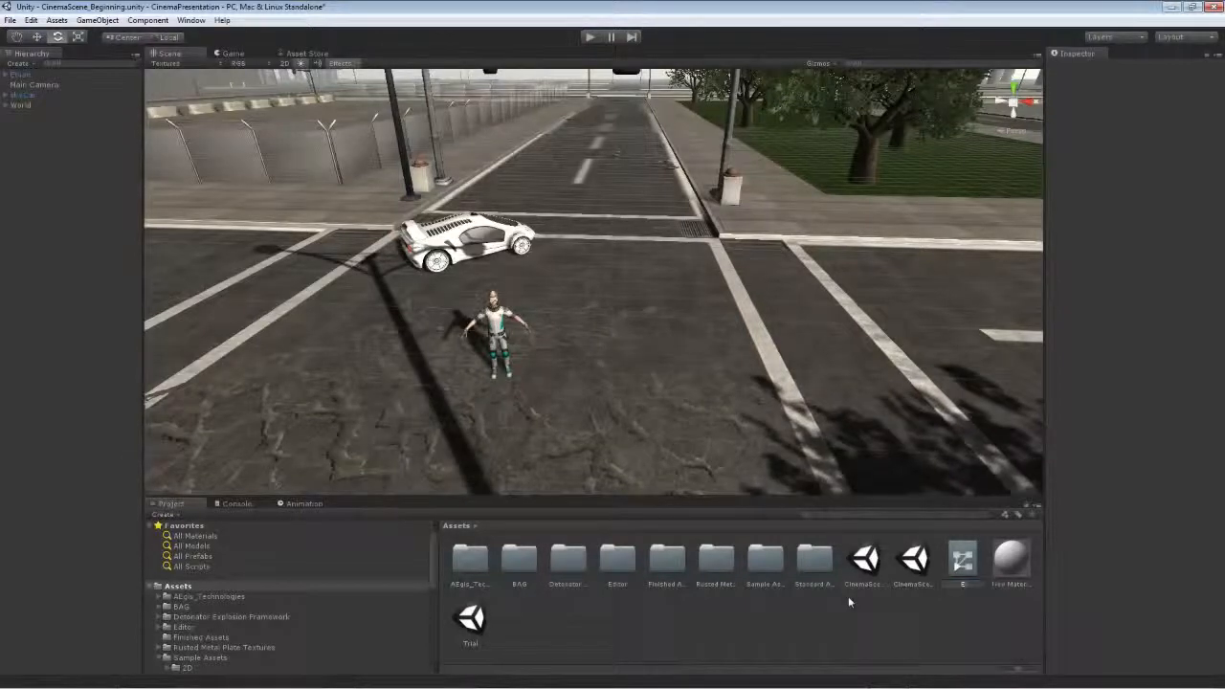
text(thansController)
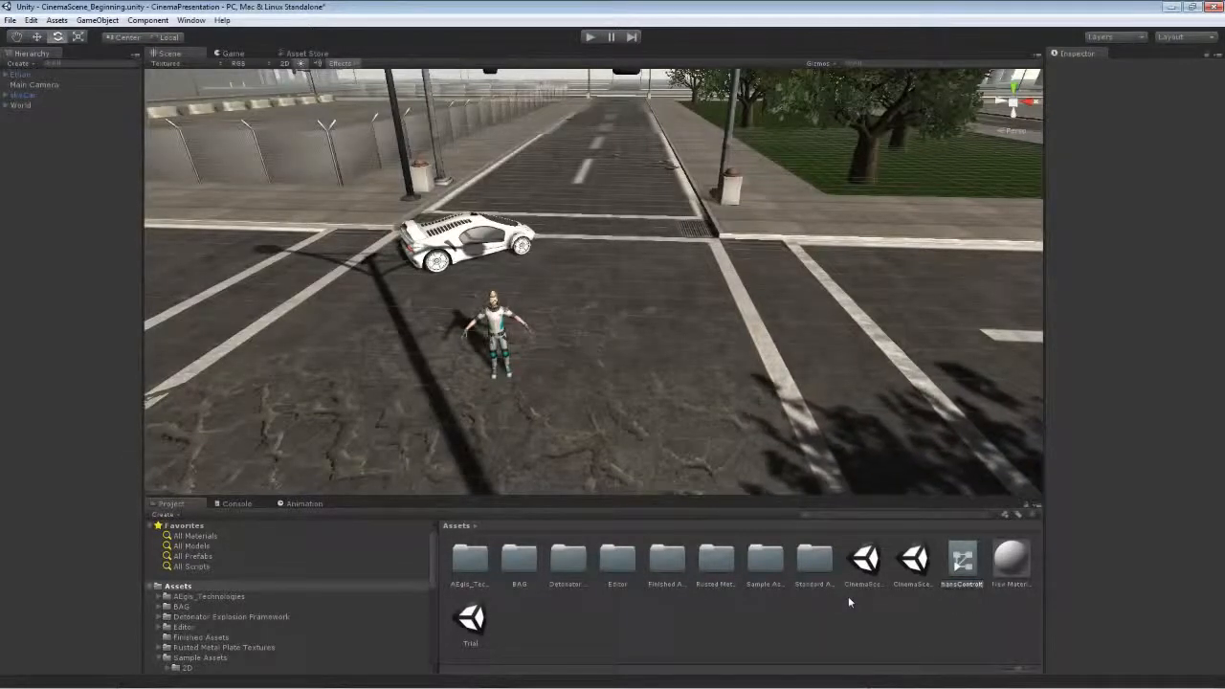
key(Return)
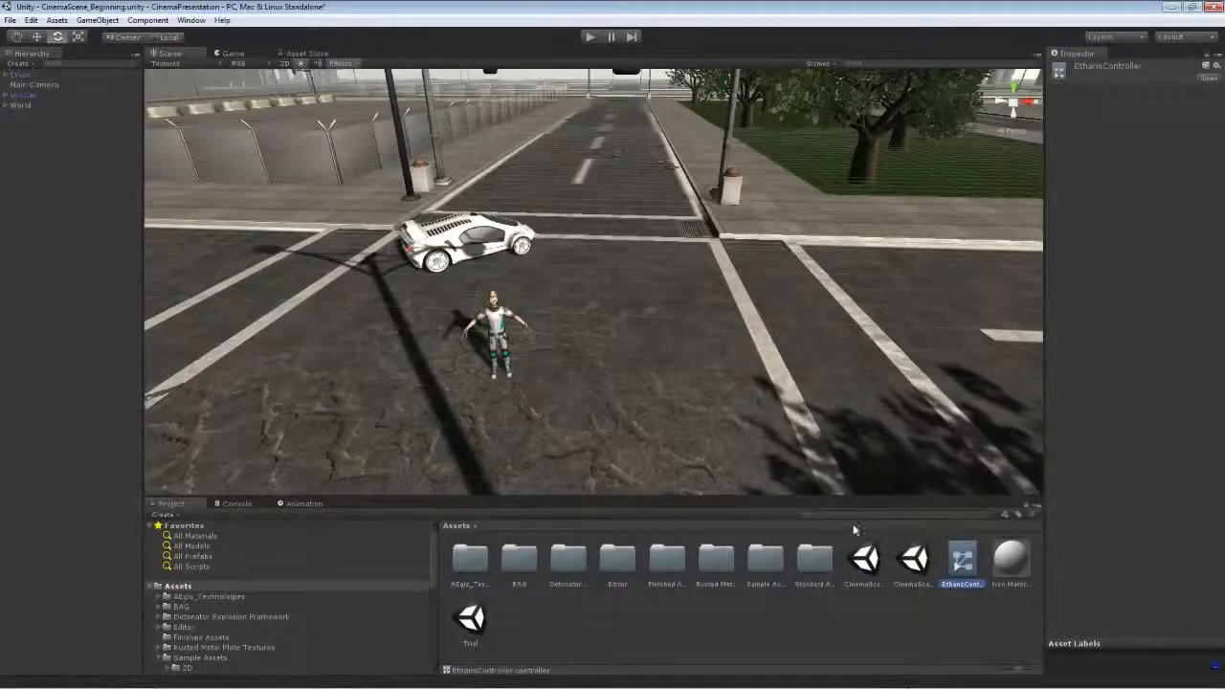
- Assign EthansController as the Controller of Ethan's Animator component
click(494, 330)
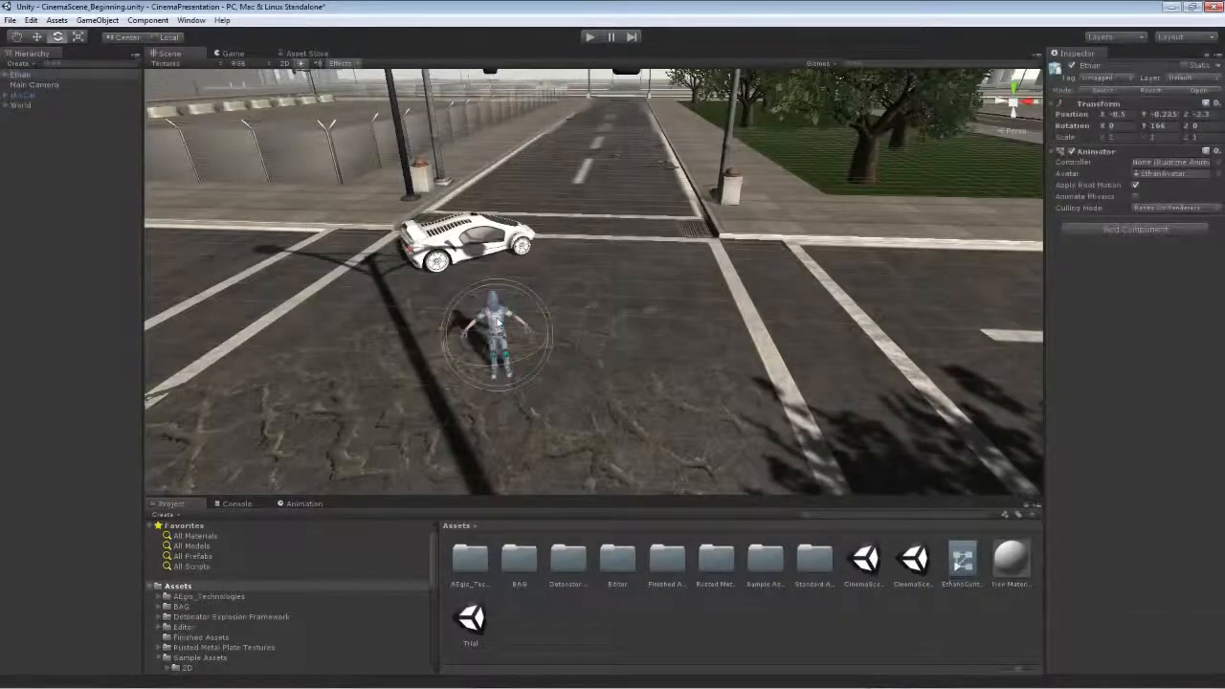
drag(962, 557, 1162, 165)
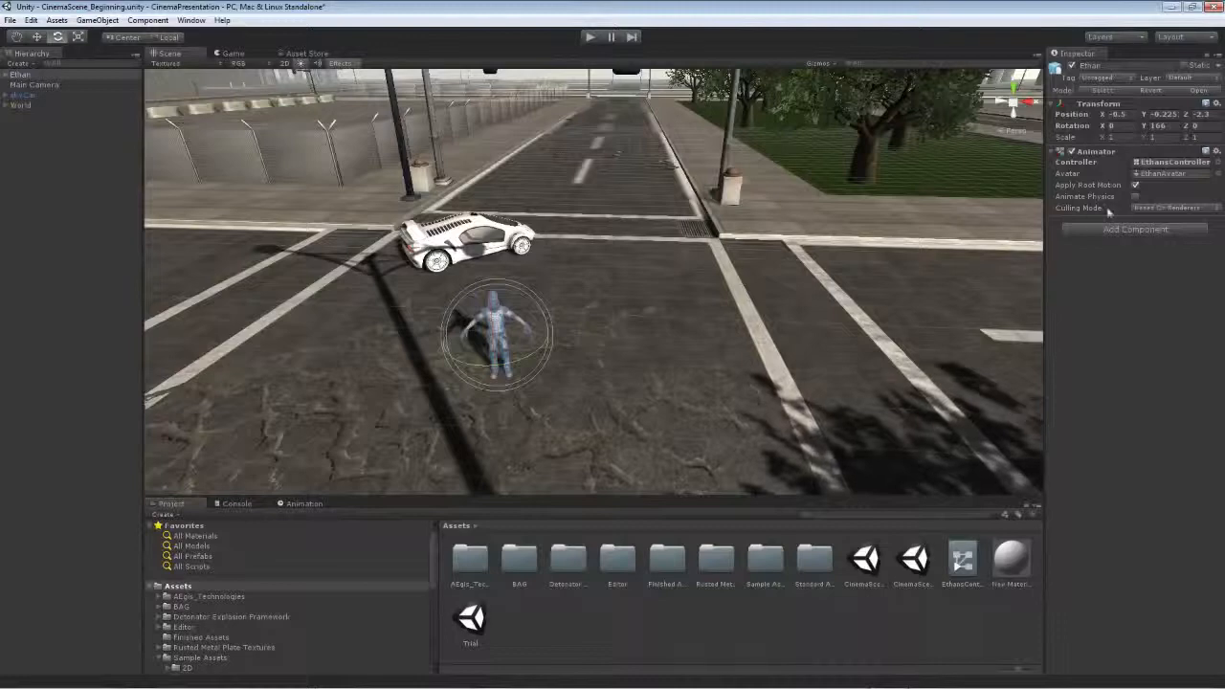
click(963, 564)
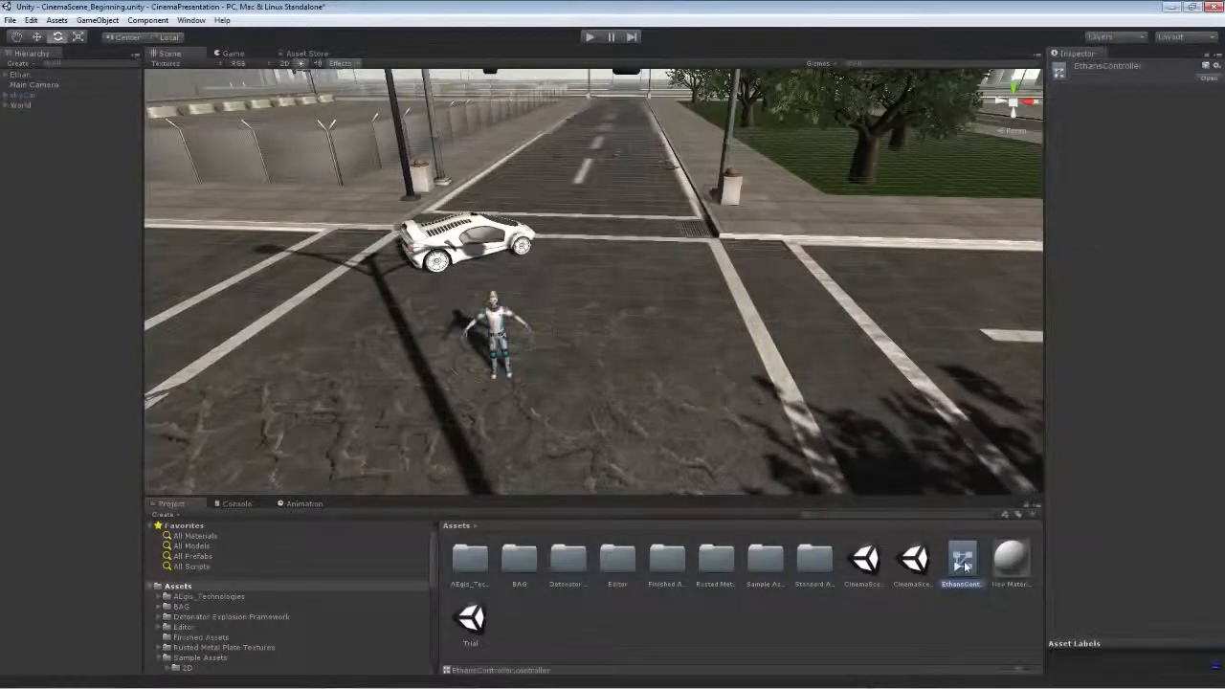
click(498, 335)
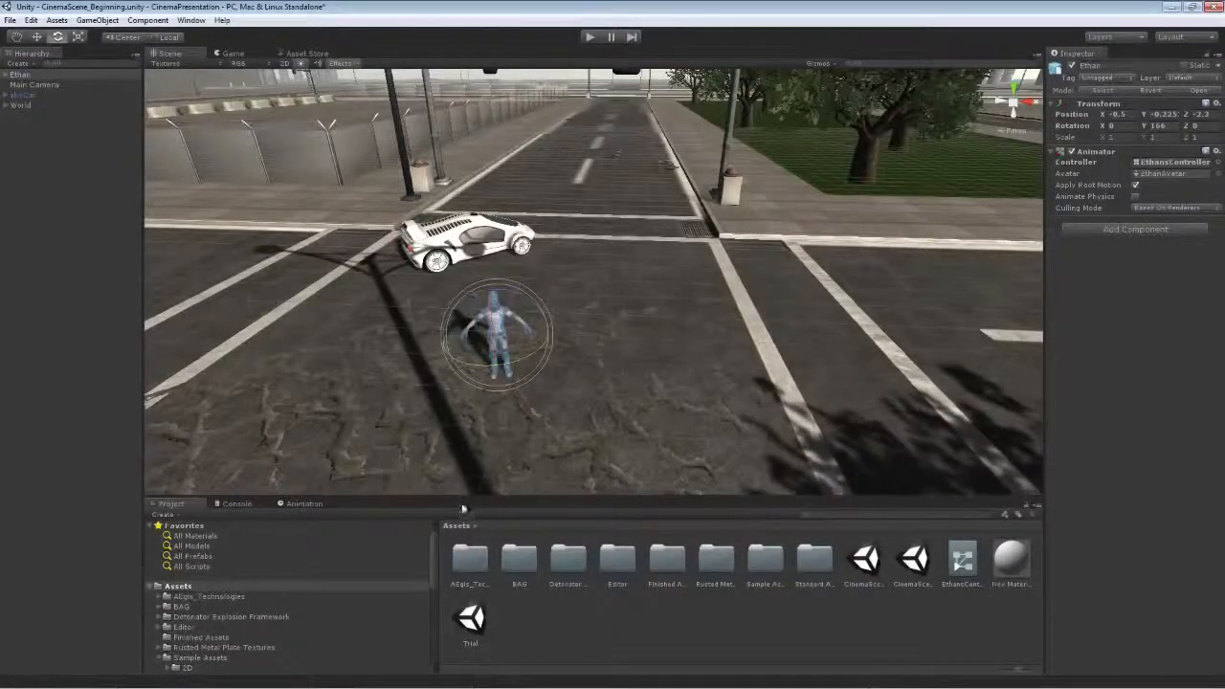
- Open the avatar configuration of the Ethan model in the Models folder, saving the scene, and review its bone mapping
scroll(429, 594, down, 5)
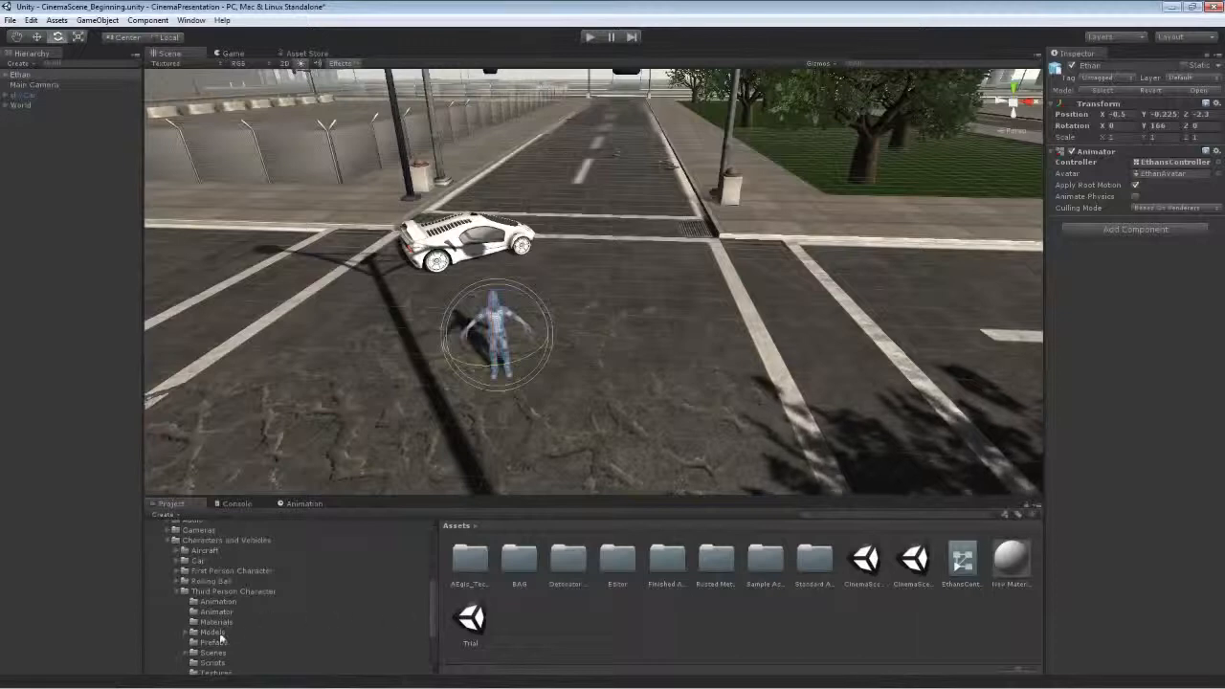
click(214, 632)
click(518, 559)
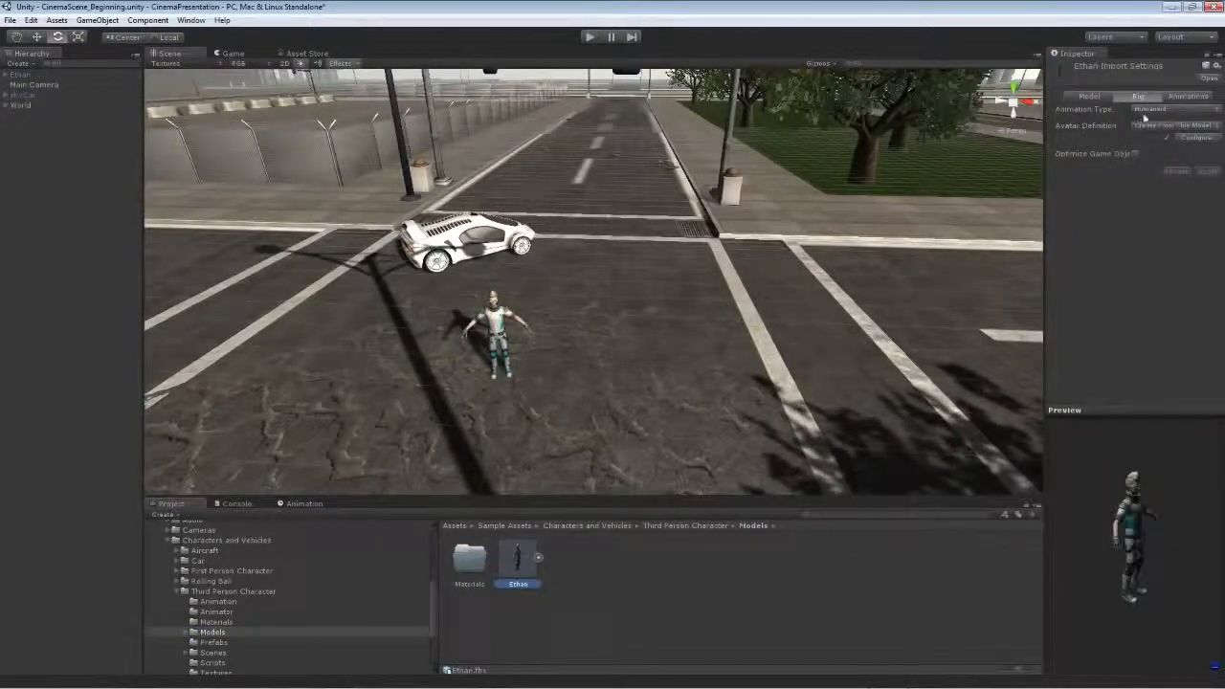
click(1188, 137)
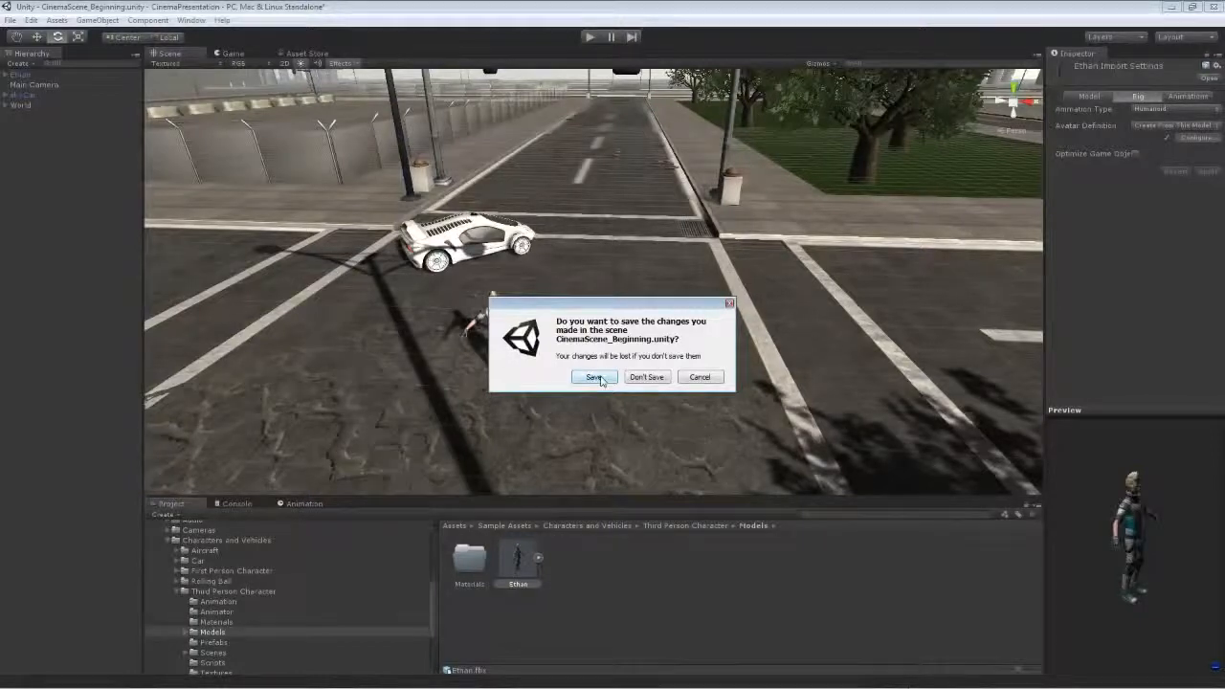
click(599, 376)
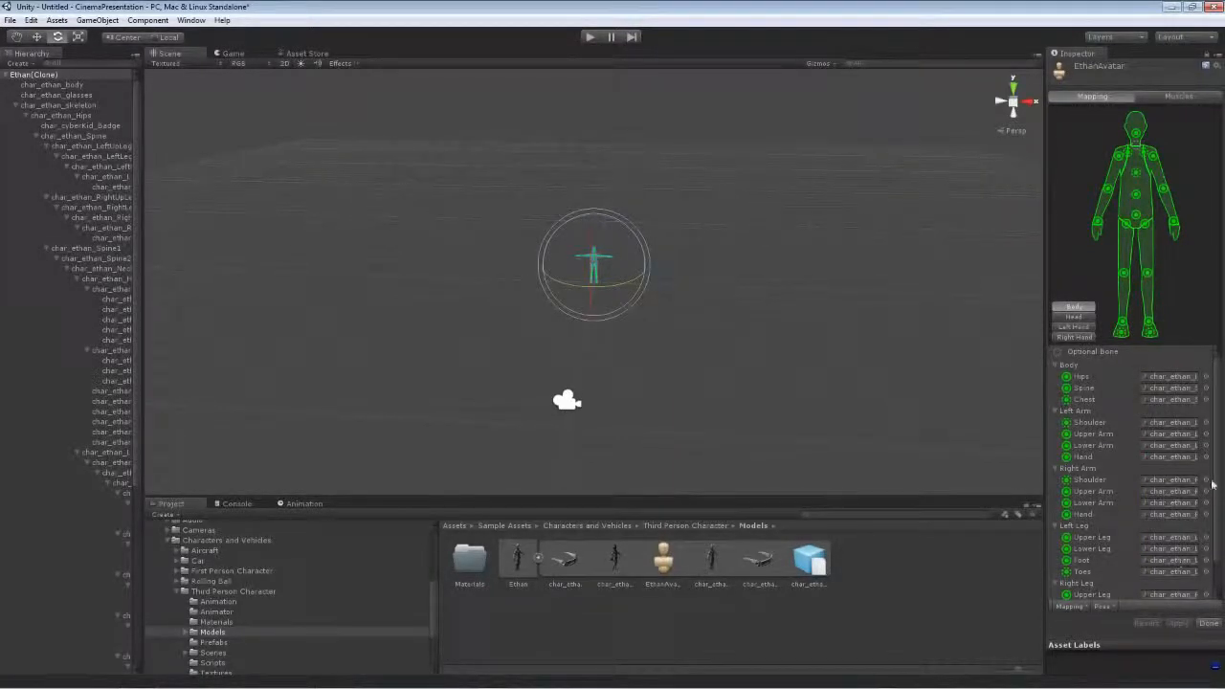
drag(1215, 466, 1219, 412)
click(1204, 623)
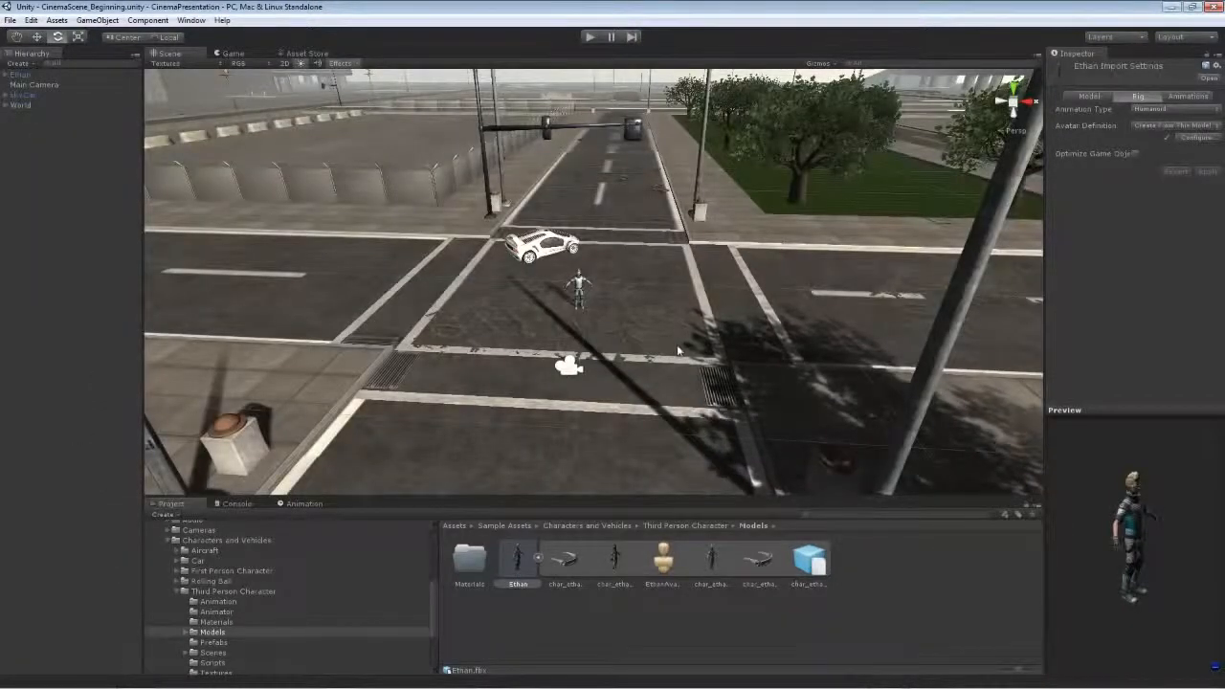
- Return to the root Assets folder and frame the Ethan character in the Scene view
drag(432, 589, 437, 534)
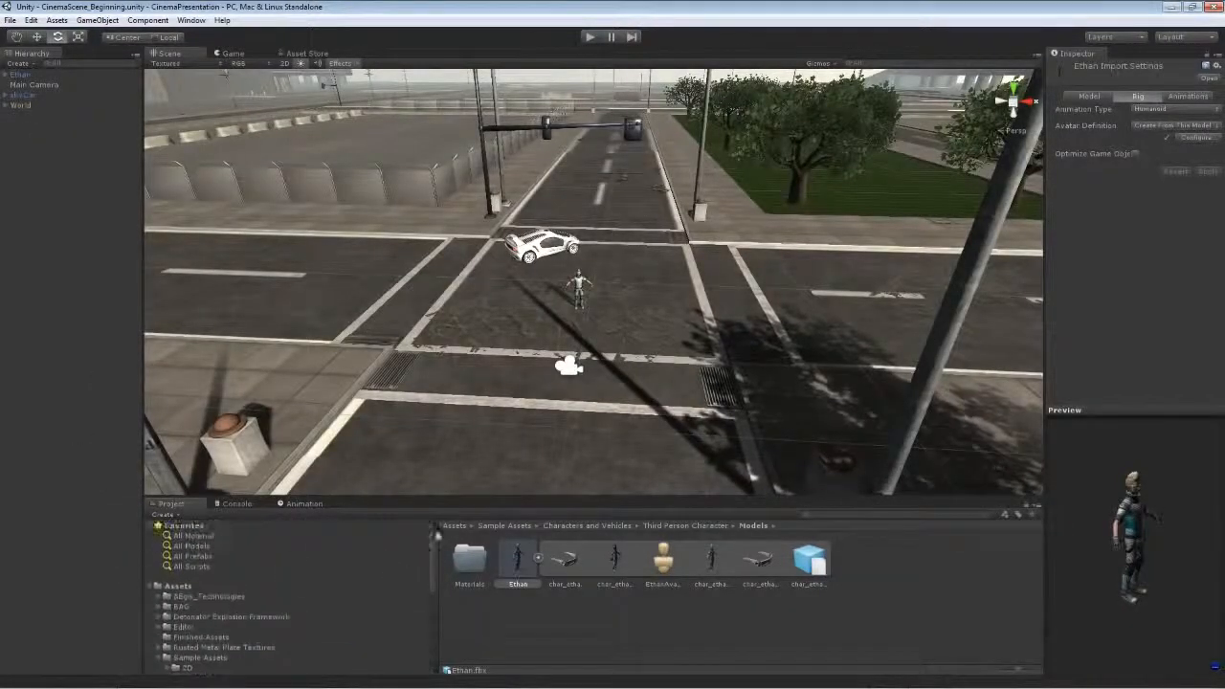
click(178, 585)
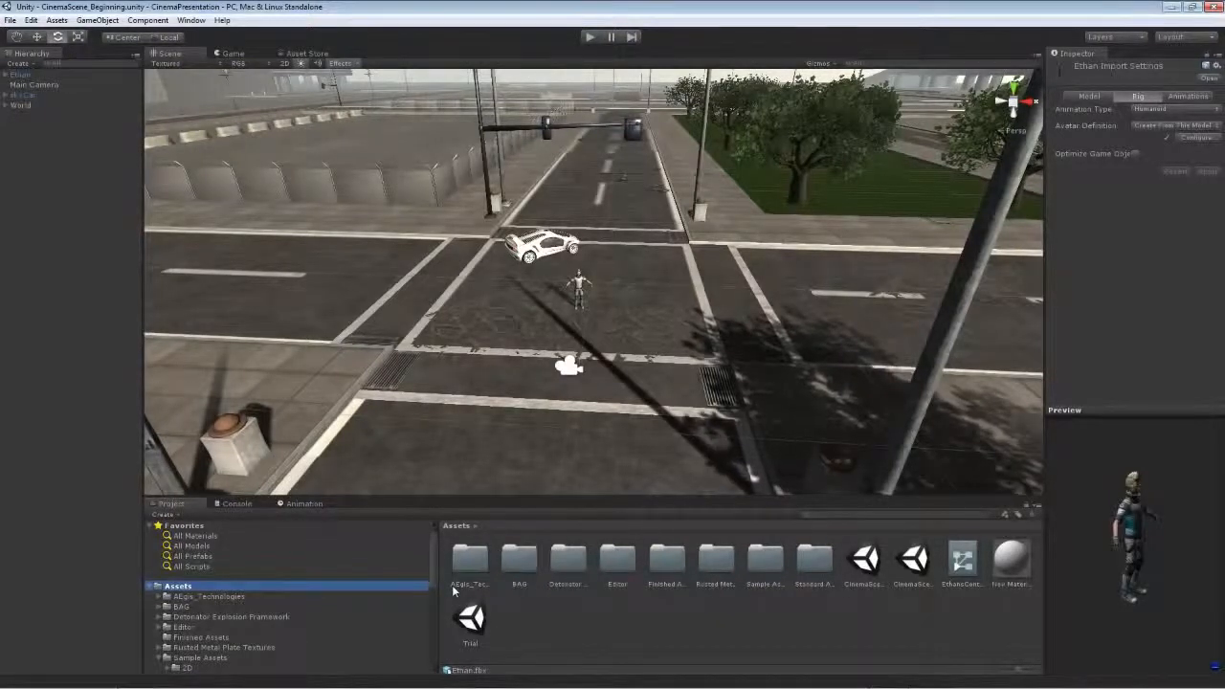
click(583, 290)
key(f)
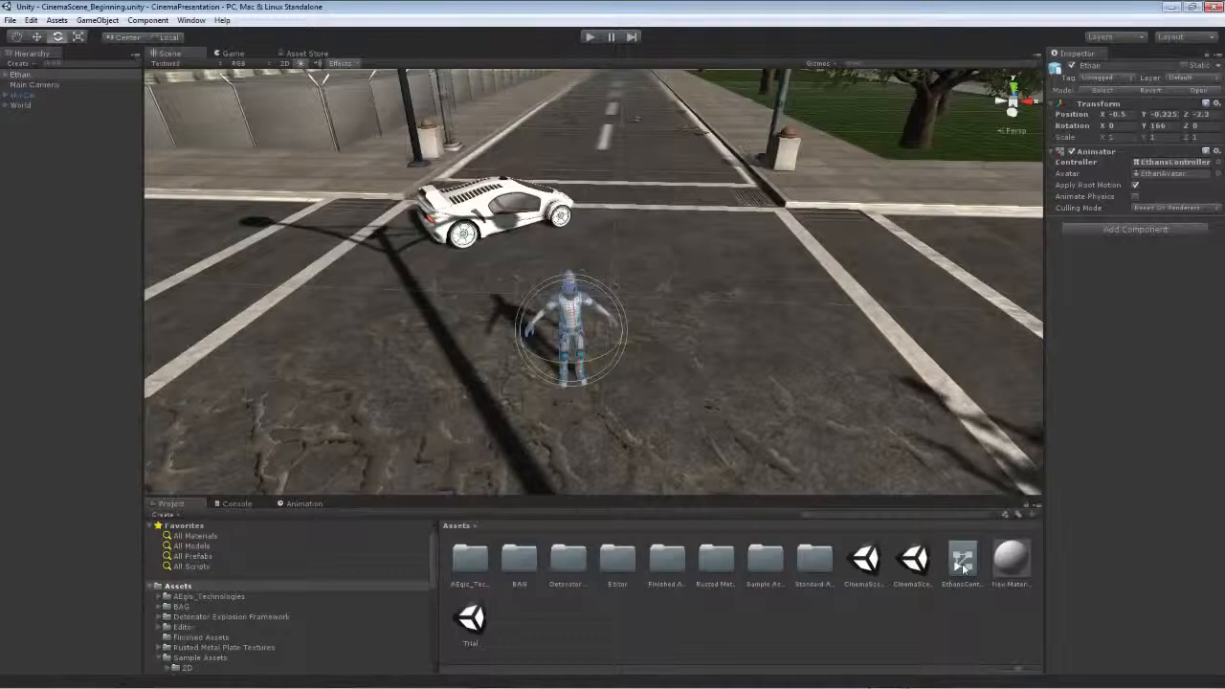
- Add the Walk clip from the Third Person Character Animation folder as a state in EthansController and set its speed to 0.6
double_click(963, 563)
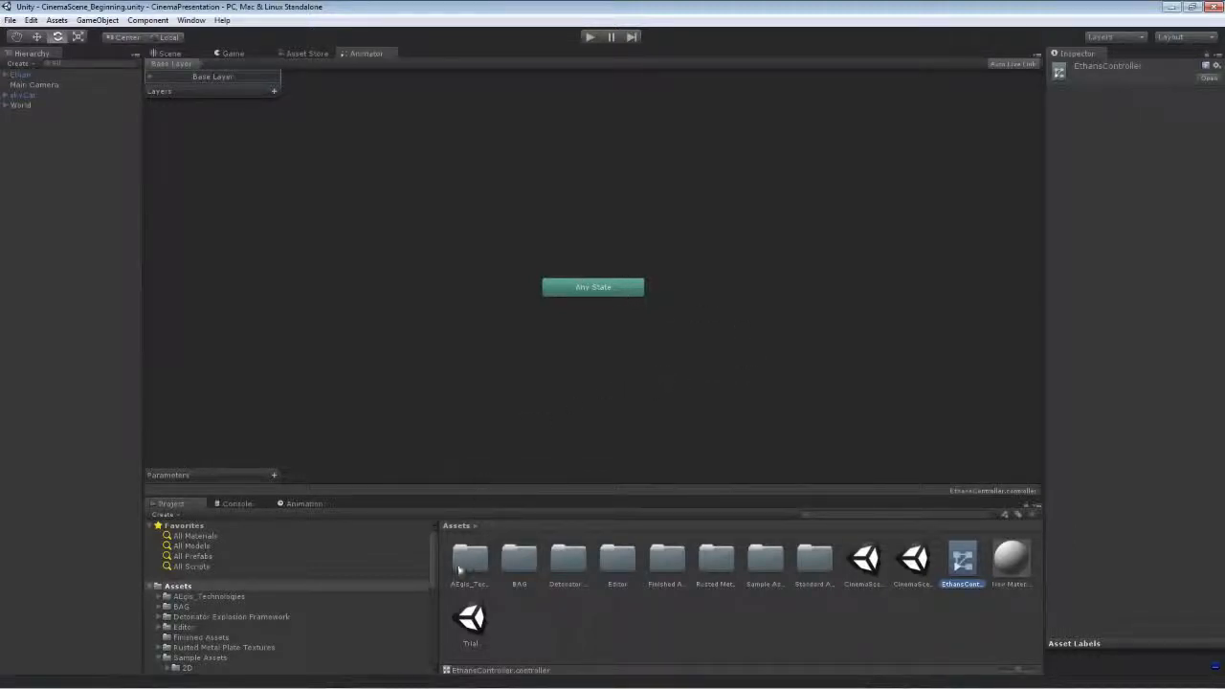
scroll(402, 613, down, 5)
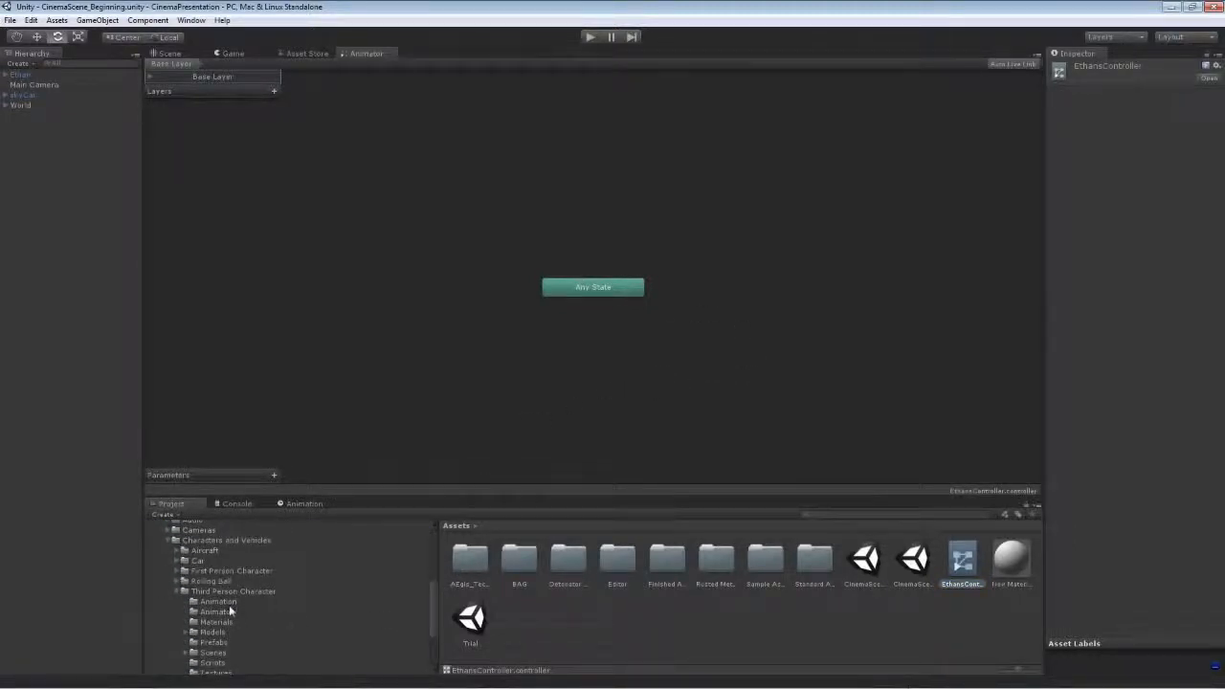
click(220, 601)
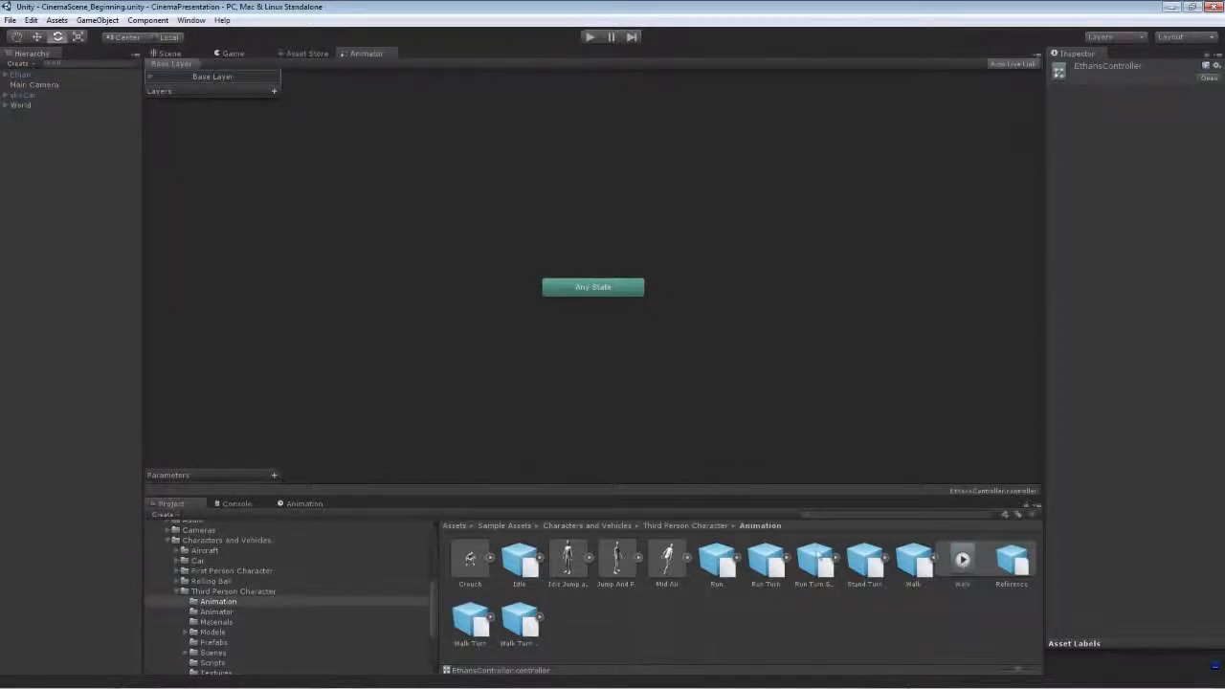
drag(964, 563, 599, 210)
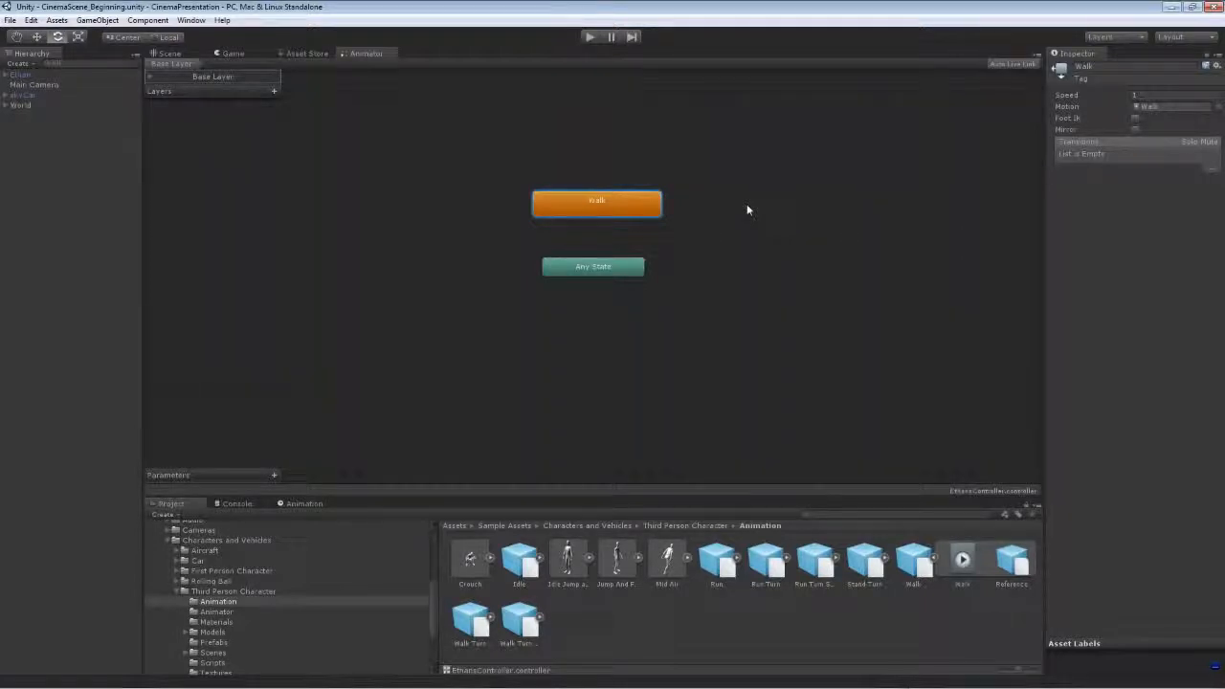
click(1144, 95)
- Return to the Scene view and play the scene to preview Ethan's walk animation, stopping playback when done
click(167, 55)
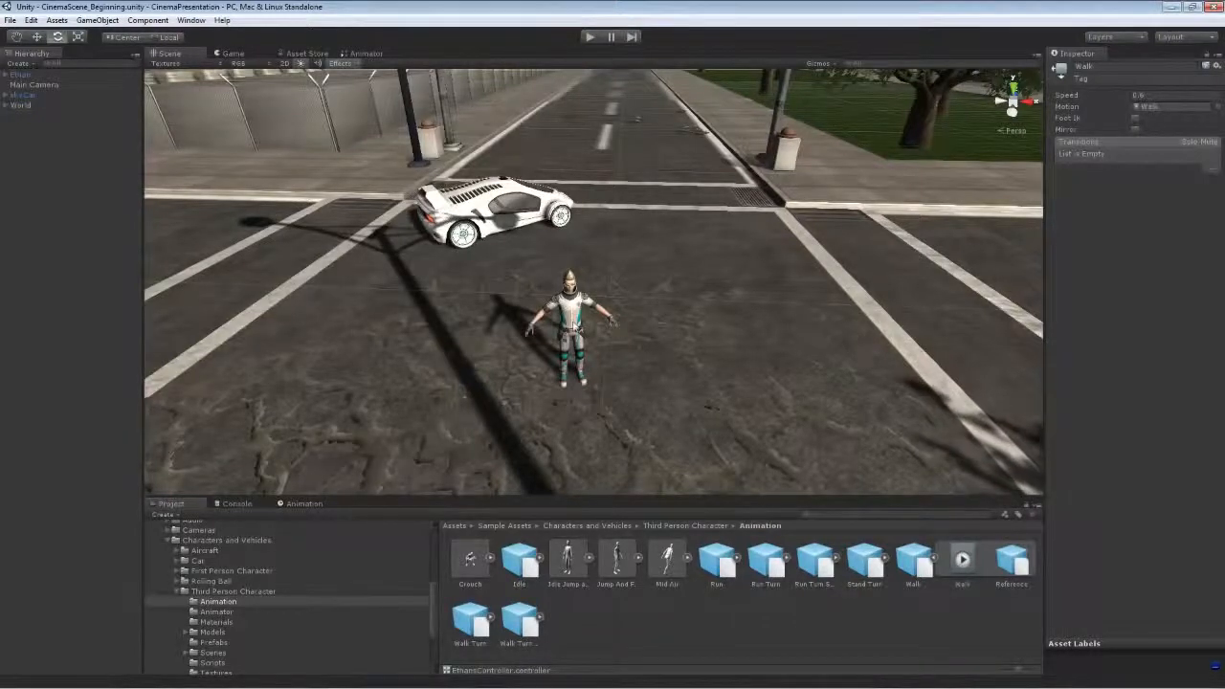
click(589, 37)
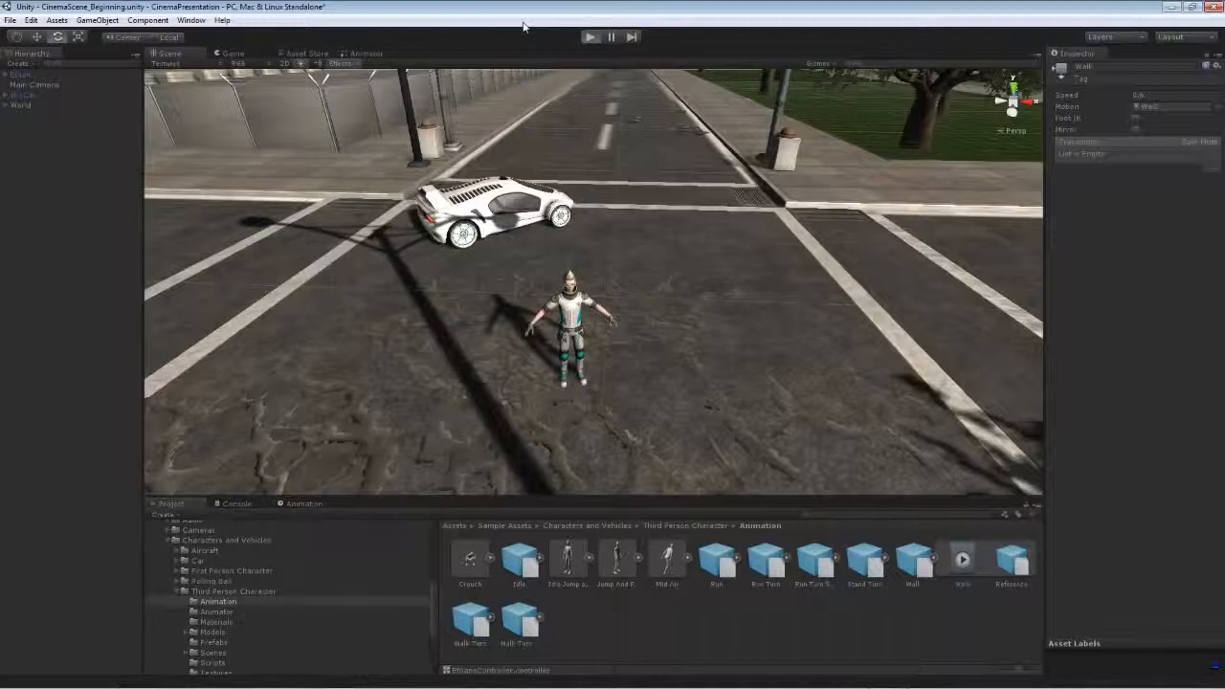
key(ctrl+p)
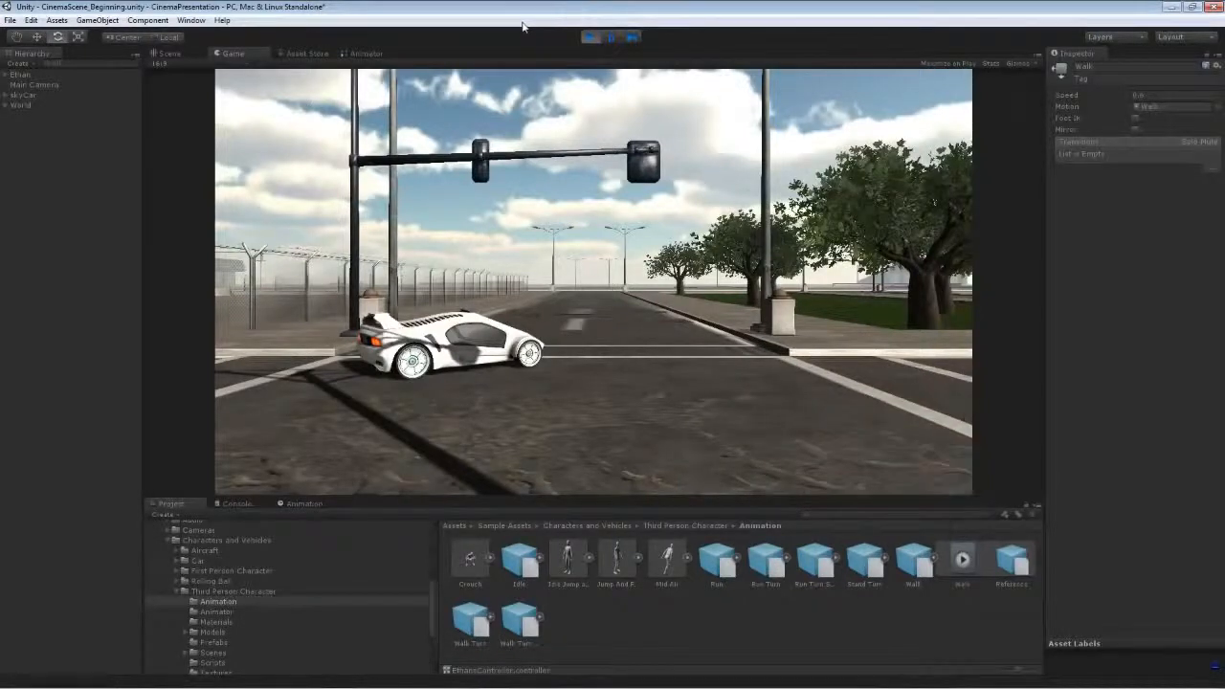
click(589, 36)
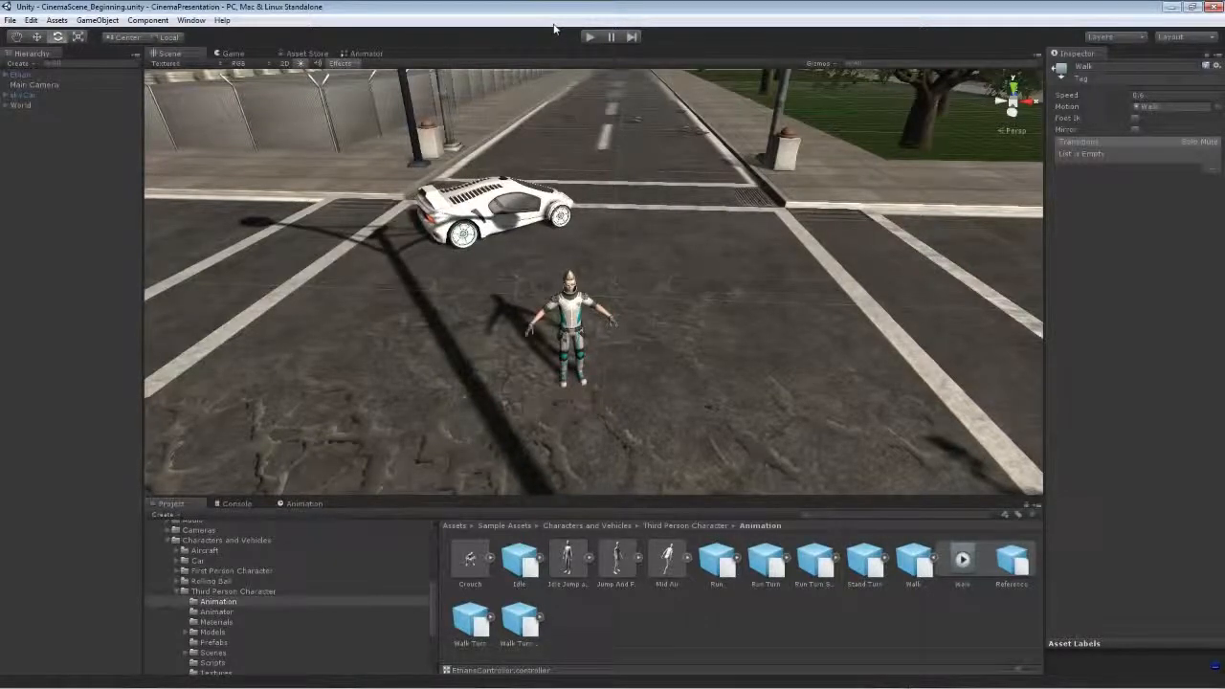
alt+drag(437, 138, 468, 130)
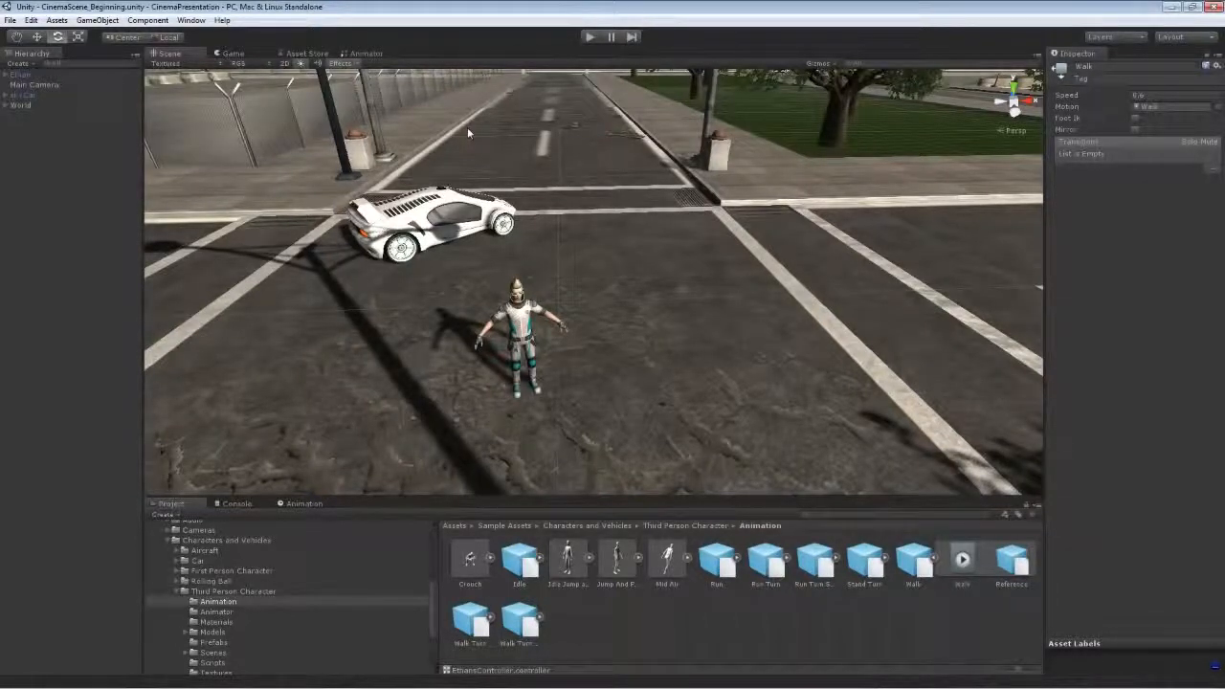
alt+drag(467, 178, 522, 173)
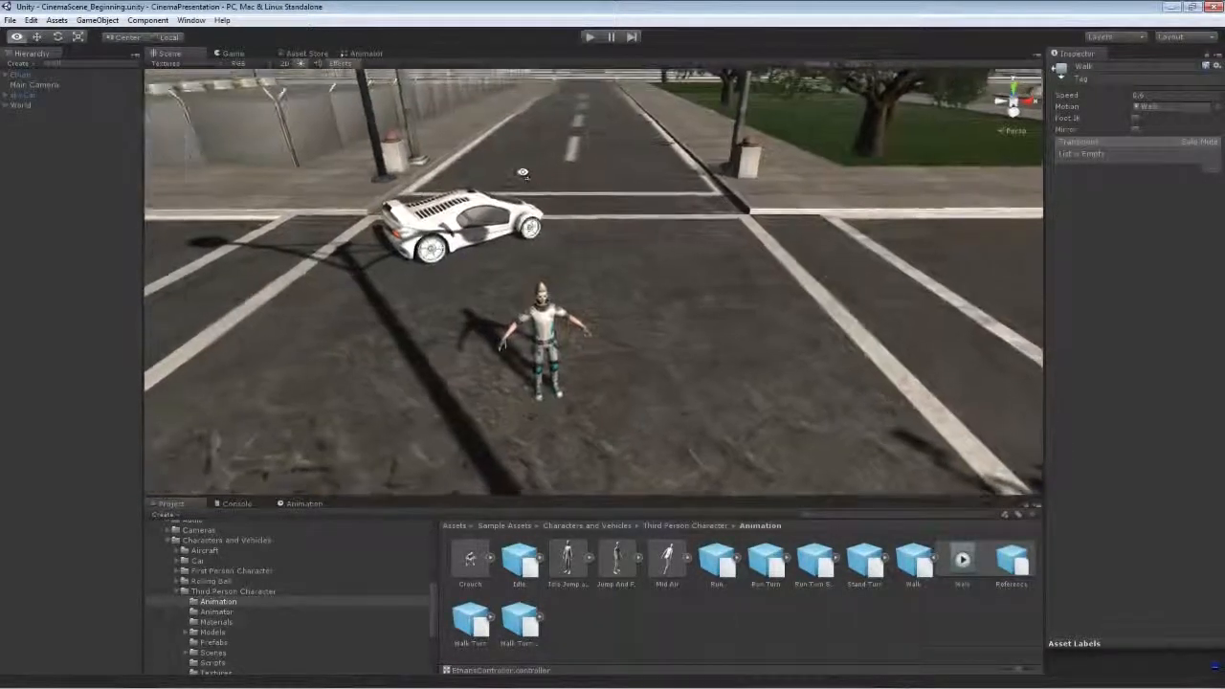
key(e)
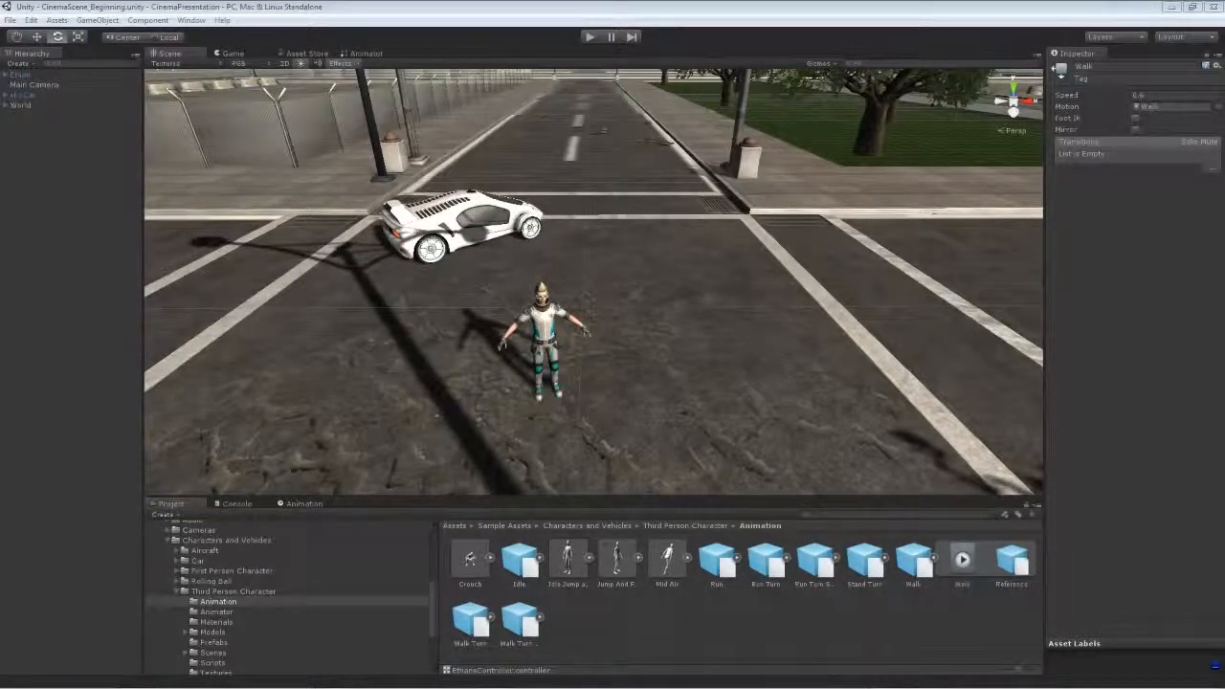
- Create a C# script in the root Assets folder with the name ExplosionCarScriptr
scroll(388, 561, up, 5)
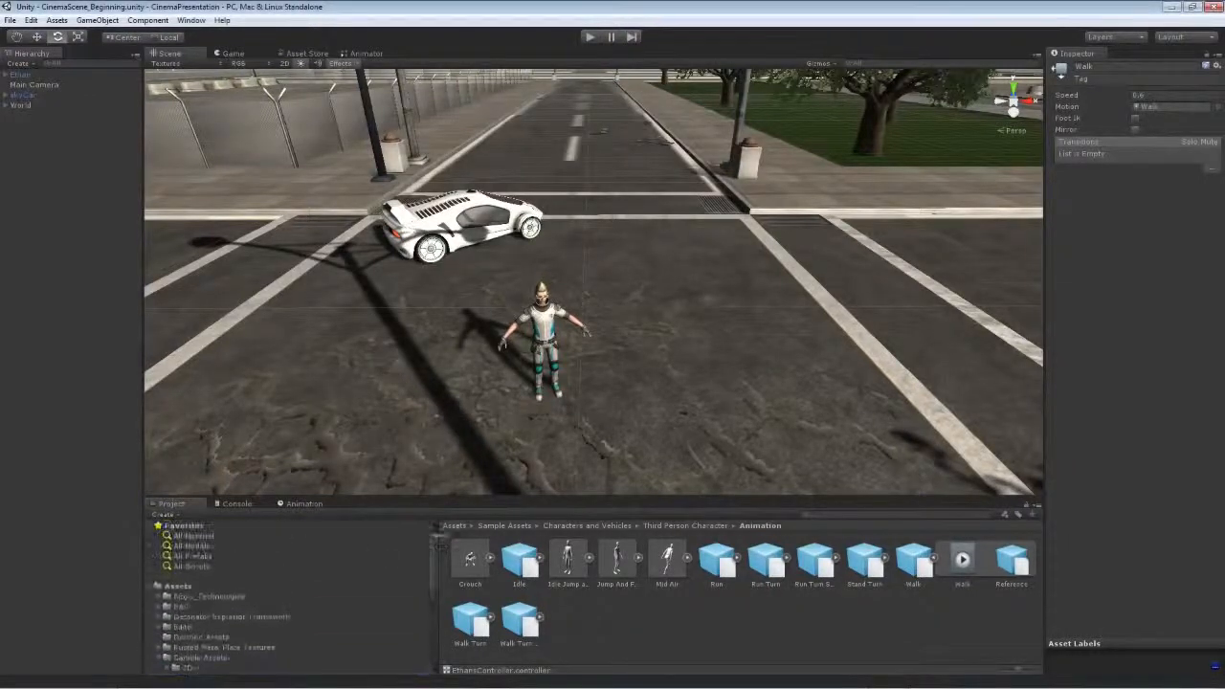
click(267, 585)
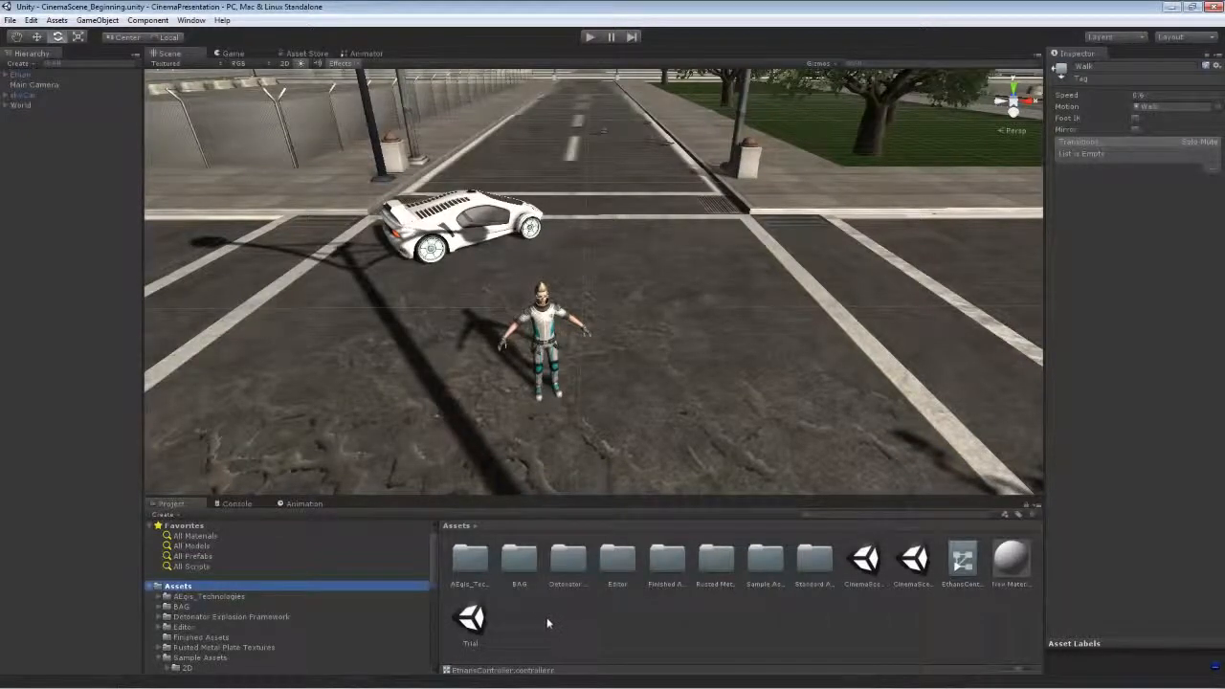
right_click(548, 623)
mouse_move(612, 419)
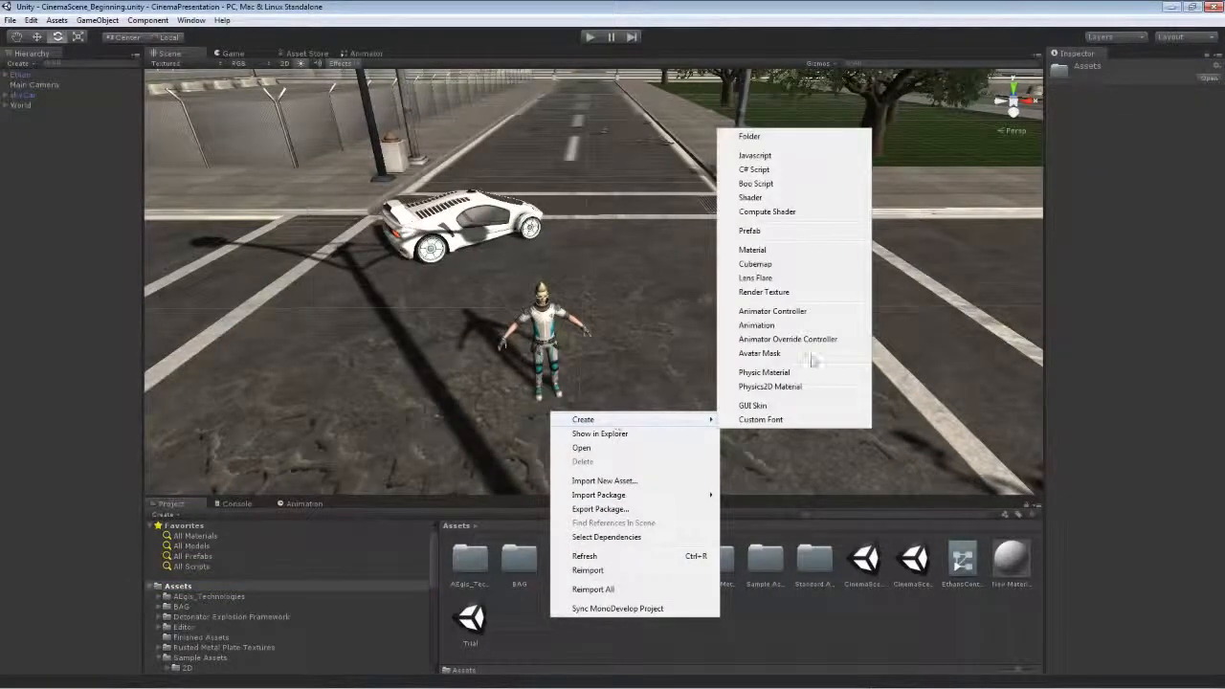
click(802, 170)
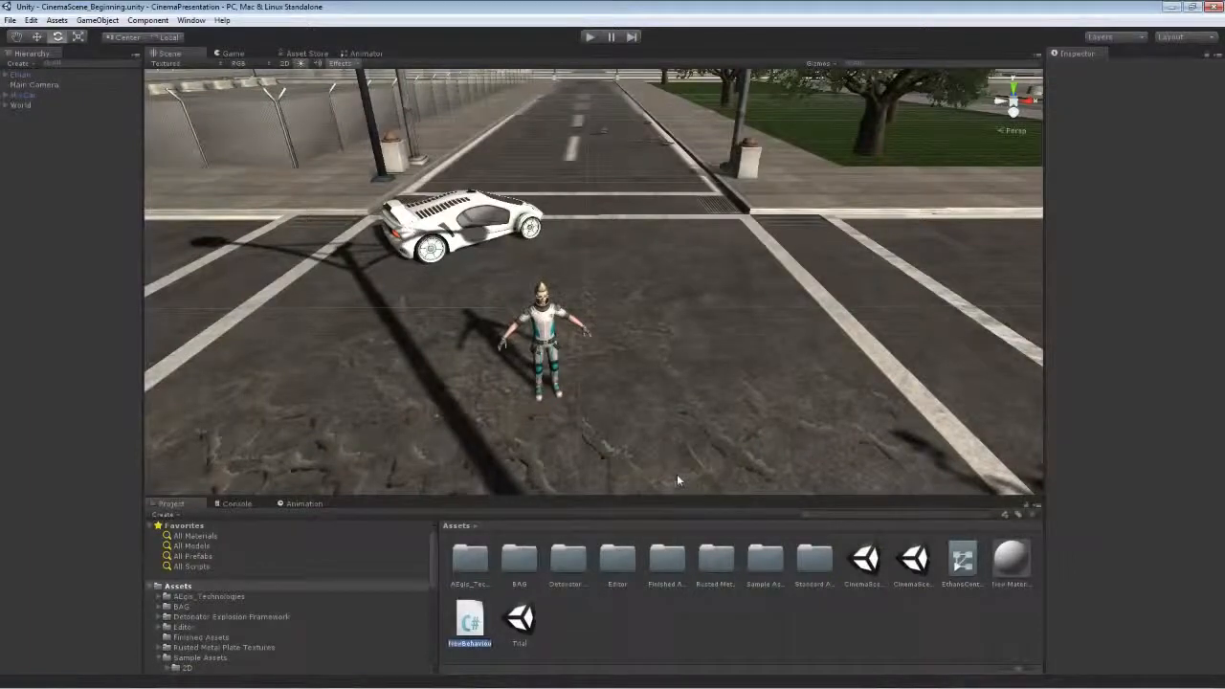
text(Explosion)
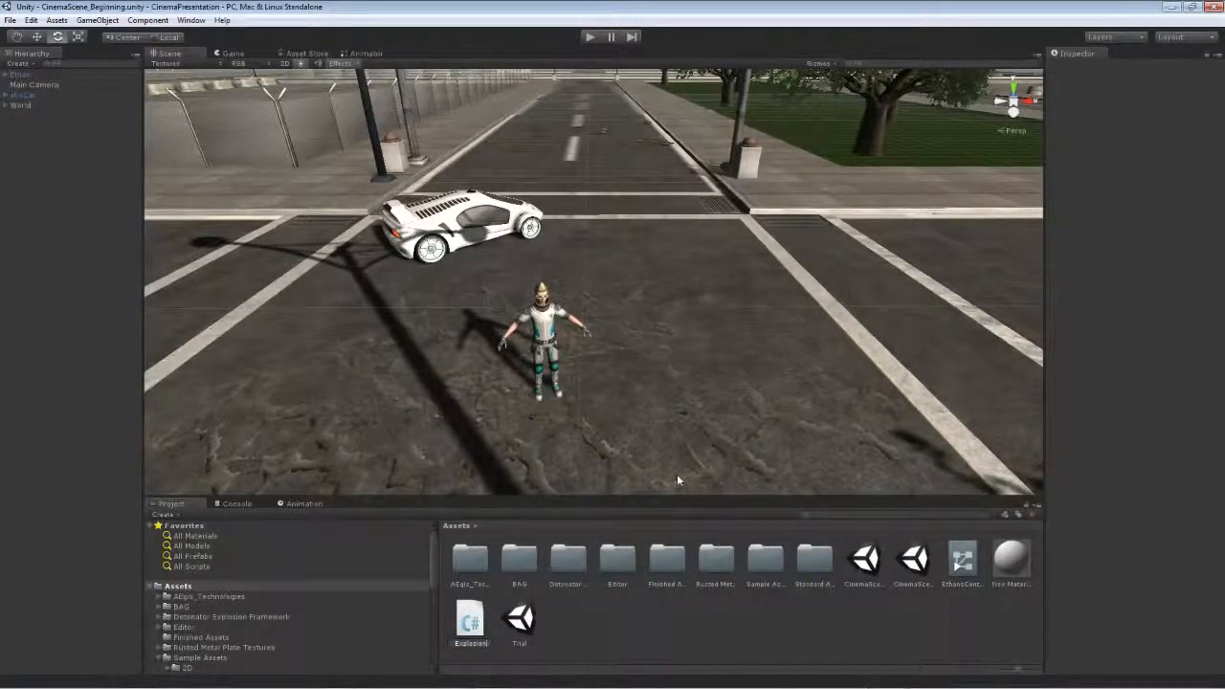
text(CarScript)
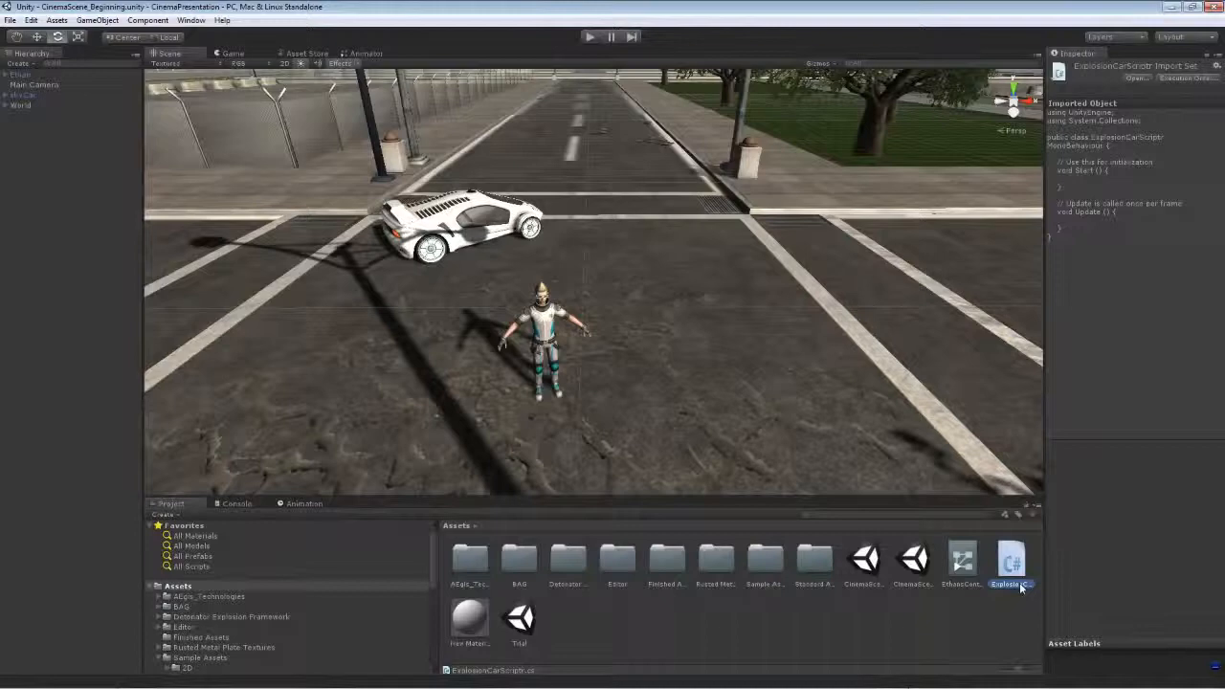
- Rename the new C# script asset as ExplosionCarScript
click(993, 625)
click(1008, 587)
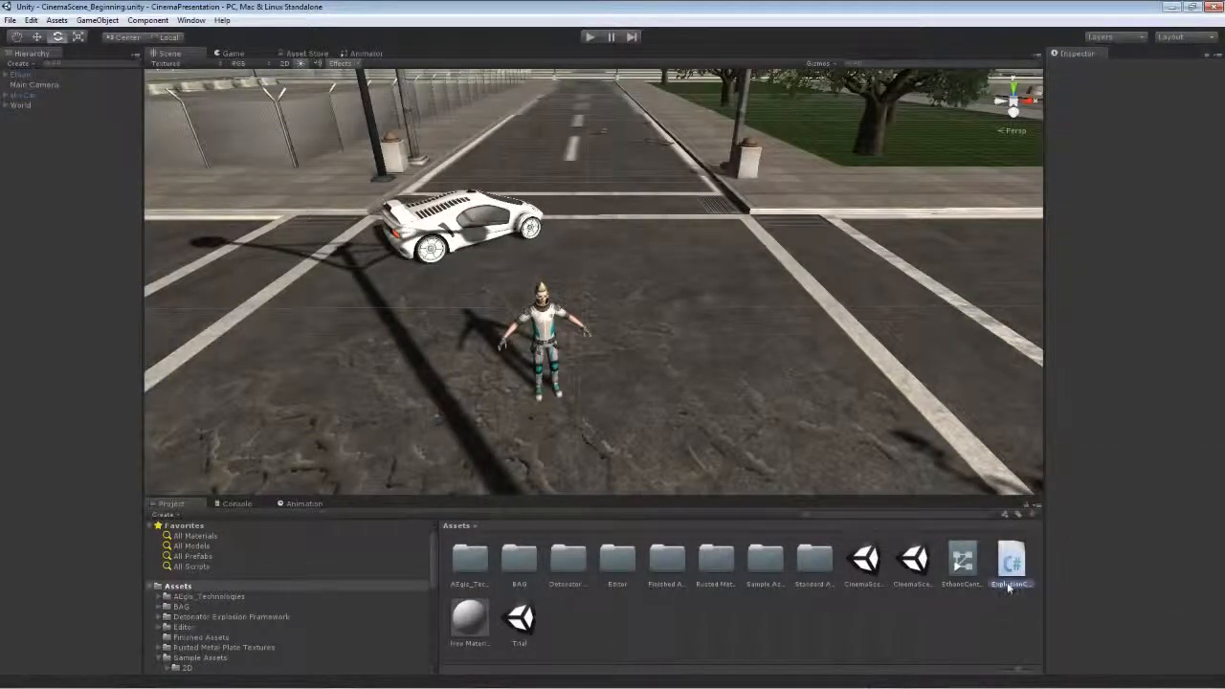
click(1010, 586)
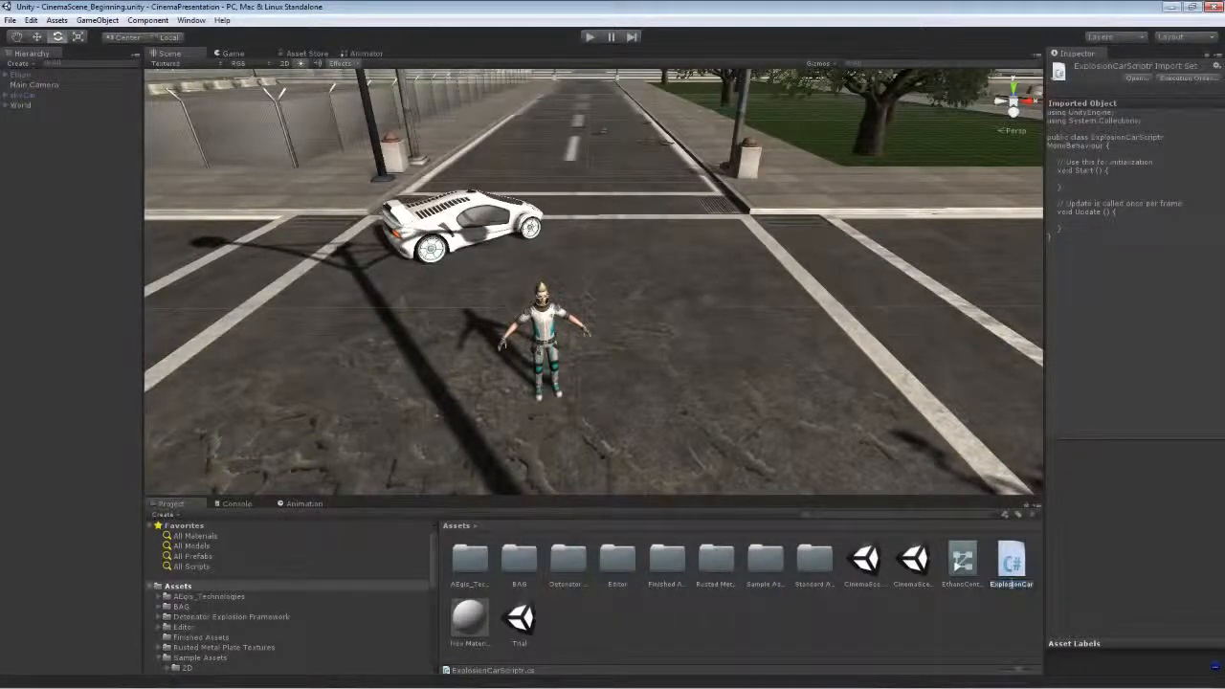
key(Right)
key(BackSpace)
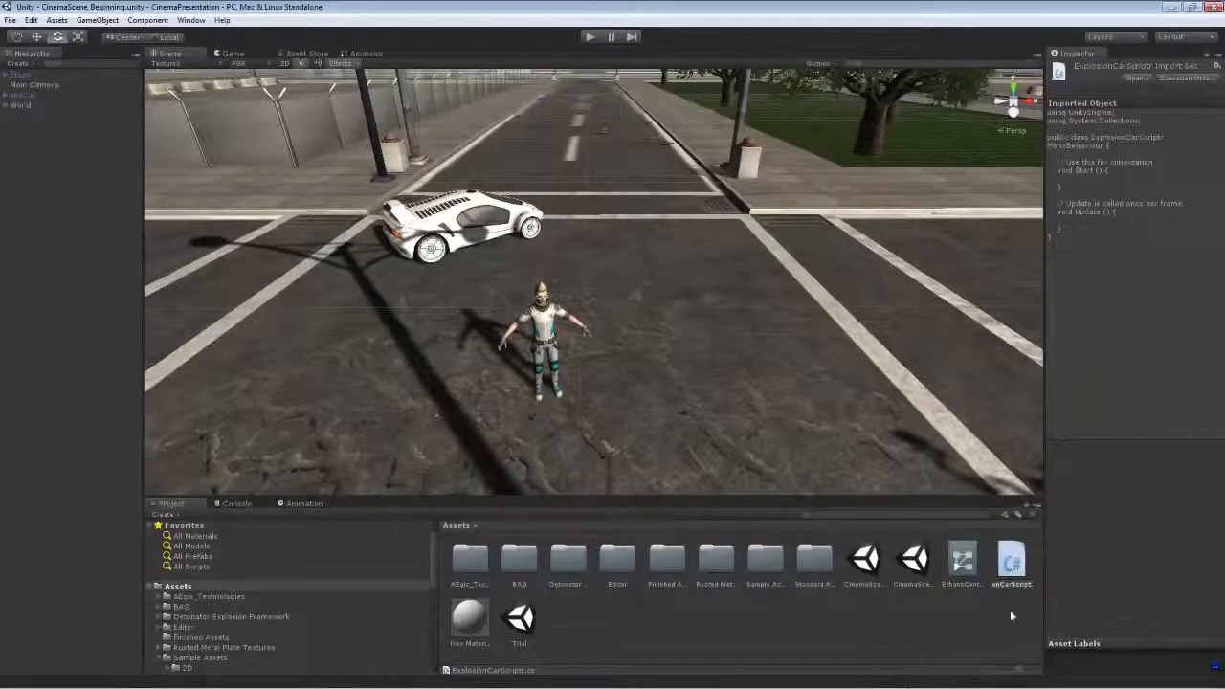
key(Return)
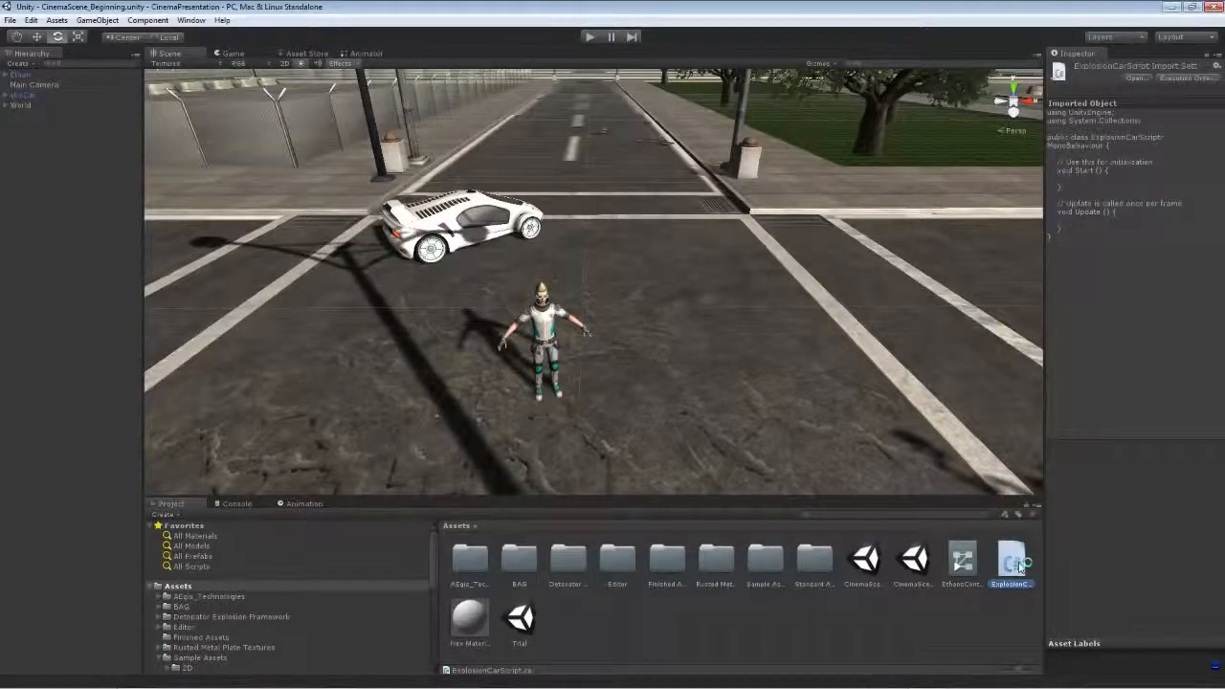
- Open ExplosionCarScript in MonoDevelop, maximize the editor and correct the class name to ExplosionCarScript
double_click(1019, 567)
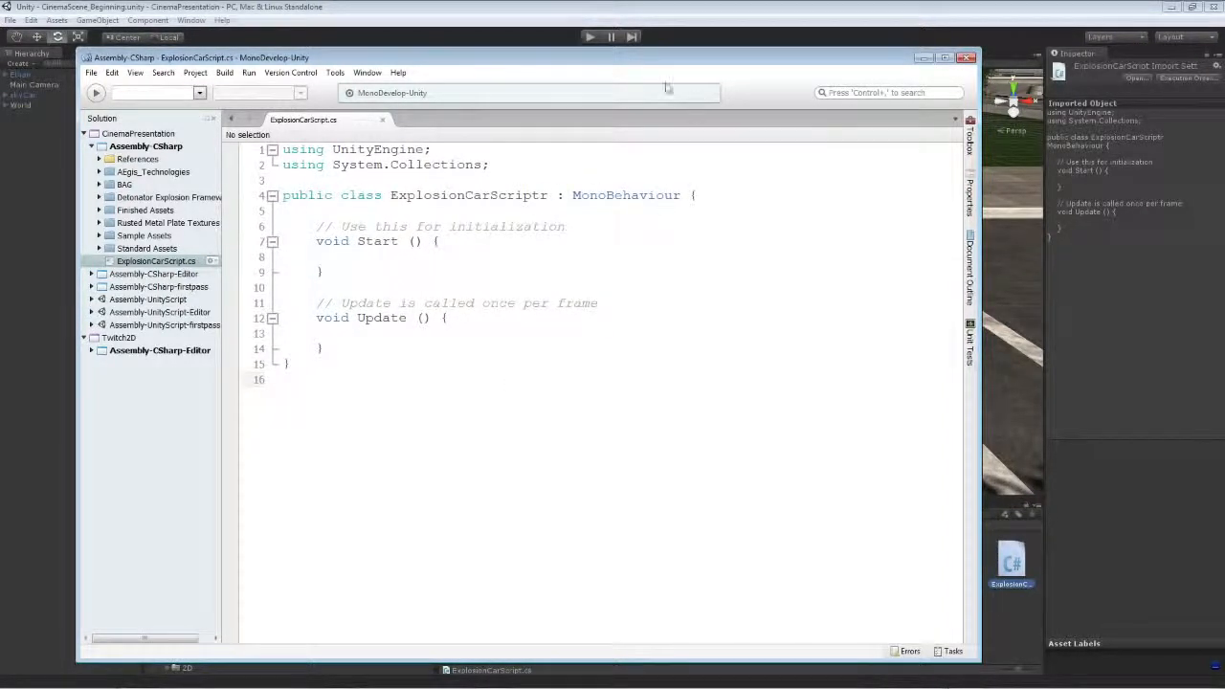
double_click(604, 59)
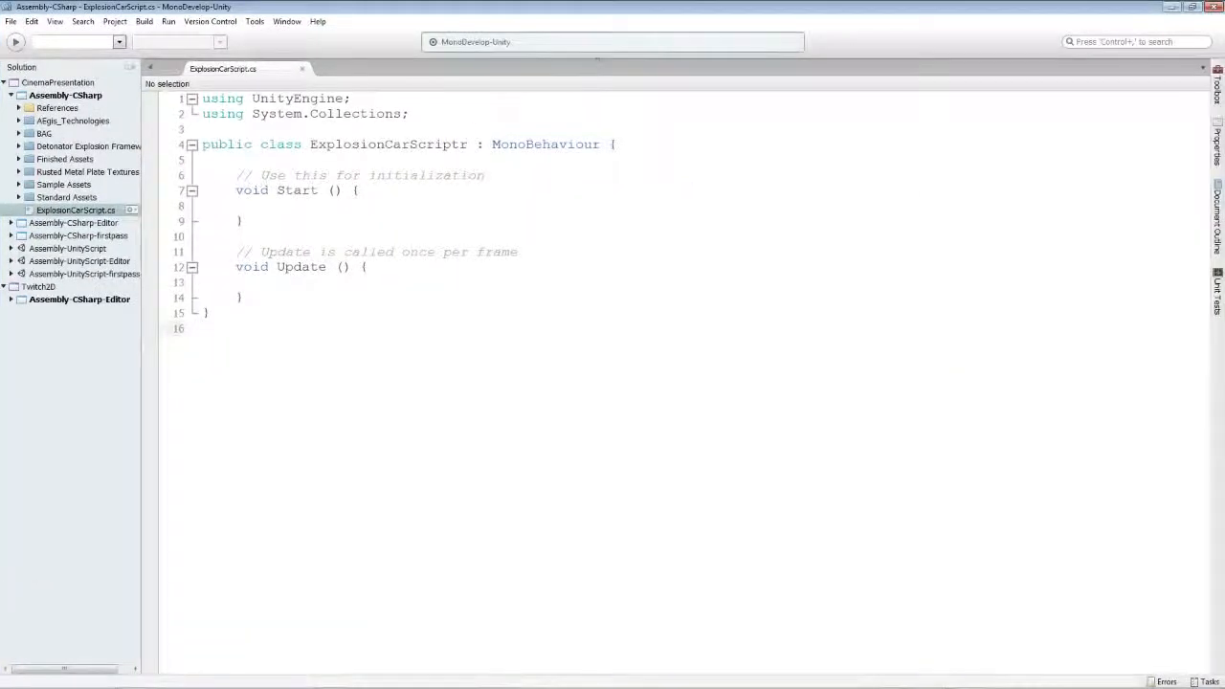
click(467, 145)
key(BackSpace)
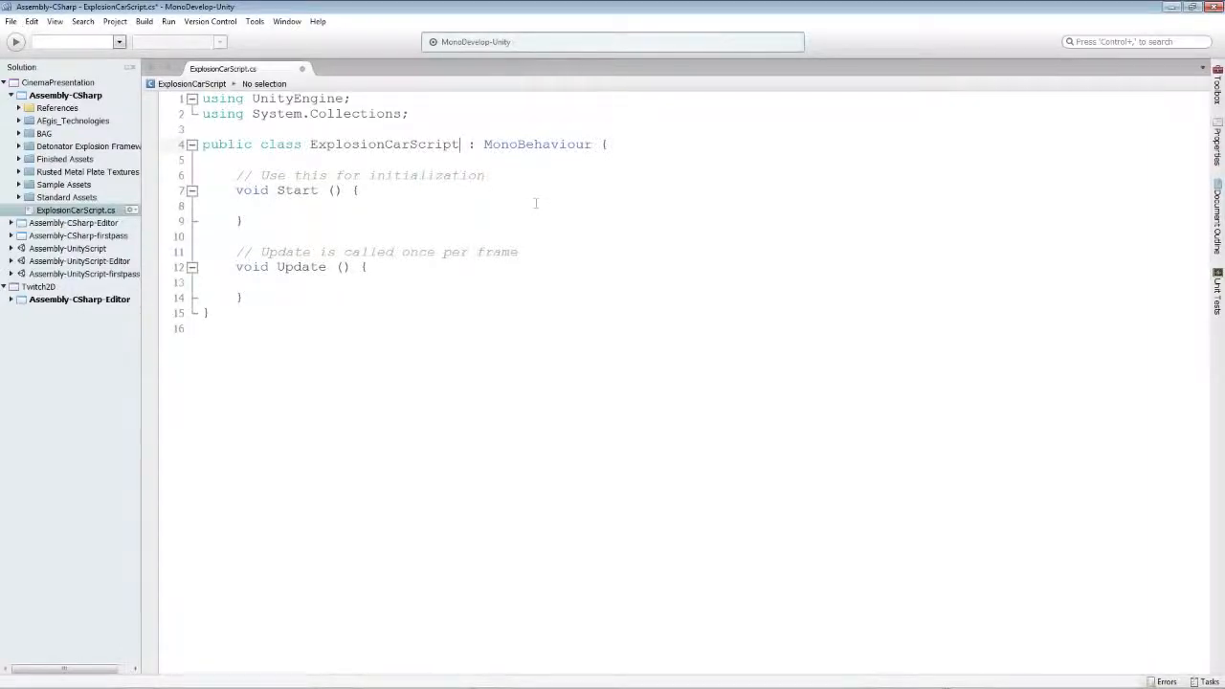
- Declare a public GameObject variable named explosion at the start of the class, above the Start method
click(600, 160)
key(Return)
key(Return)
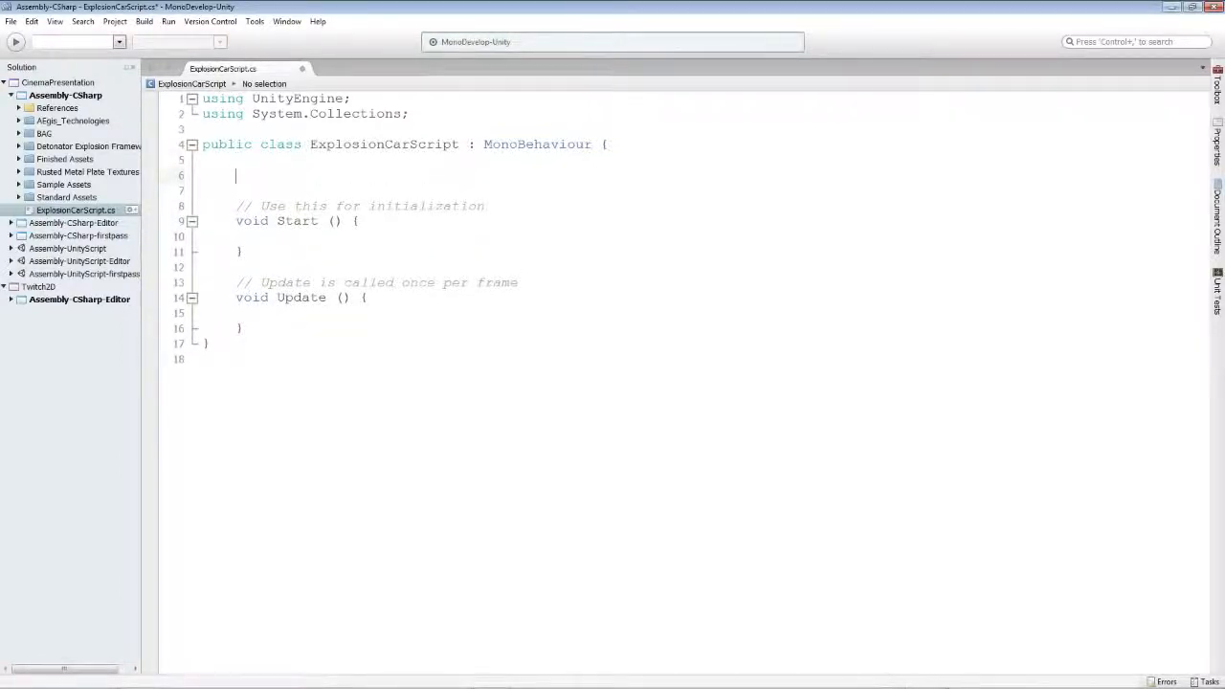
text(public )
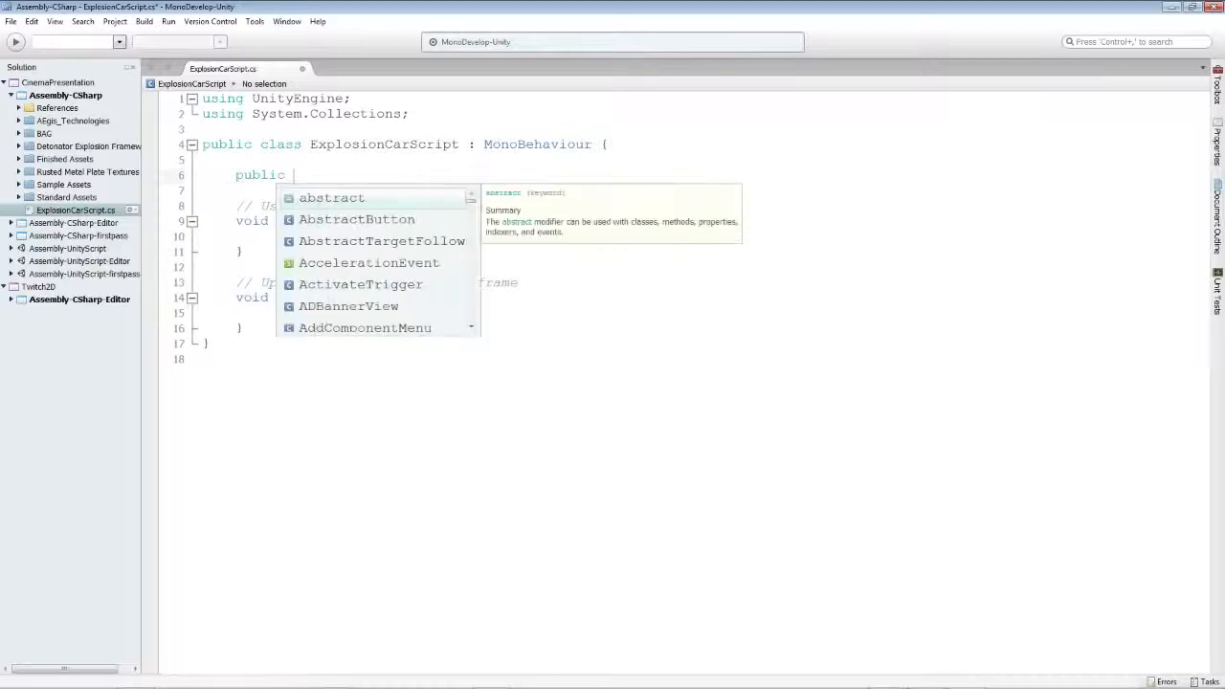
text(GameObject)
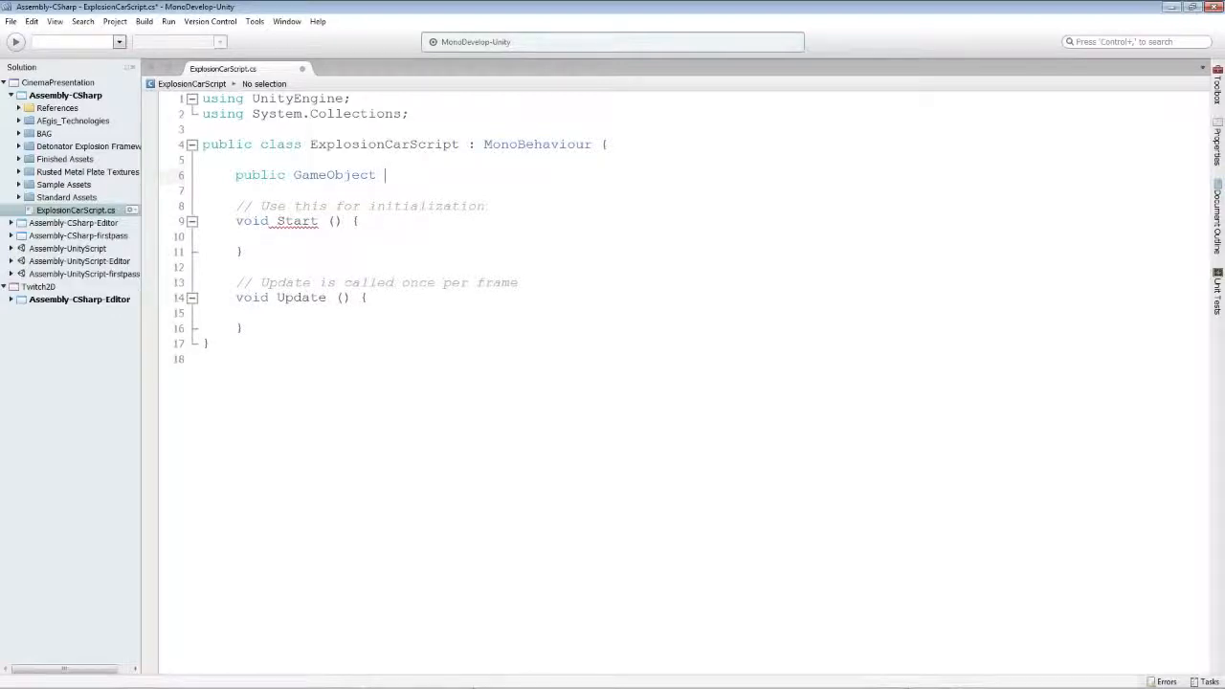
text( explosion;)
- Replace the Update method and its comment with an empty method declared as void Explode()
drag(247, 330, 196, 281)
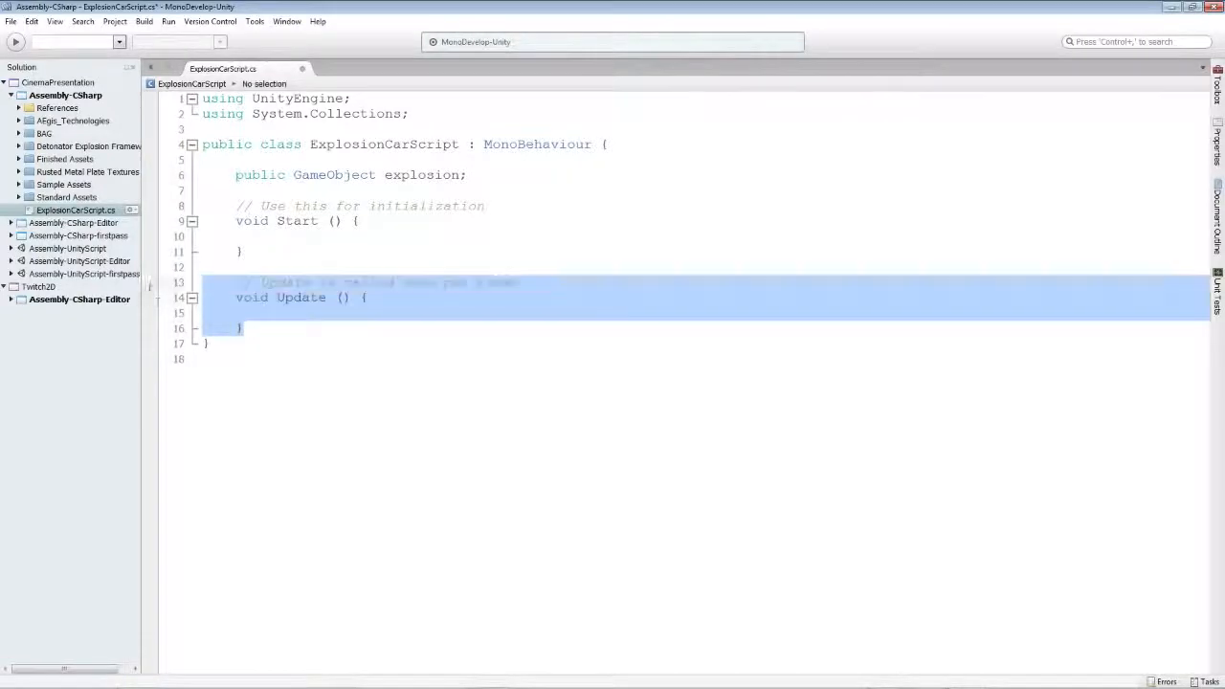
key(BackSpace)
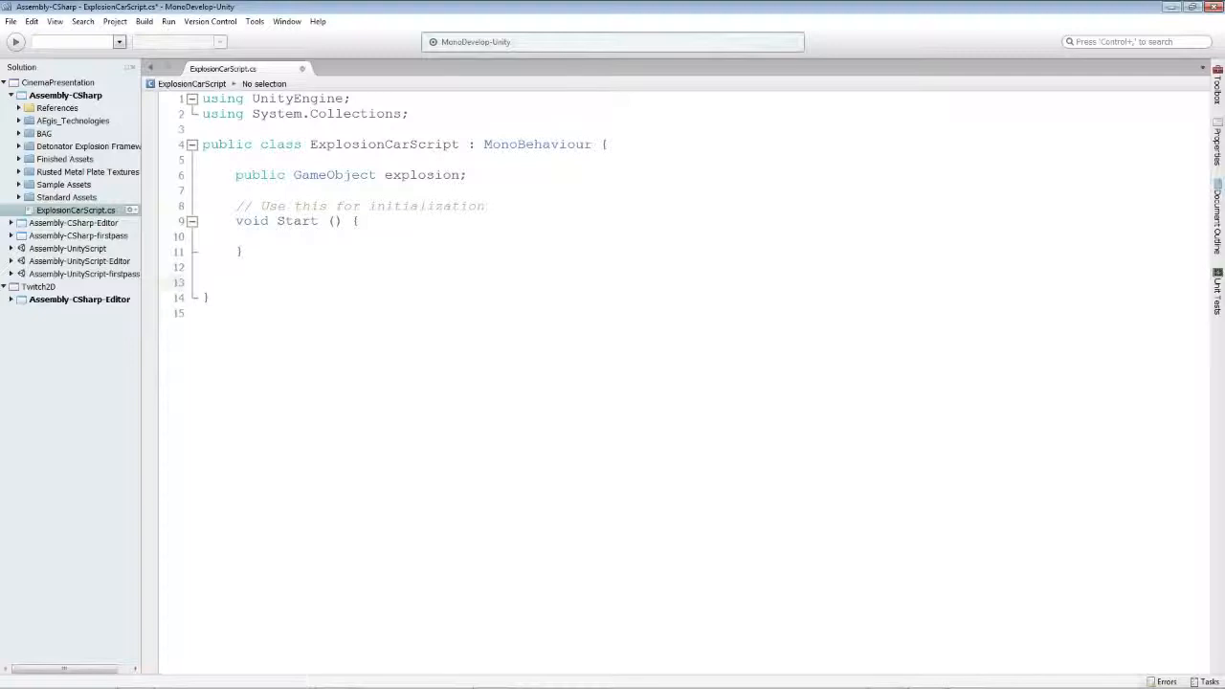
text(void Explode())
key(Return)
text({)
key(Return)
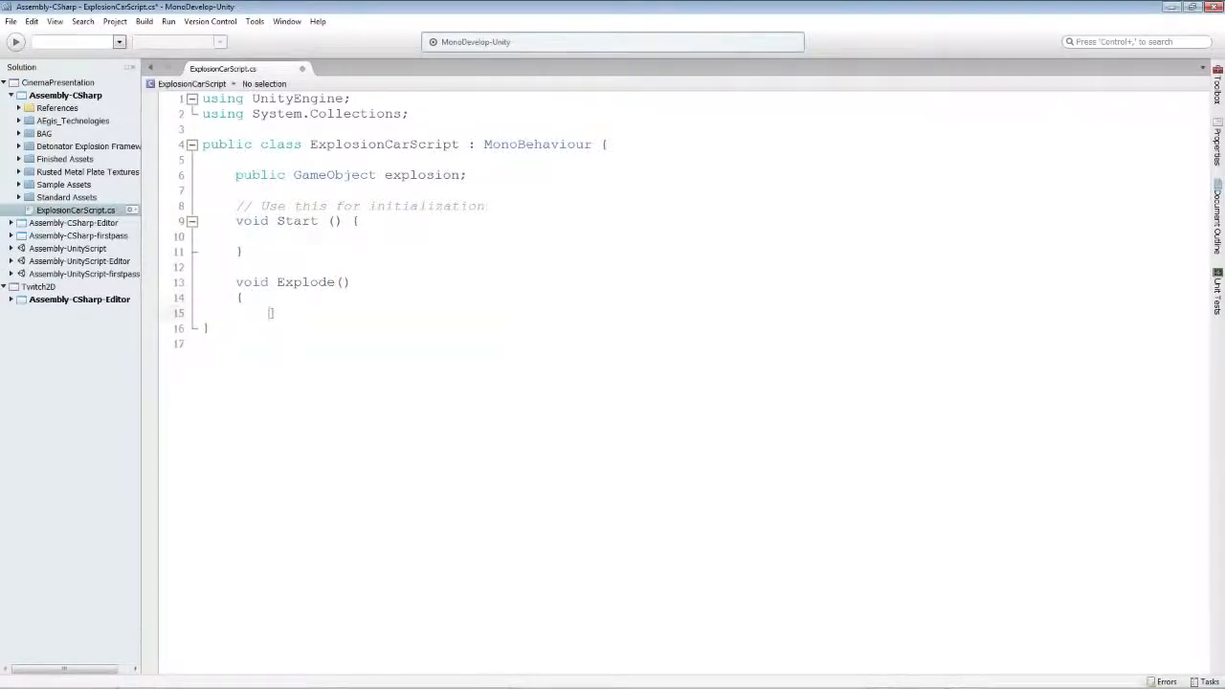
key(Return)
double_click(422, 176)
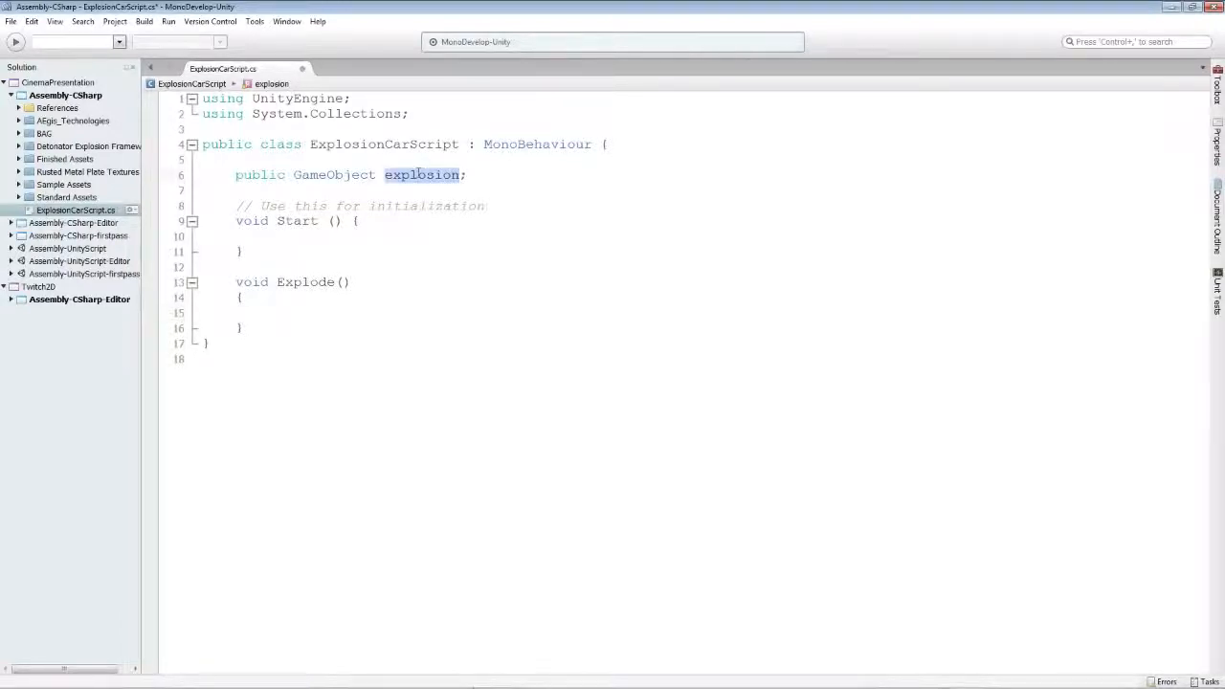
click(291, 308)
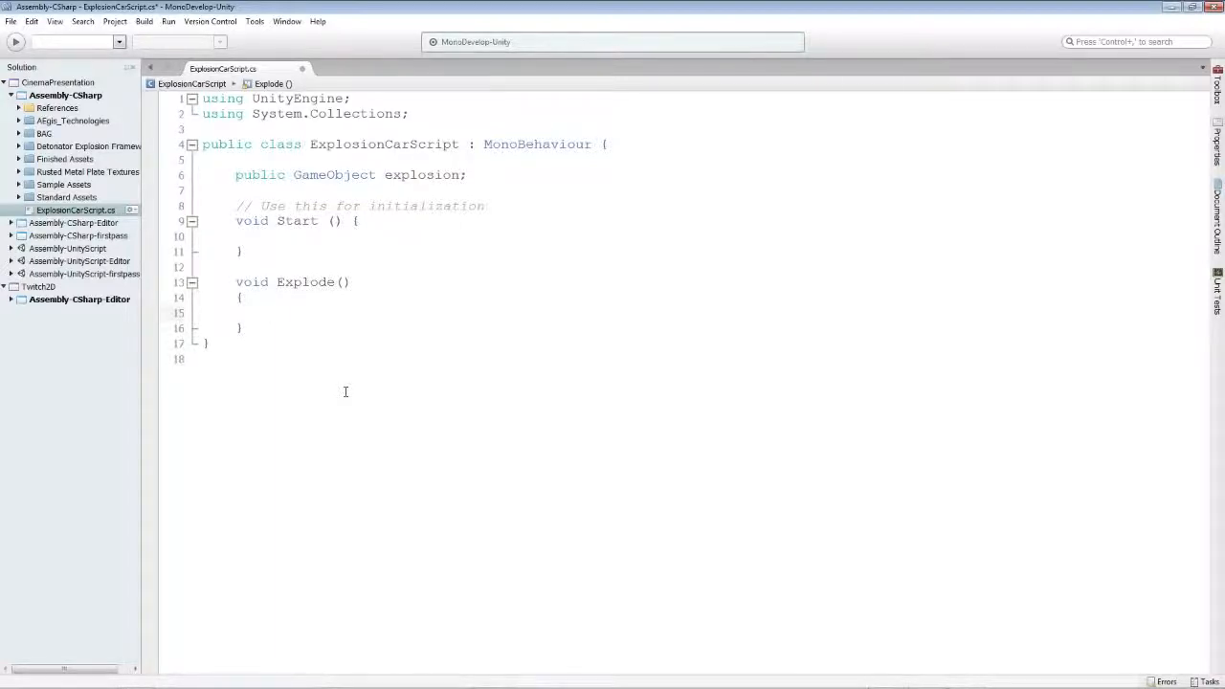
double_click(421, 174)
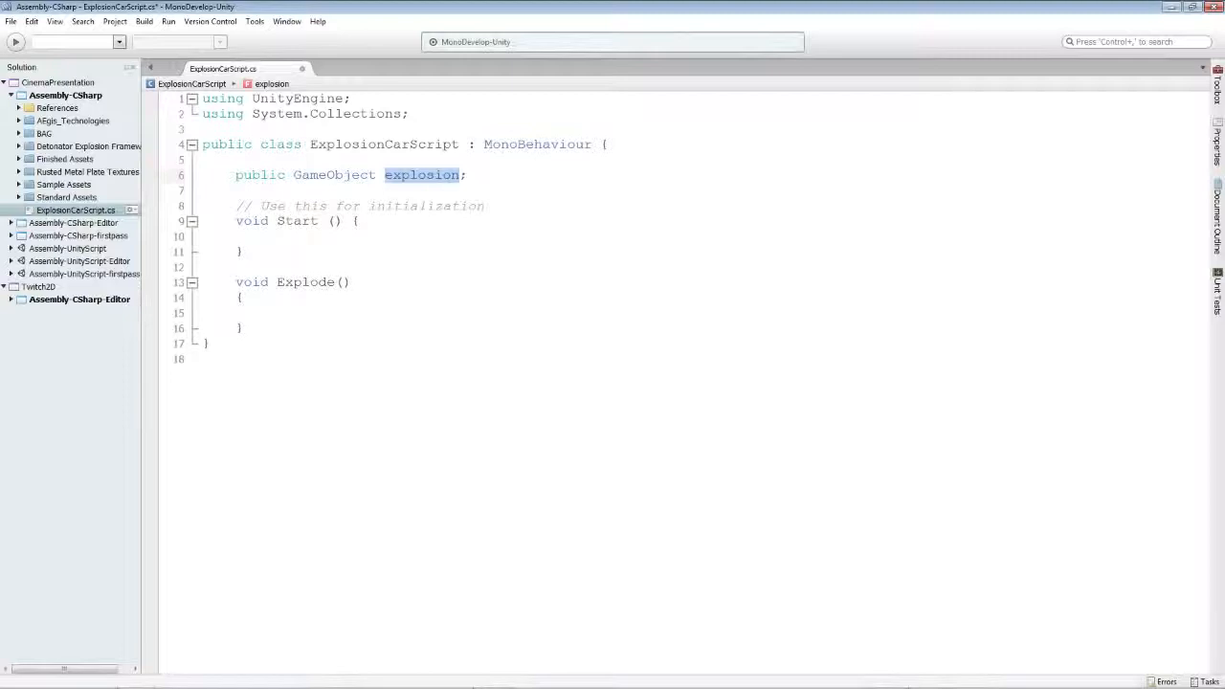
double_click(401, 145)
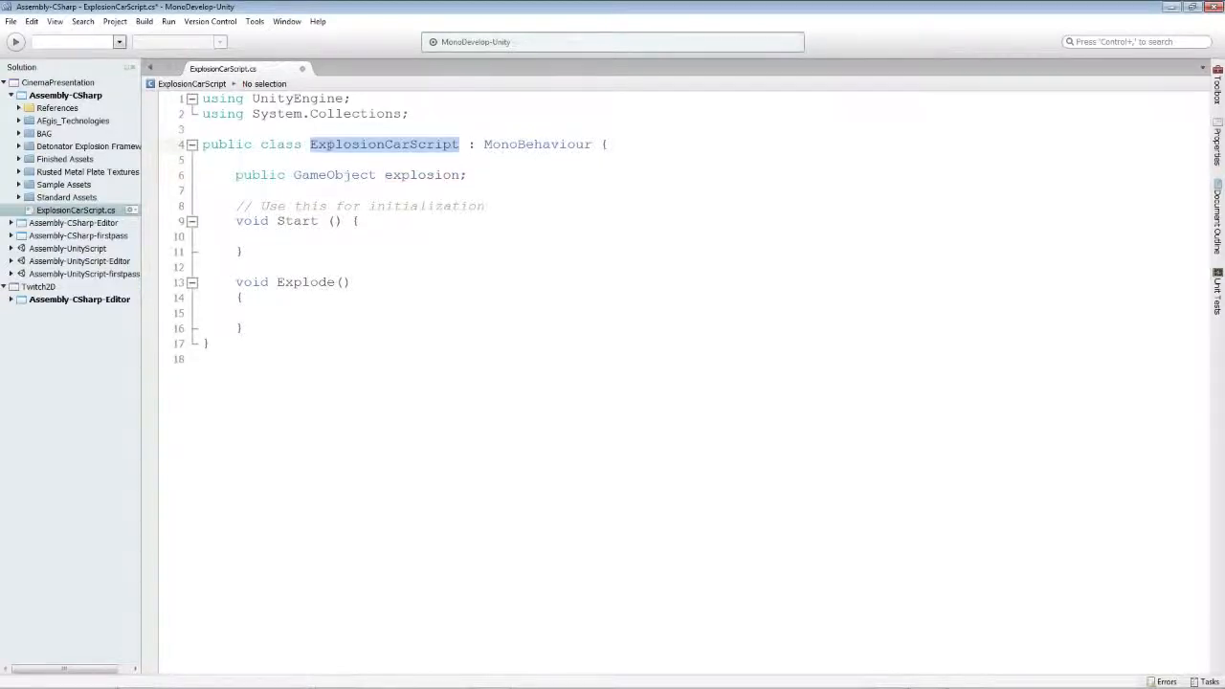
click(459, 145)
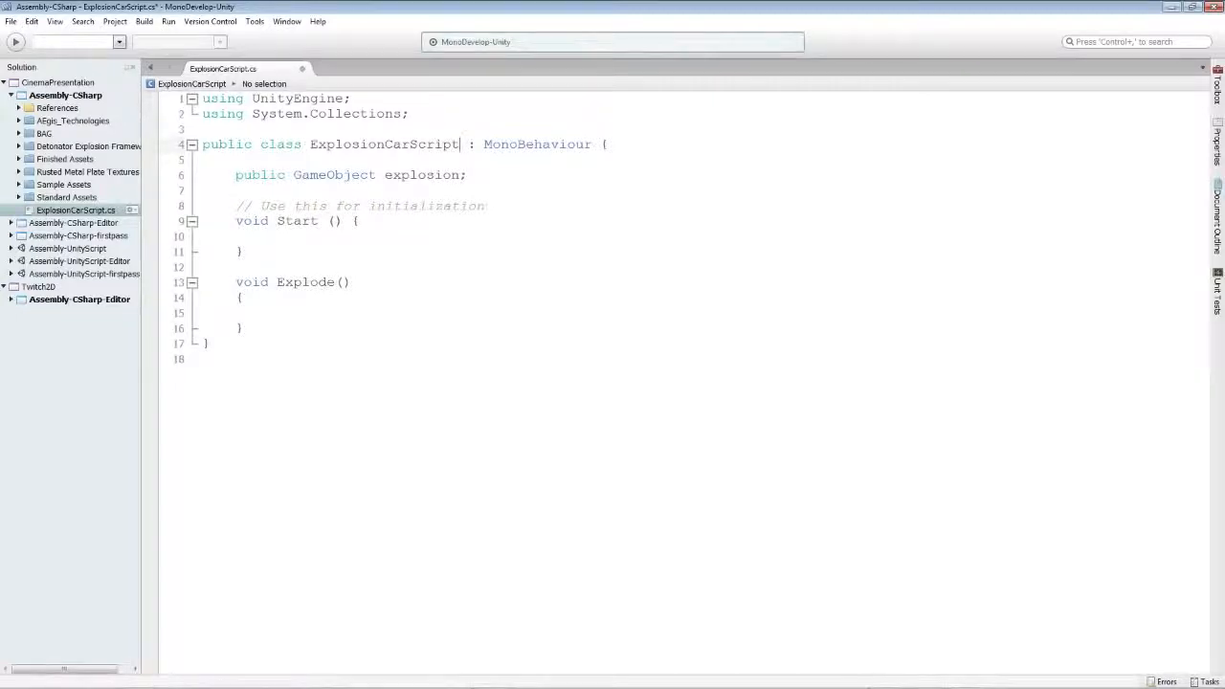
- Inside the Explode method, add the statement Instantiate(explosion, transform.position, Quaternion.identity); followed by a new line
click(301, 312)
text(Instantiate)
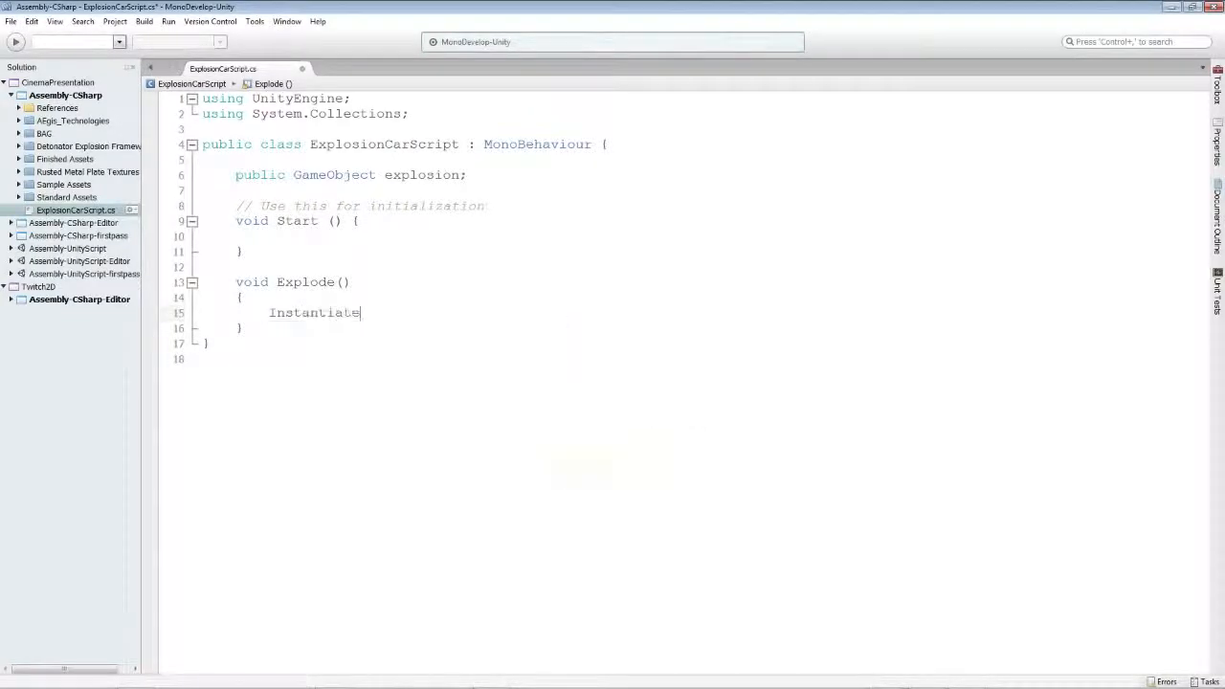
text((expo)
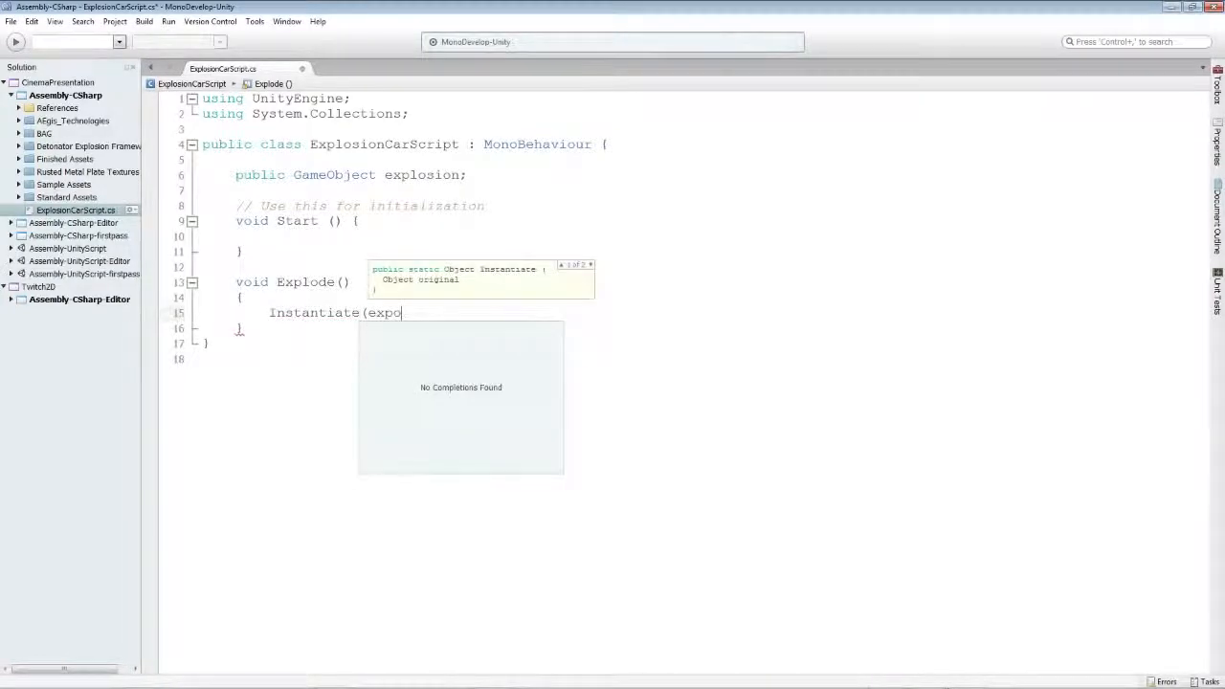
key(BackSpace)
text(losion,)
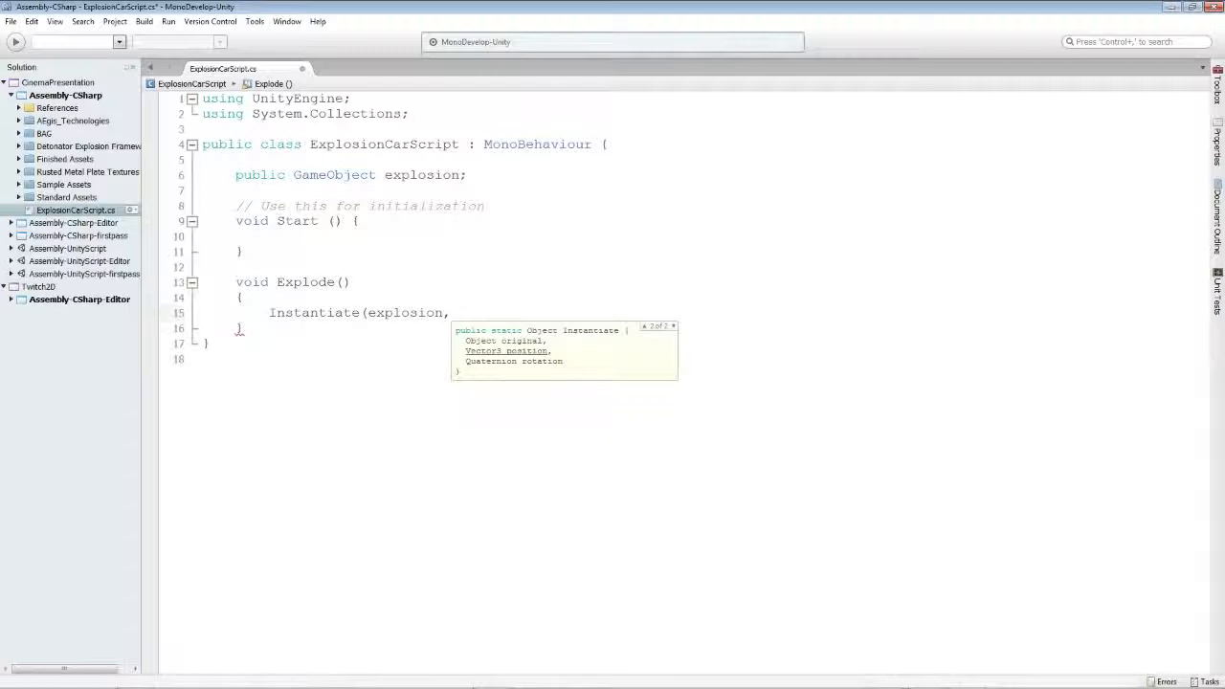
text( tran)
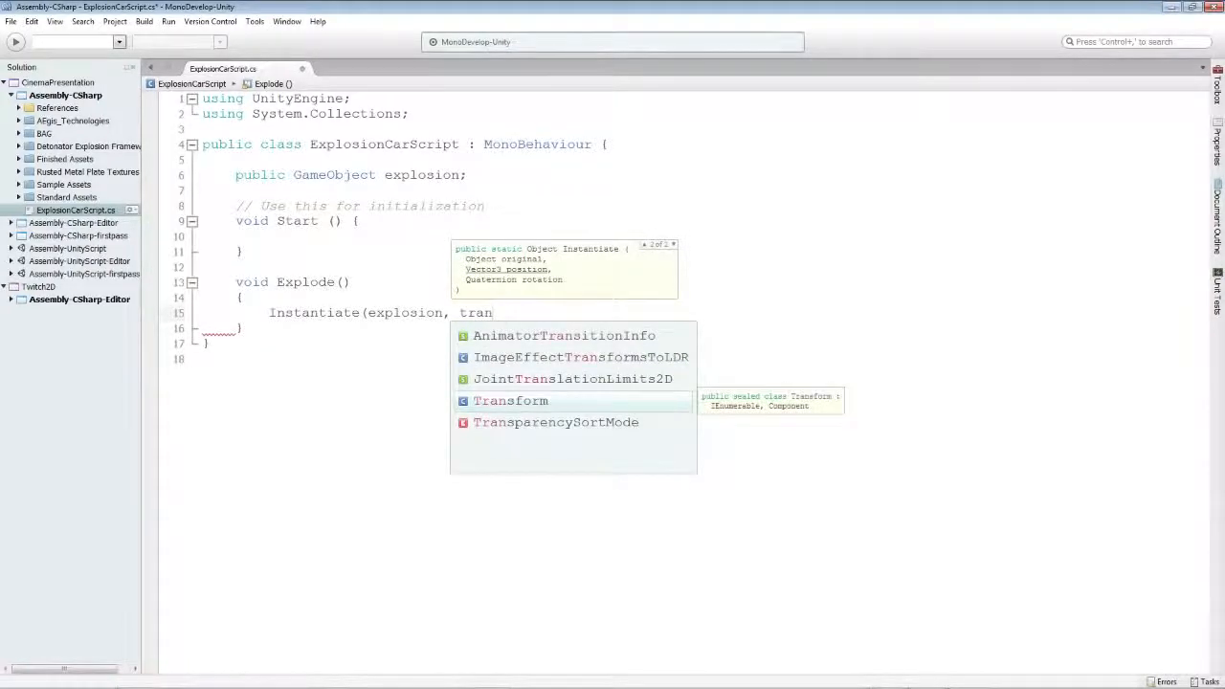
text(sform)
key(Escape)
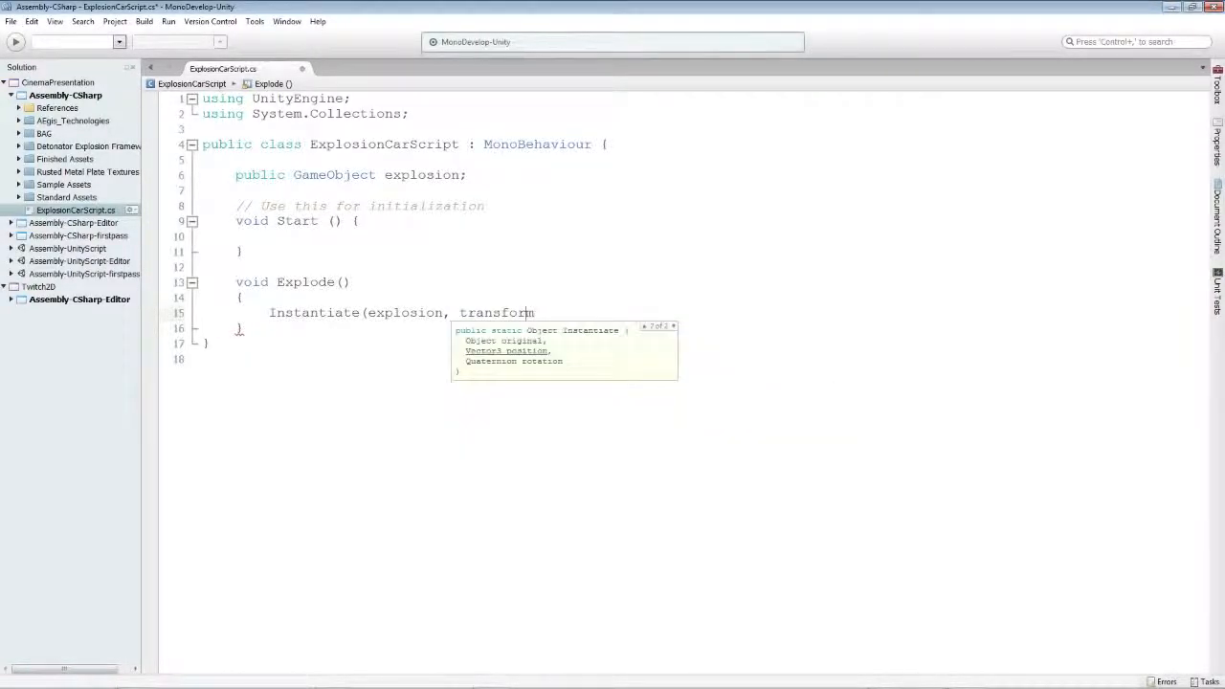
text(.position)
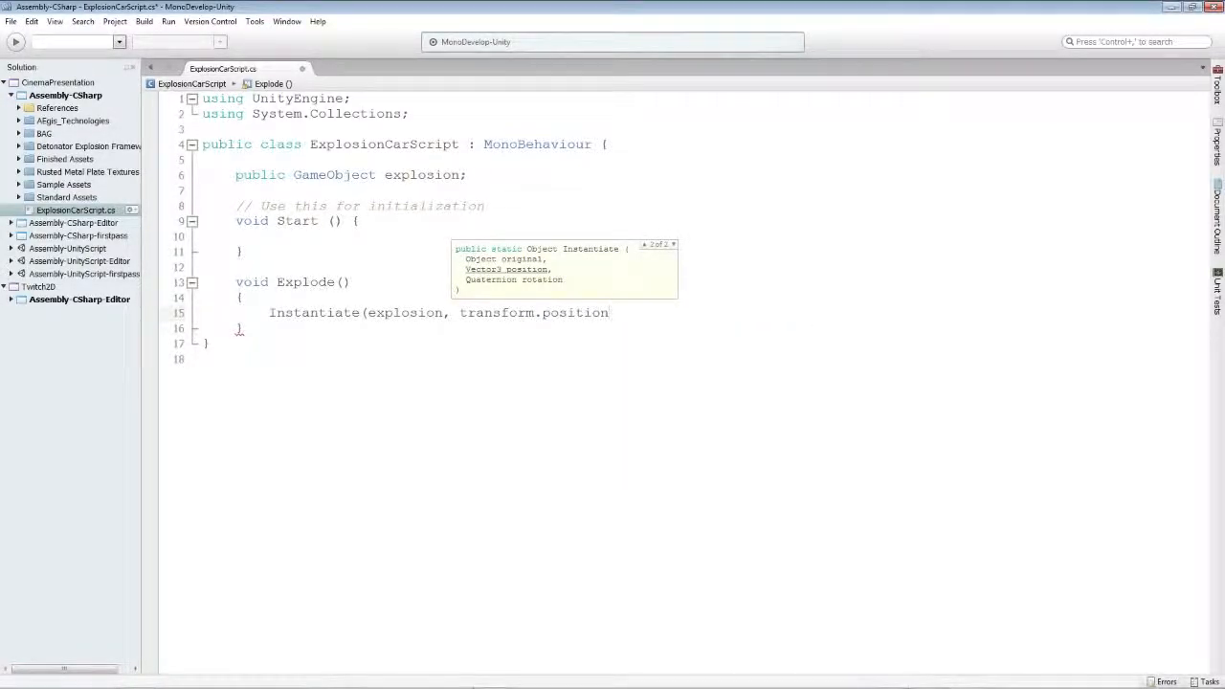
text(, Qua)
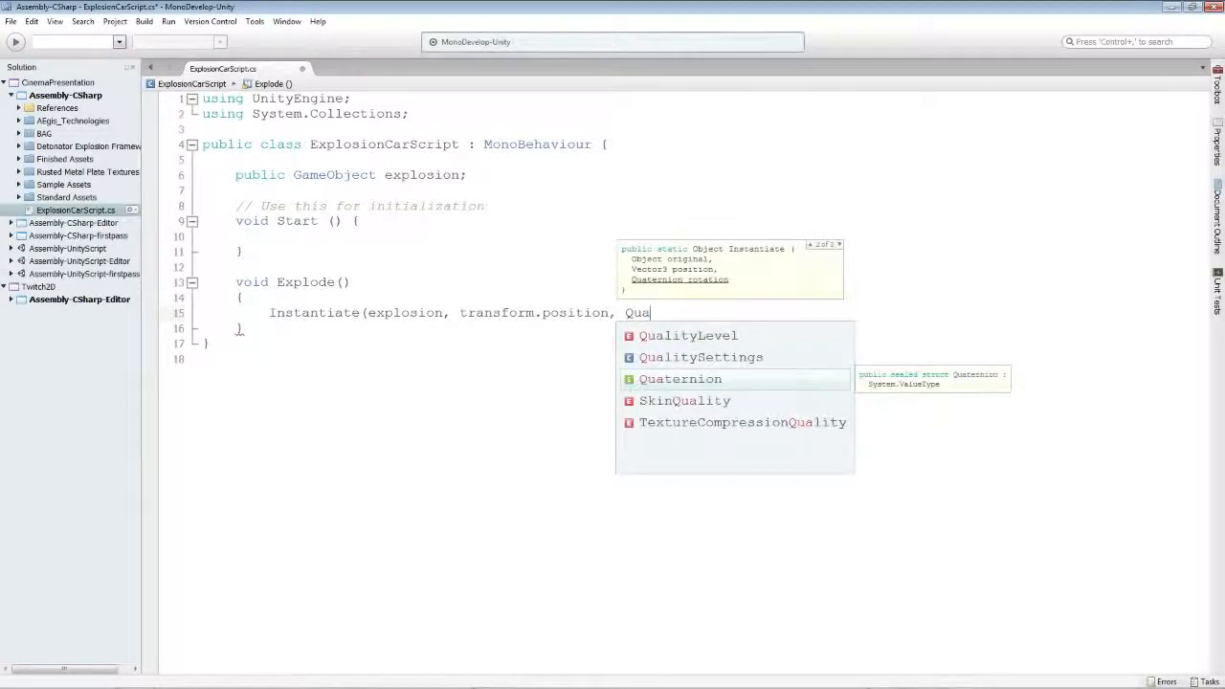
text(ternion.id)
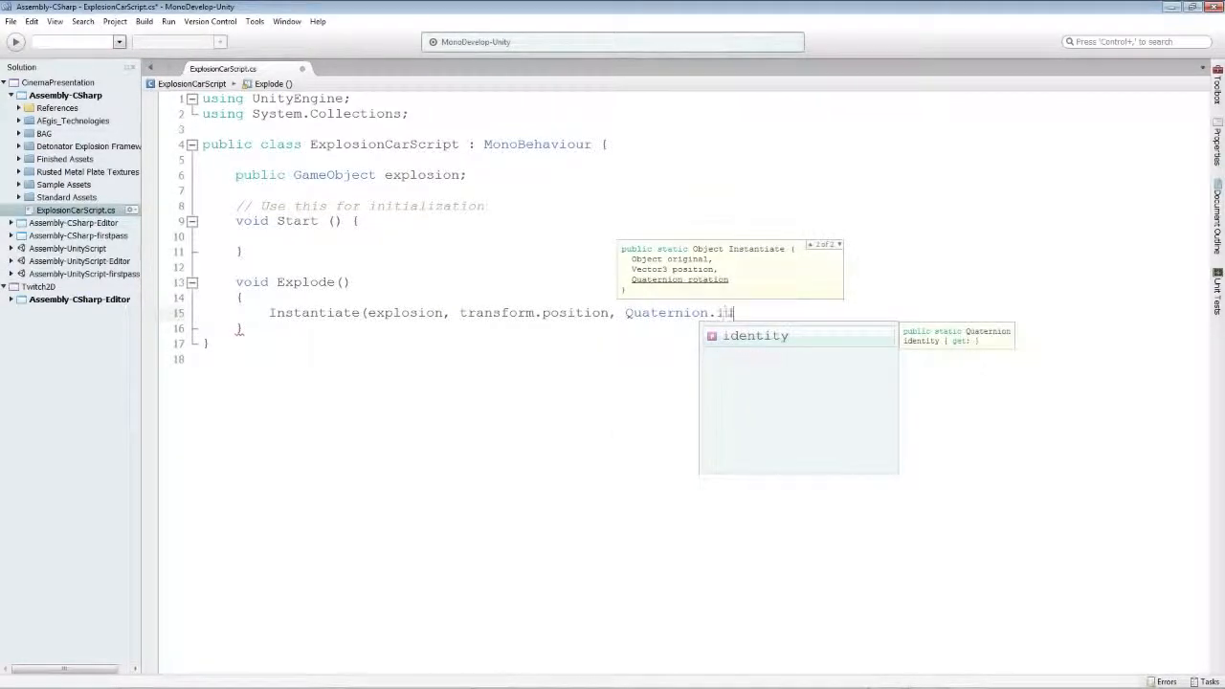
text(entity);)
key(Return)
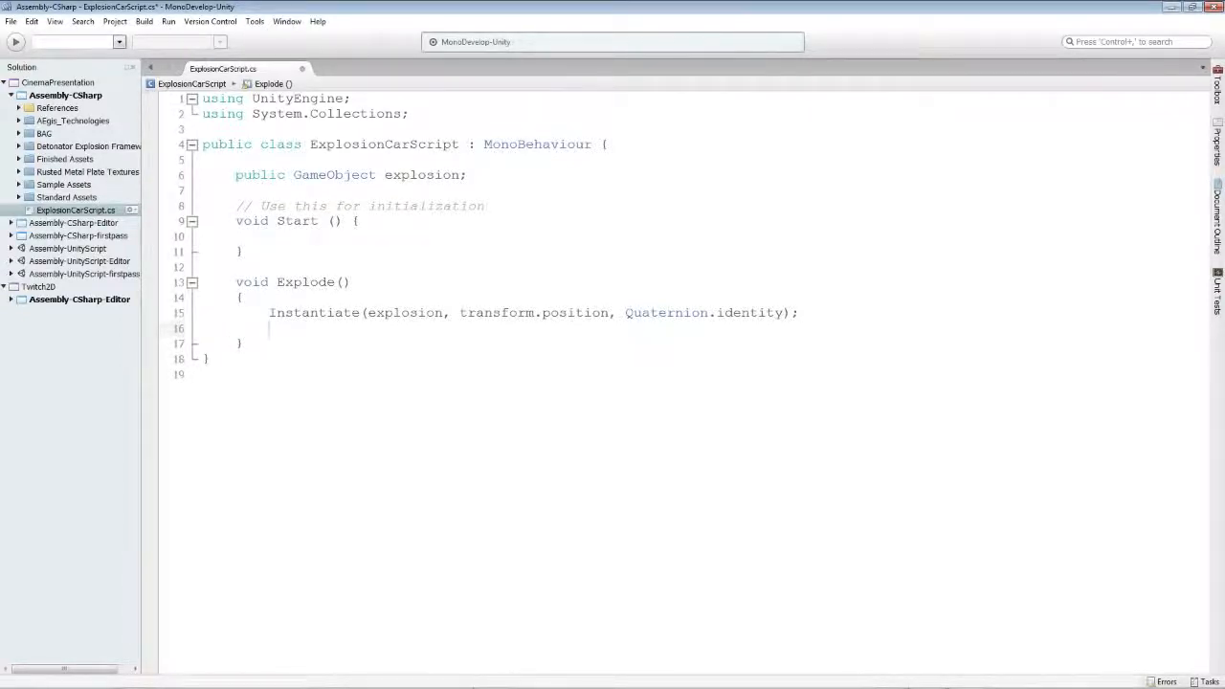
- Add the statement Destroy (this.gameObject); below the Instantiate line in the Explode method and save the script
text(Destroy ()
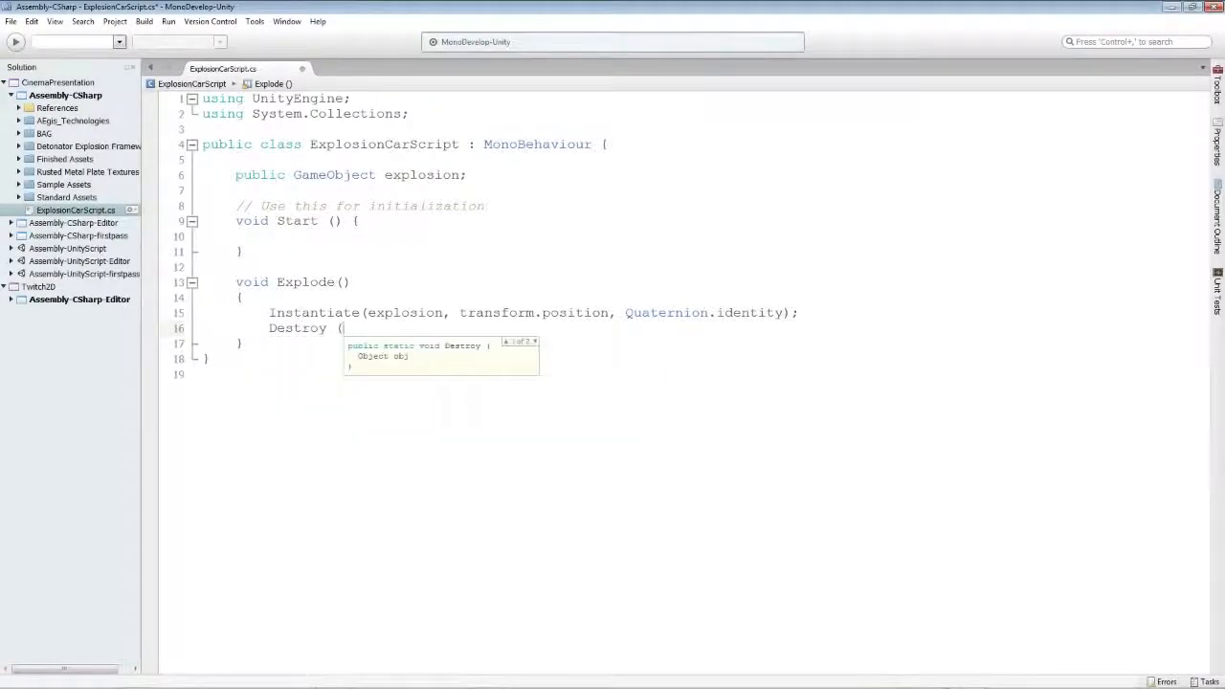
text(this.animation,)
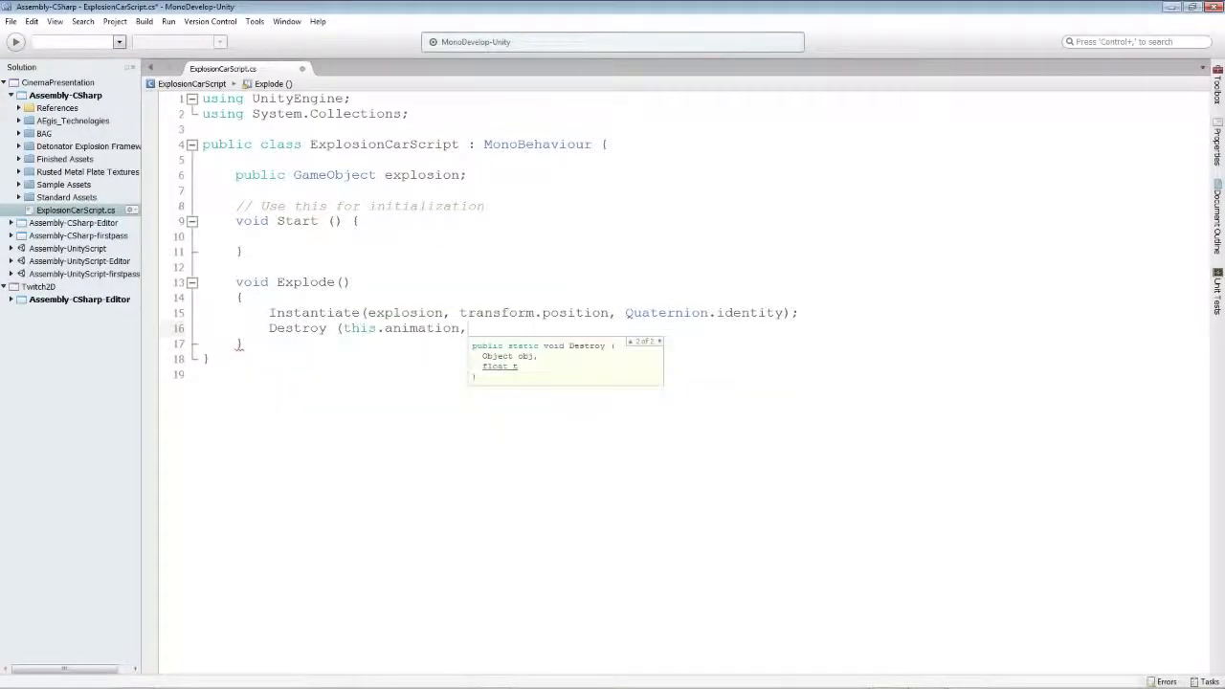
key(BackSpace)
key(BackSpace)
key(BackSpace)
key(BackSpace)
key(BackSpace)
key(BackSpace)
key(BackSpace)
key(BackSpace)
key(BackSpace)
key(BackSpace)
text(gam)
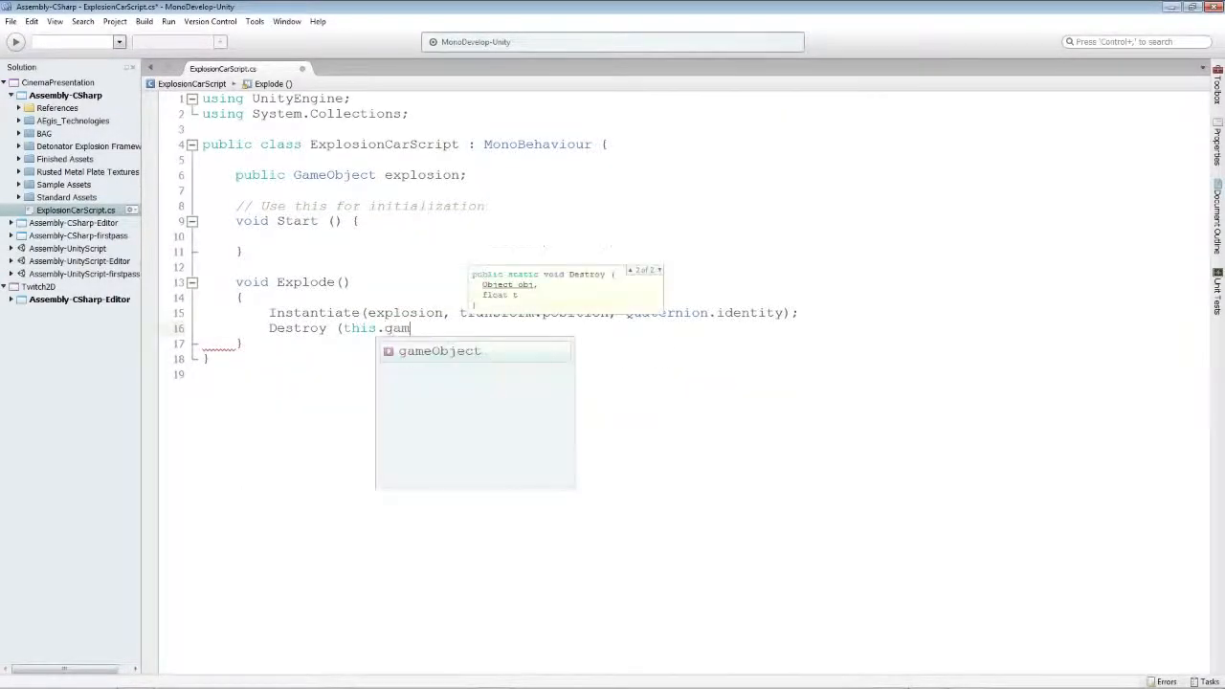
key(Return)
text();)
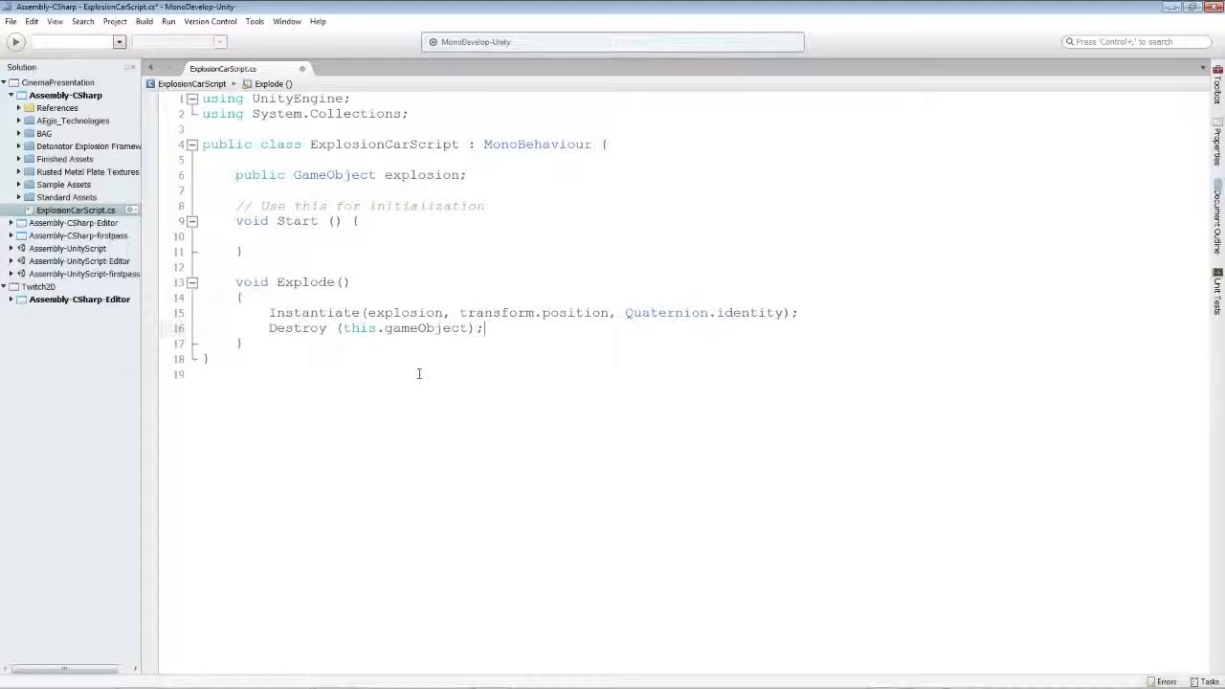
key(ctrl+s)
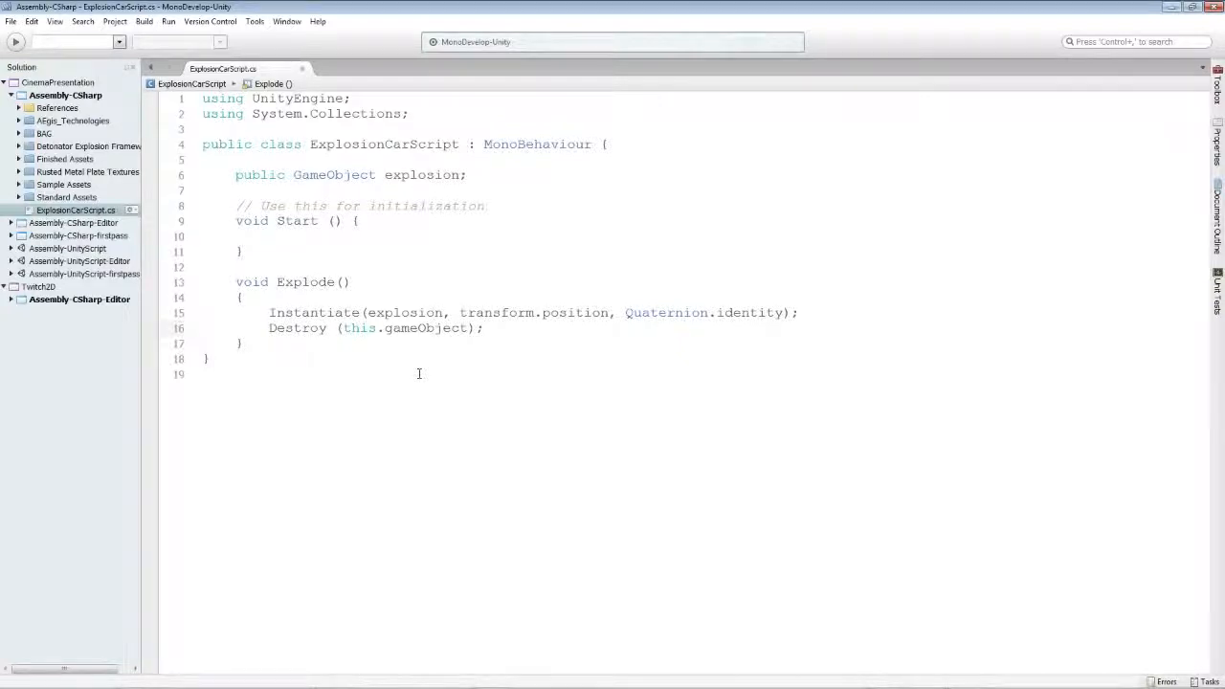
- Put the Start method's opening brace on its own line and place the cursor in the method body
click(306, 238)
drag(353, 218, 421, 224)
key(Left)
key(Return)
key(Down)
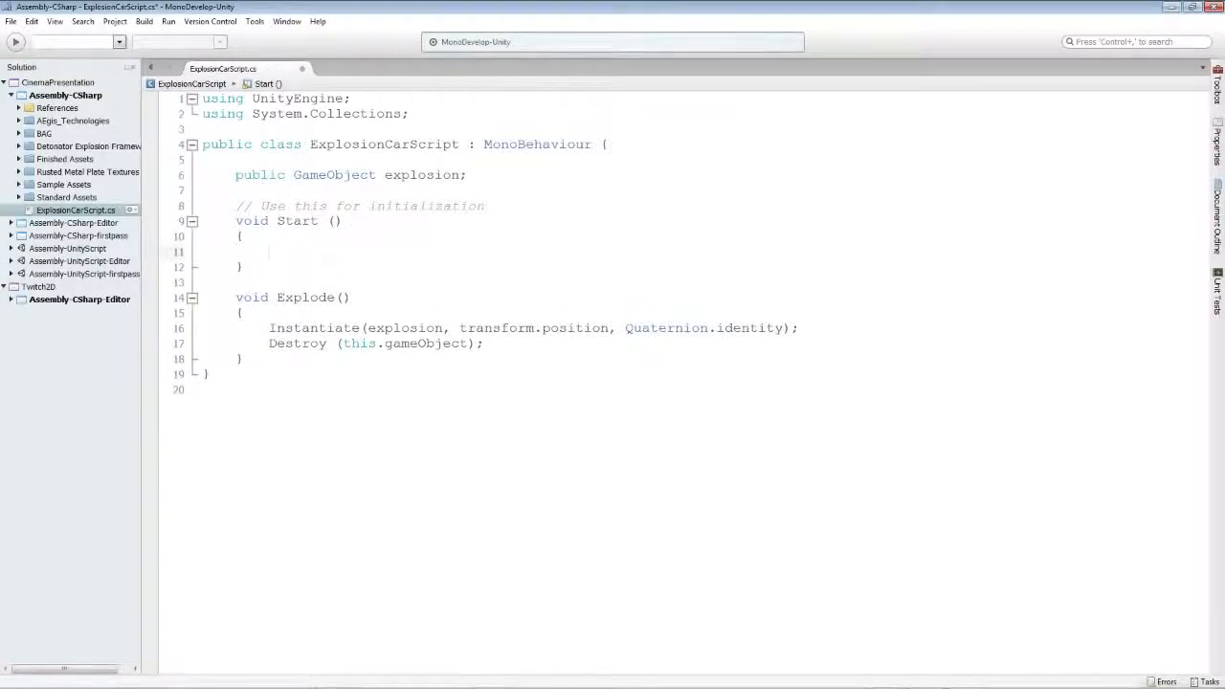
key(Tab)
- Add the statement Invoke ("Explode", 3f); to the body of the Start method and save the script
drag(234, 298, 247, 360)
click(235, 173)
drag(235, 173, 467, 175)
click(280, 253)
text(Invoke)
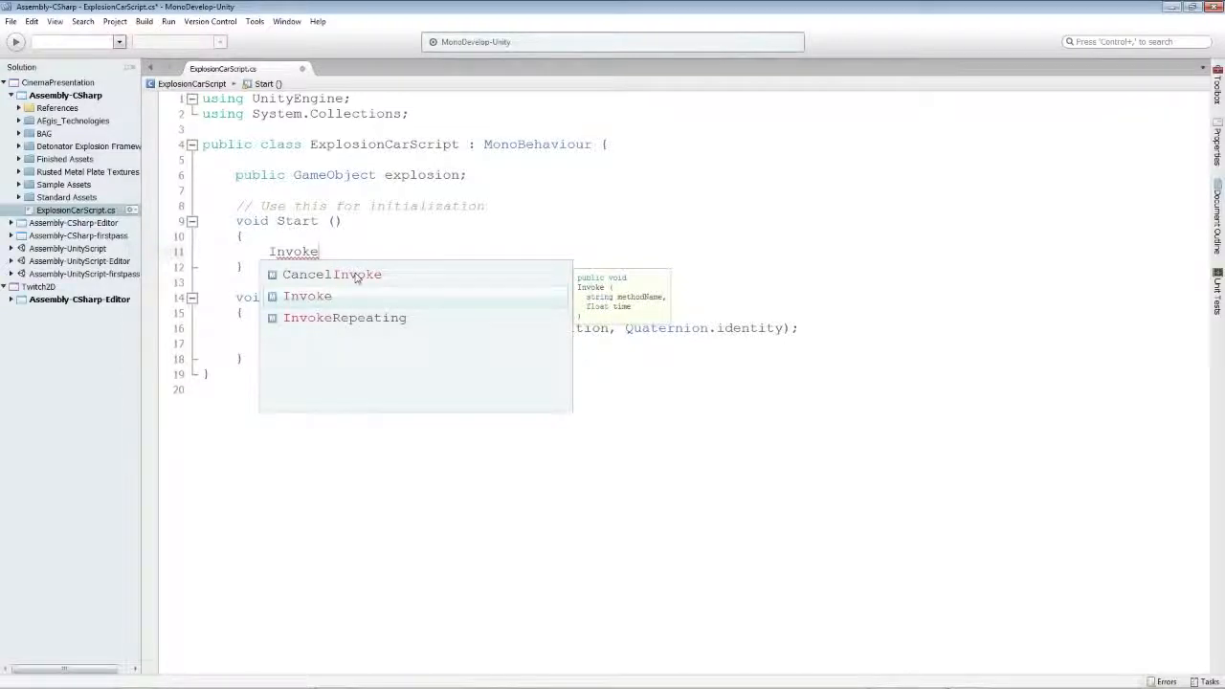
text( (")
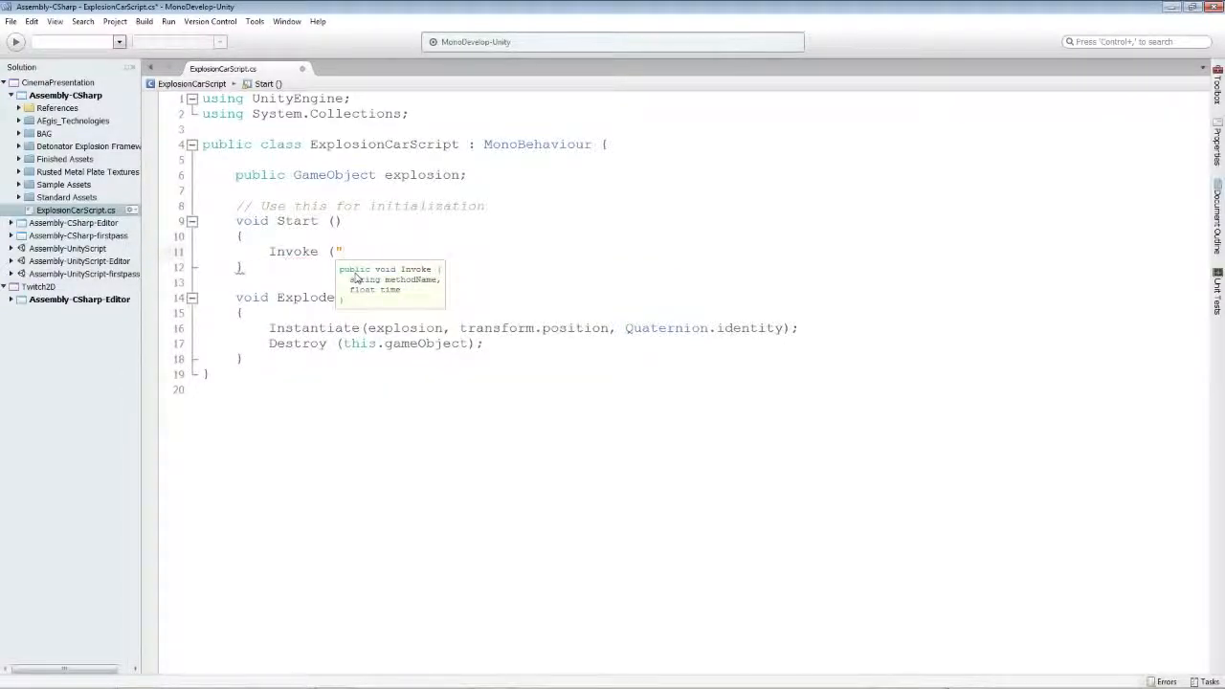
text(Explode)
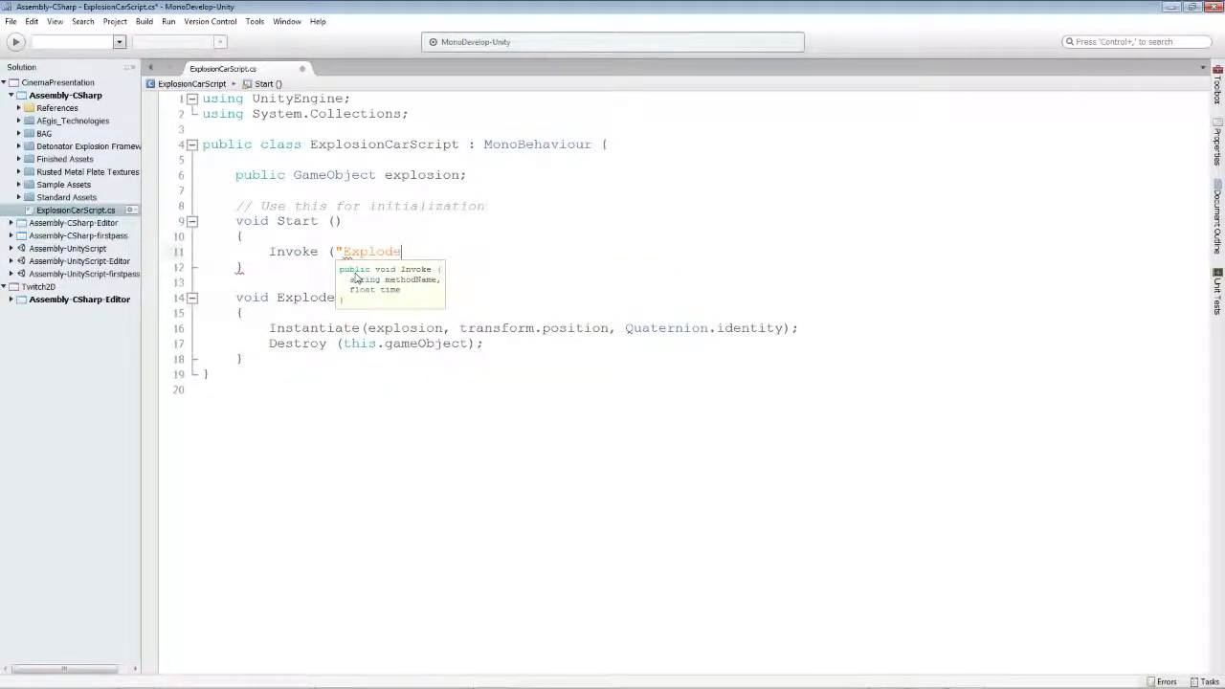
text(", )
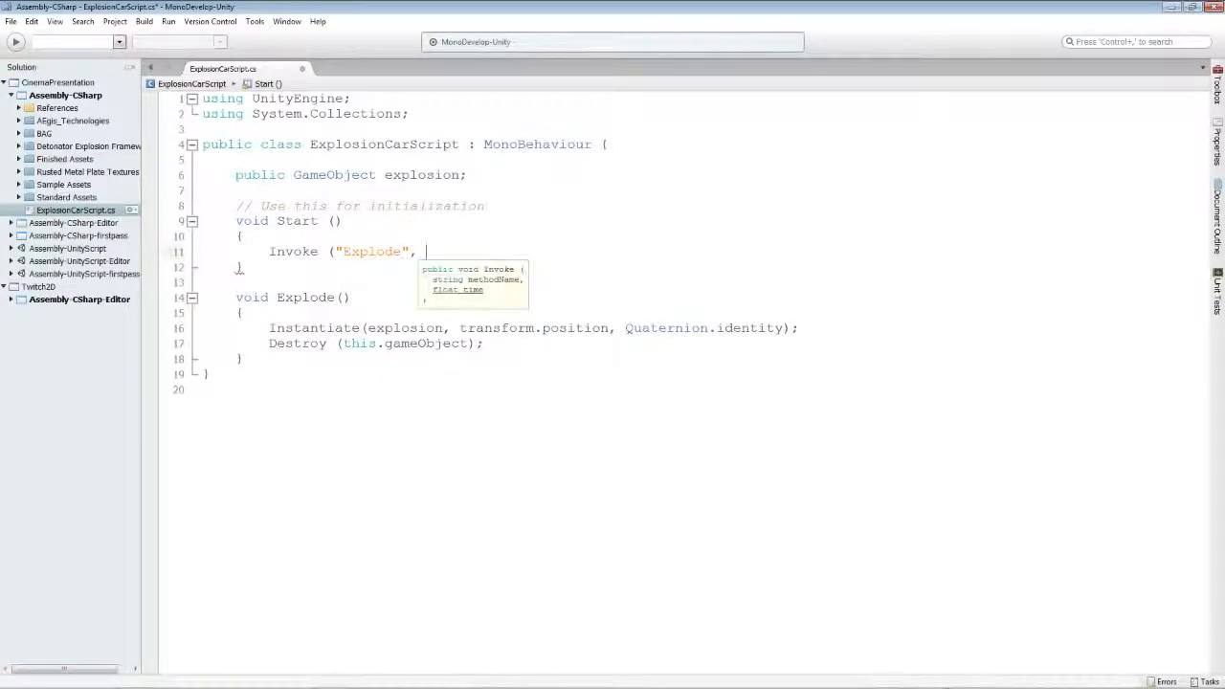
text(3f);)
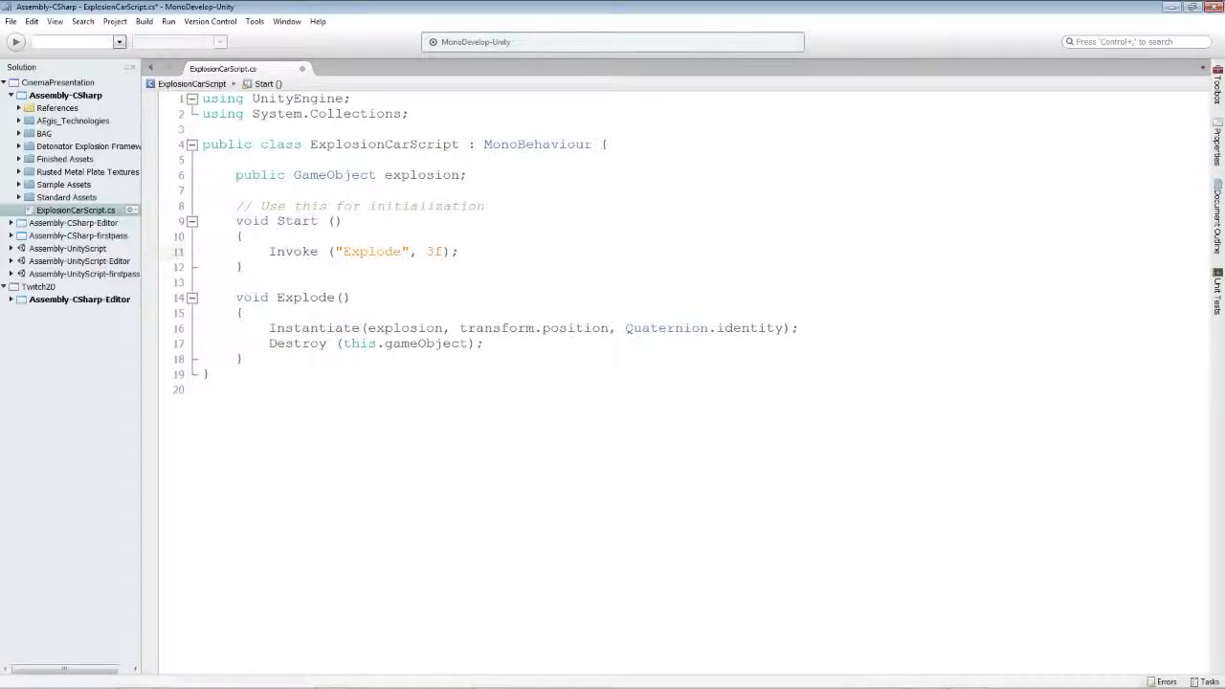
drag(278, 296, 351, 297)
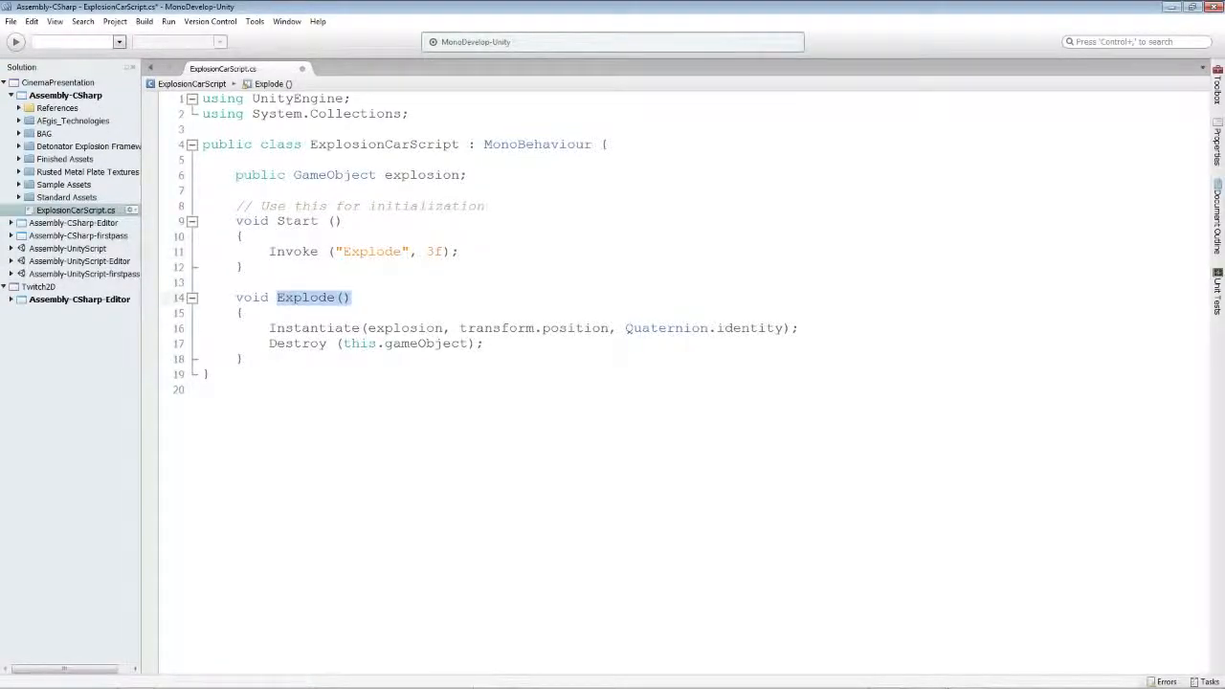
key(ctrl+s)
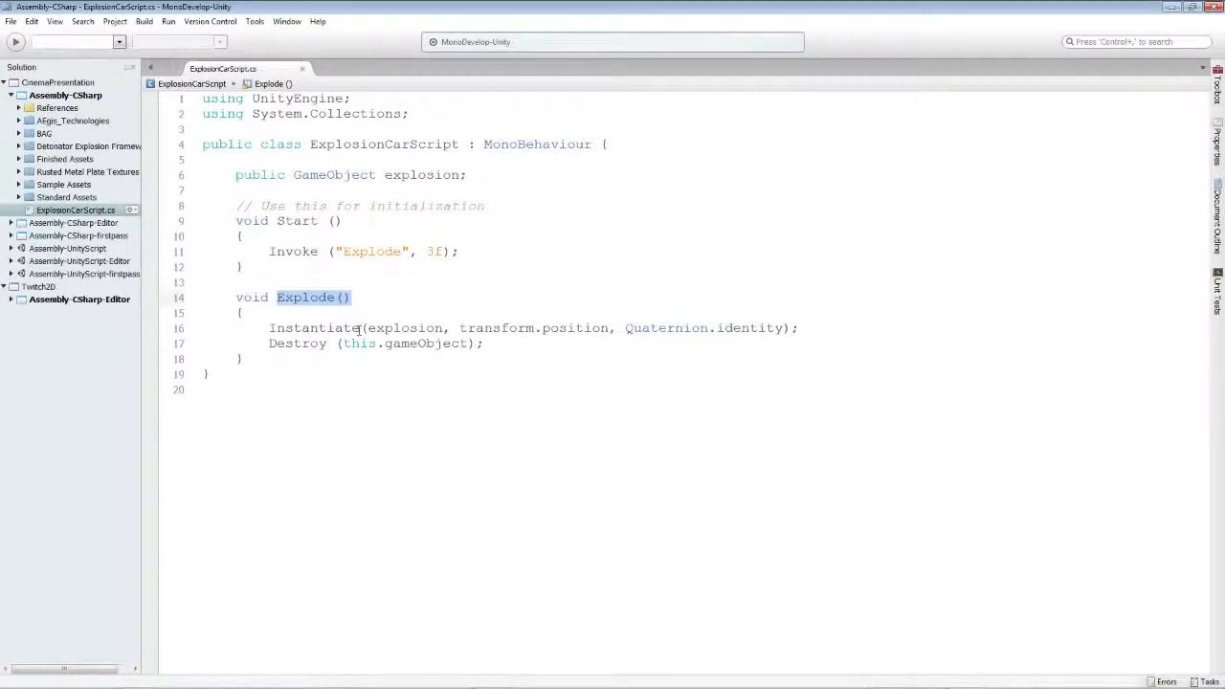
- Switch to Unity and attach the ExplosionCarScript asset to the skyCar object
click(333, 676)
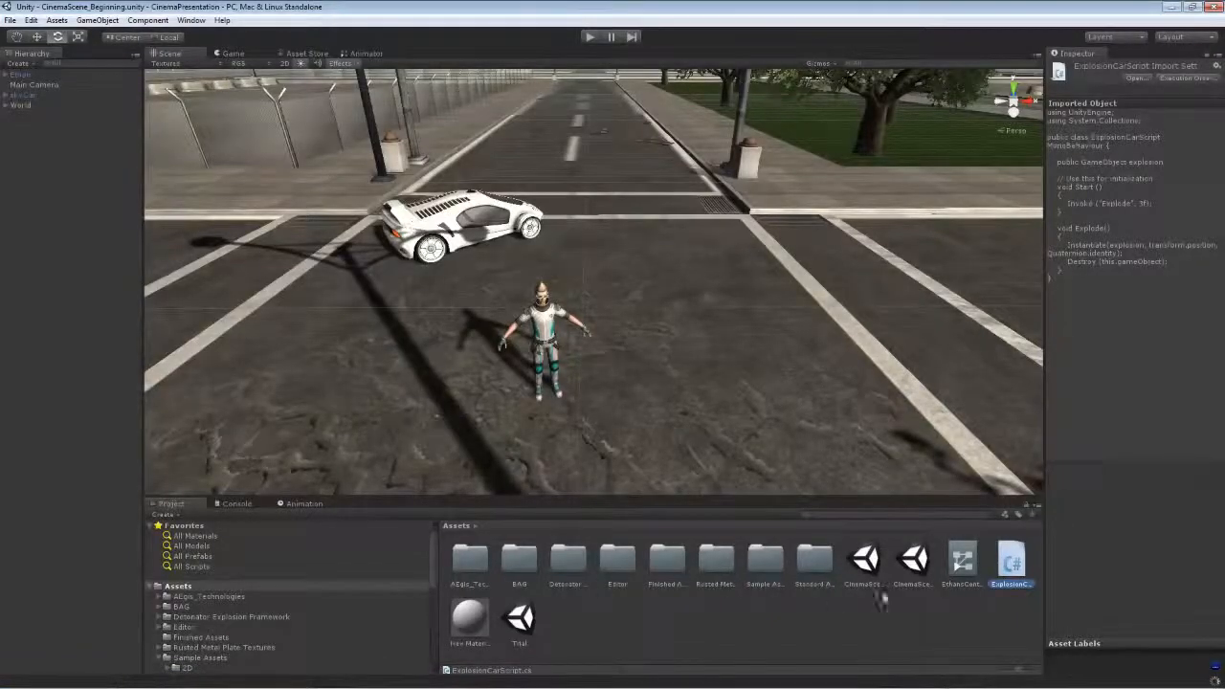
click(950, 628)
drag(1004, 564, 19, 99)
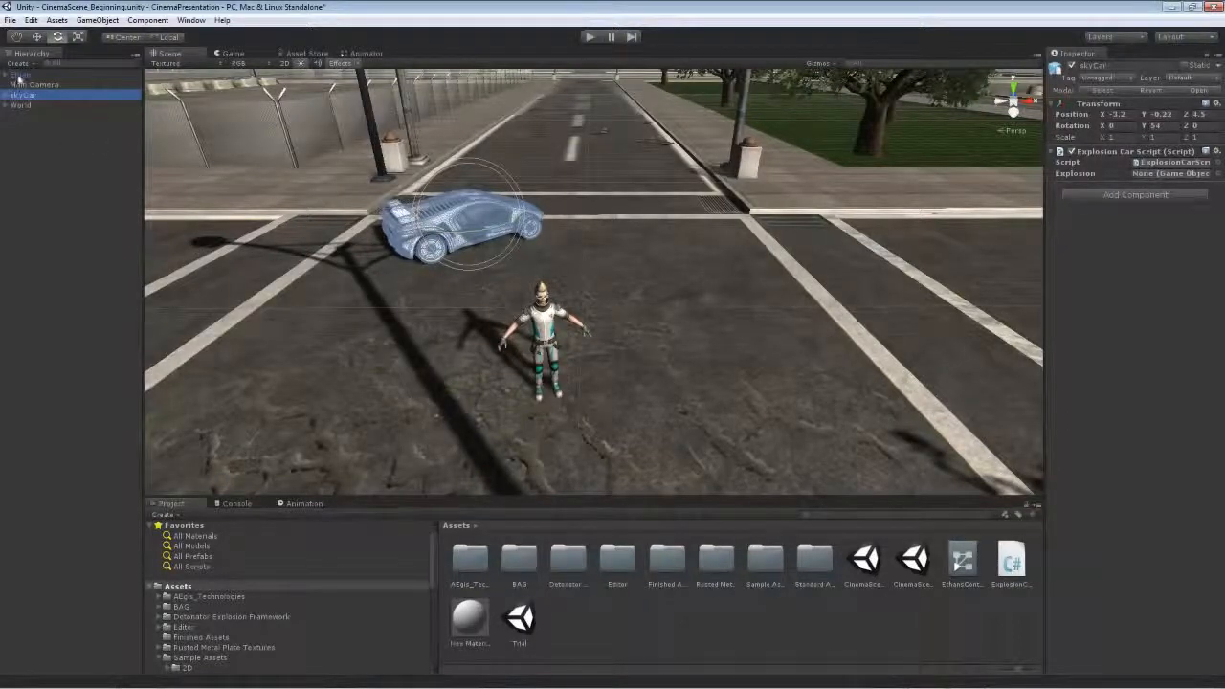
- Assign Ethan as skyCar's Explosion object, run the scene to test the script, and stop playback
drag(18, 79, 1158, 174)
click(590, 36)
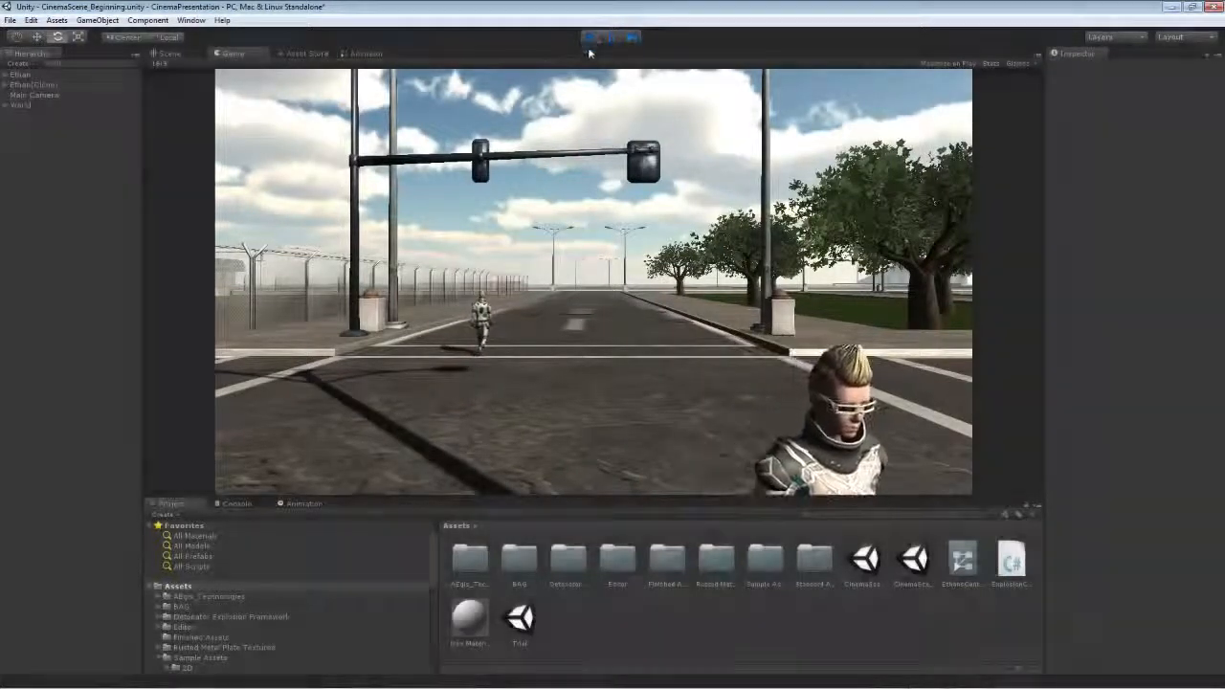
click(590, 38)
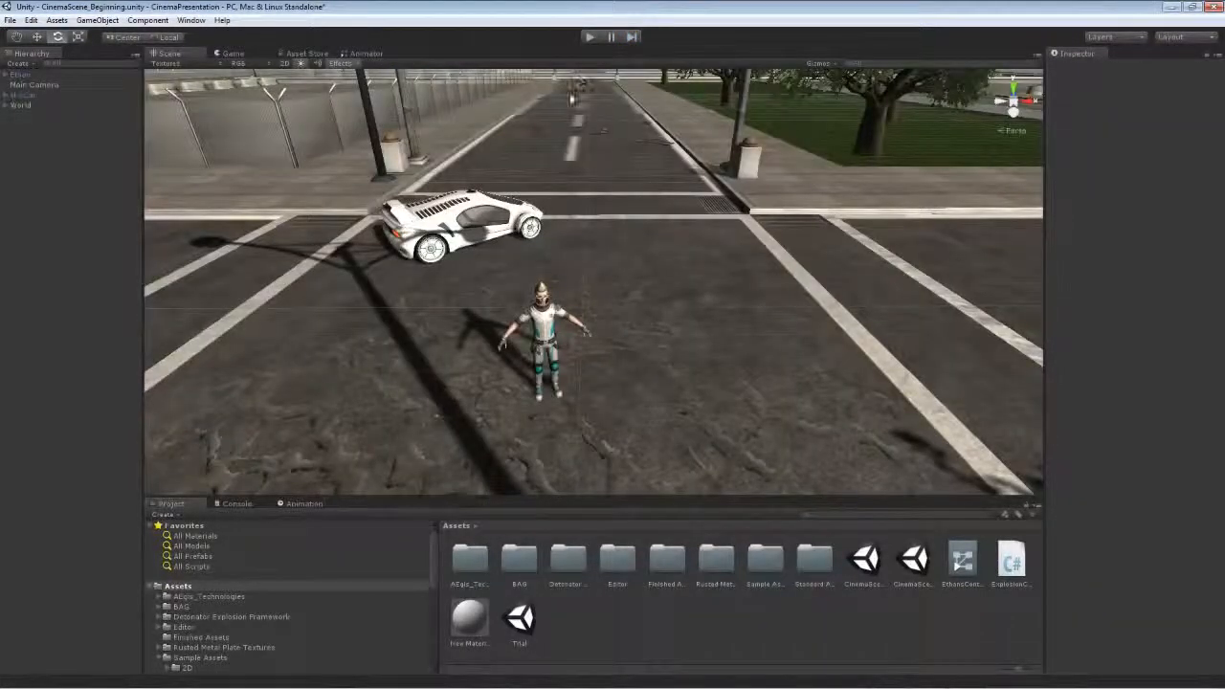
- Open the Prefab Examples folder inside the Detonator Explosion Framework assets
click(201, 617)
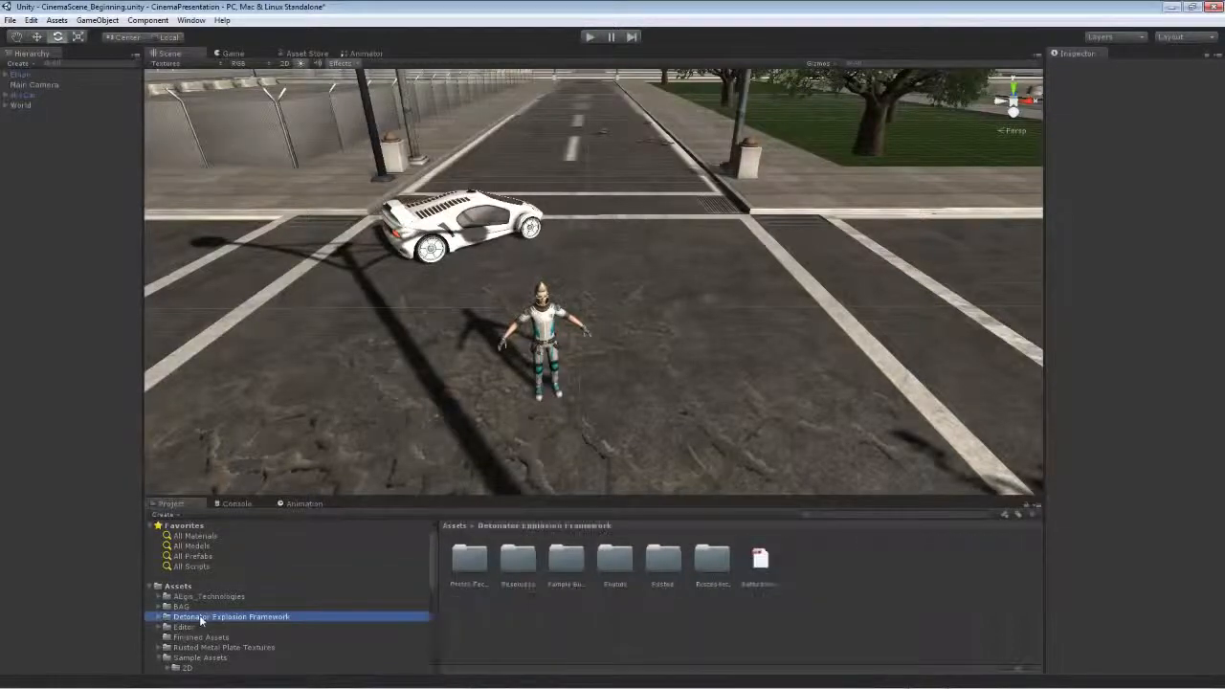
click(167, 617)
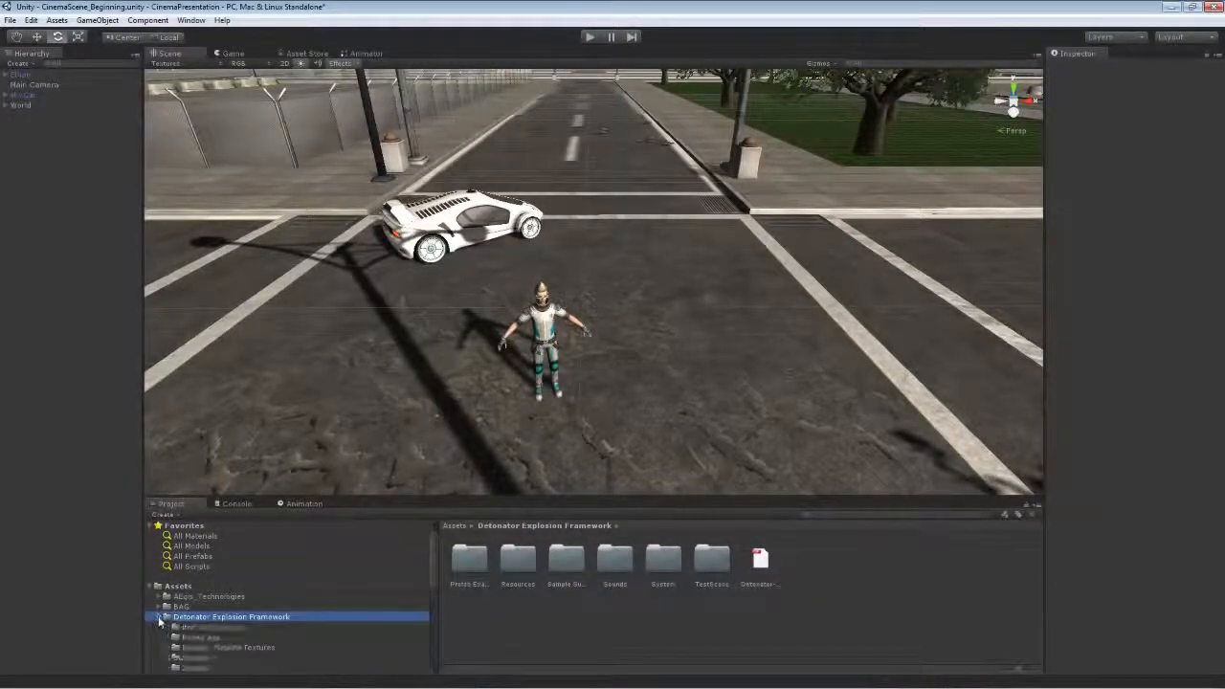
click(196, 628)
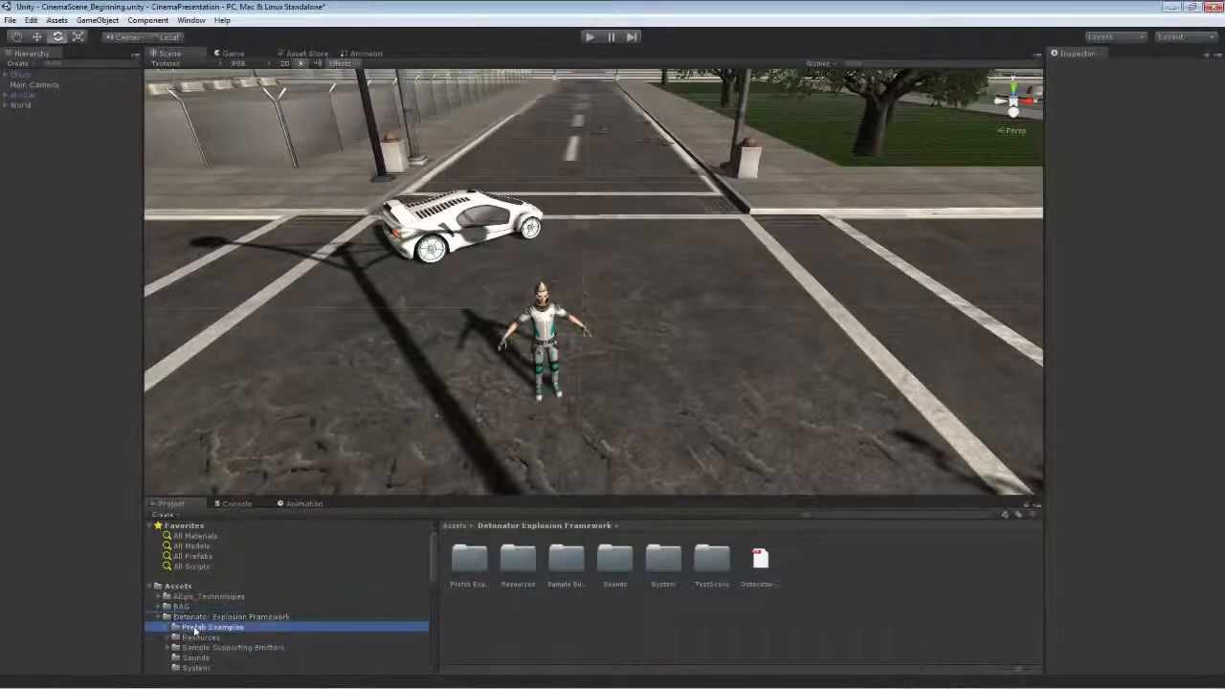
- Compare the settings of the Detonator explosion prefabs in the Prefab Examples folder
click(23, 95)
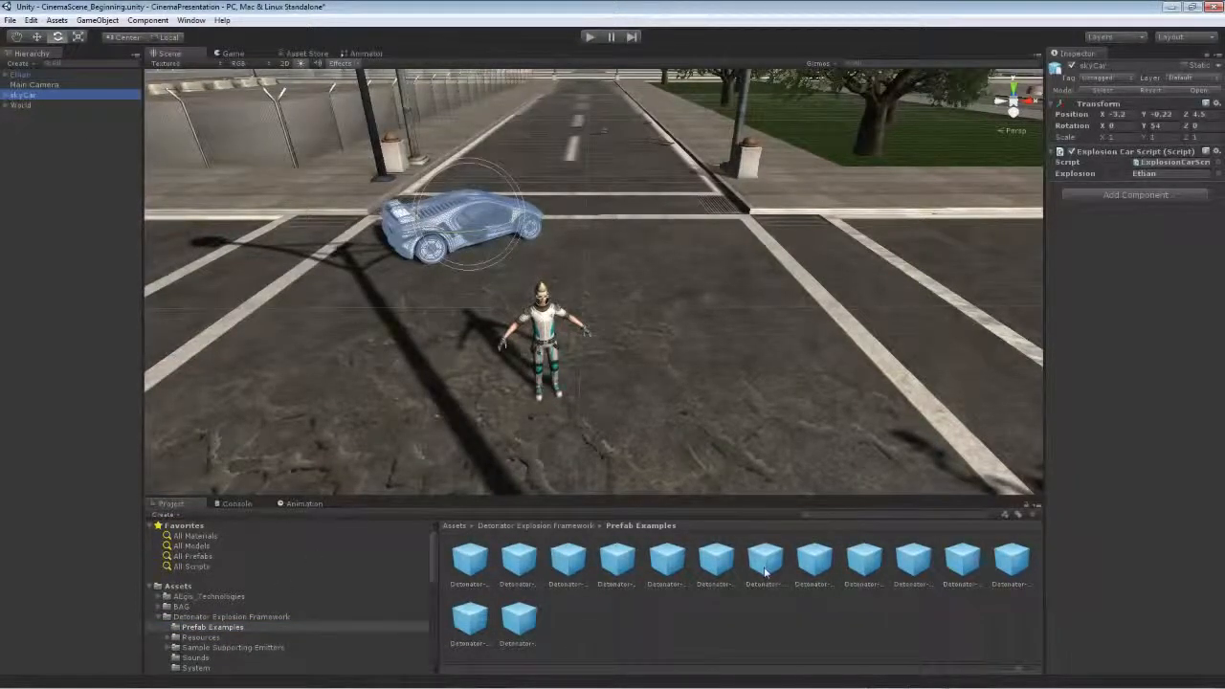
click(814, 563)
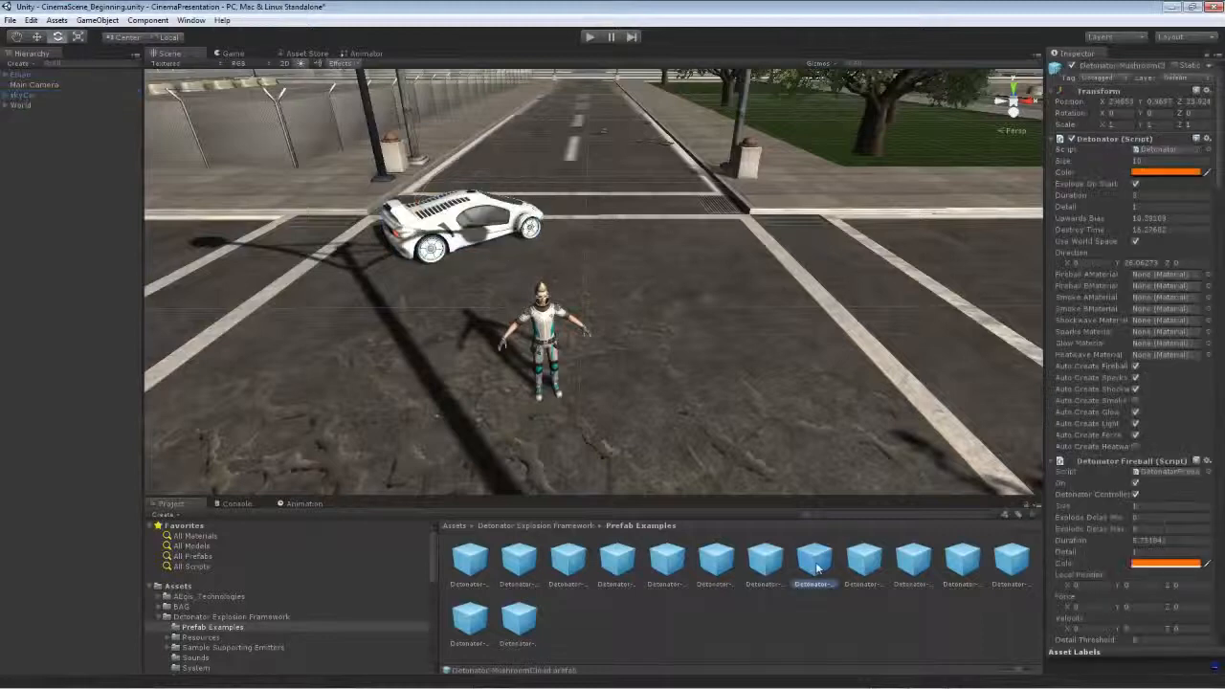
click(864, 562)
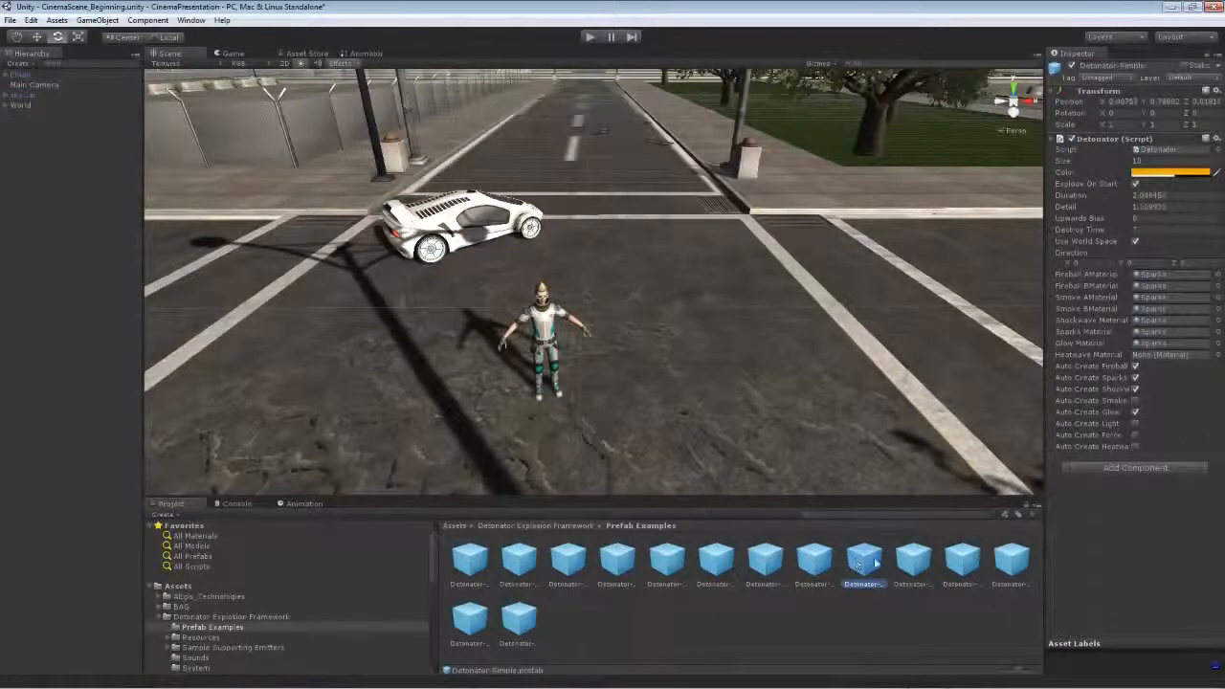
click(909, 563)
click(962, 562)
click(1011, 563)
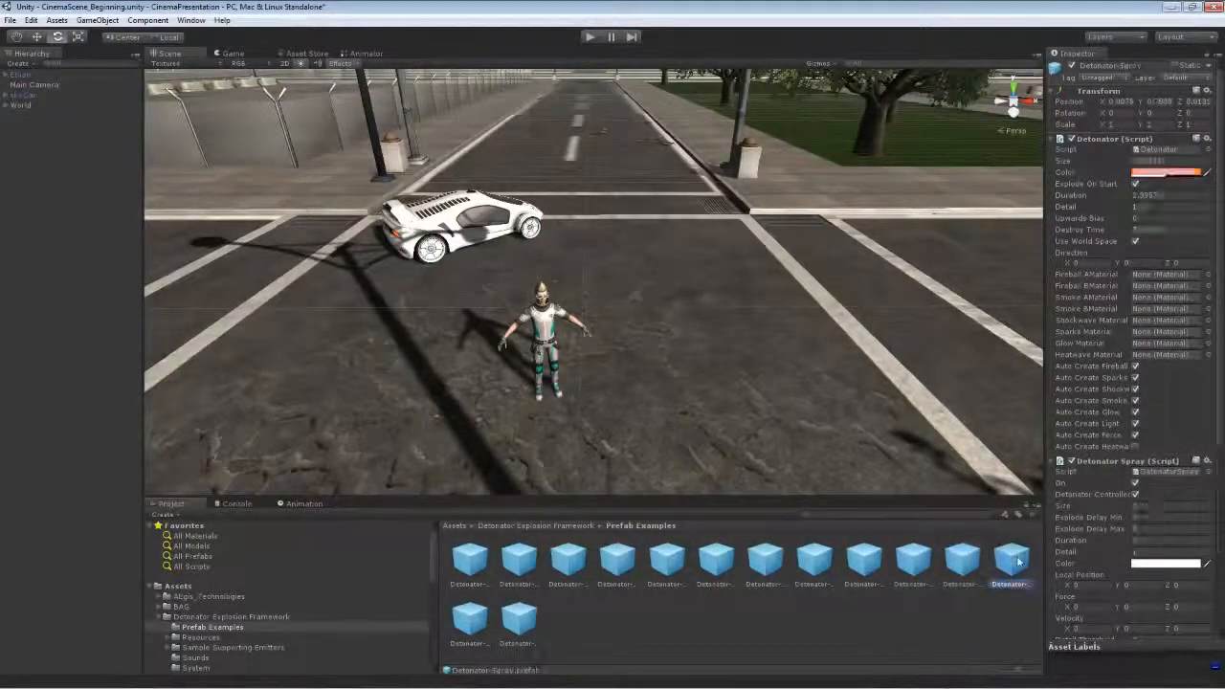
click(812, 564)
click(765, 562)
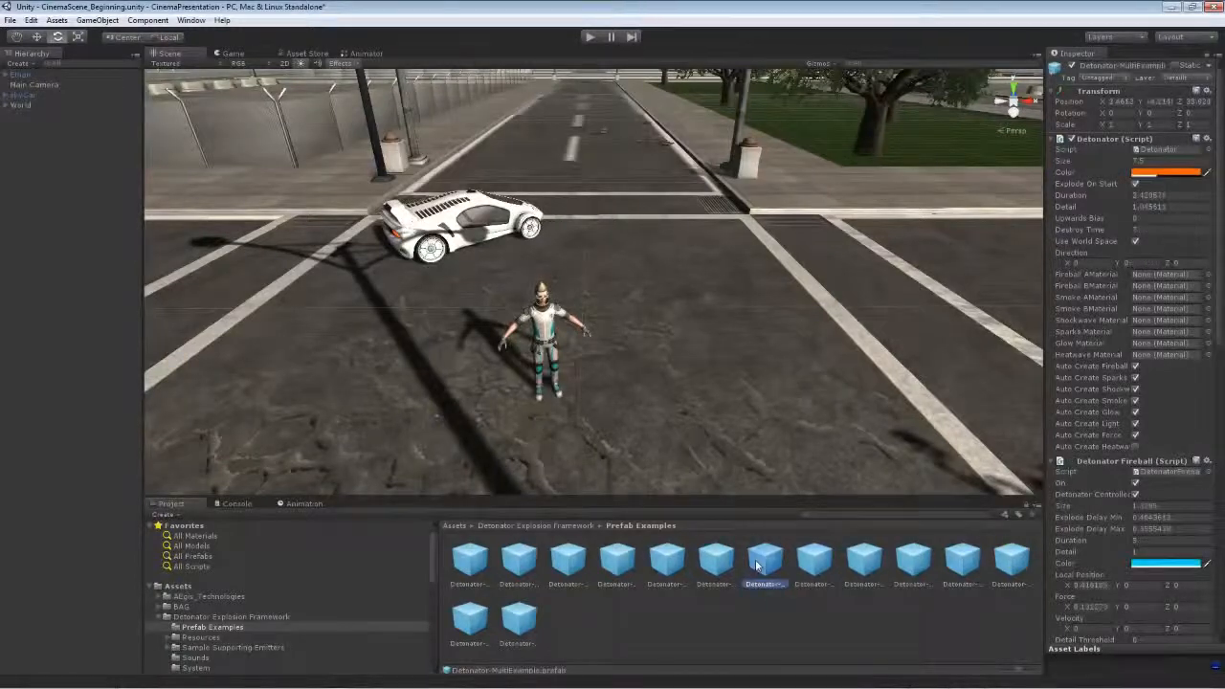
- Assign the Detonator-Insanity prefab as the Explosion object in skyCar's Explosion Car Script
click(721, 561)
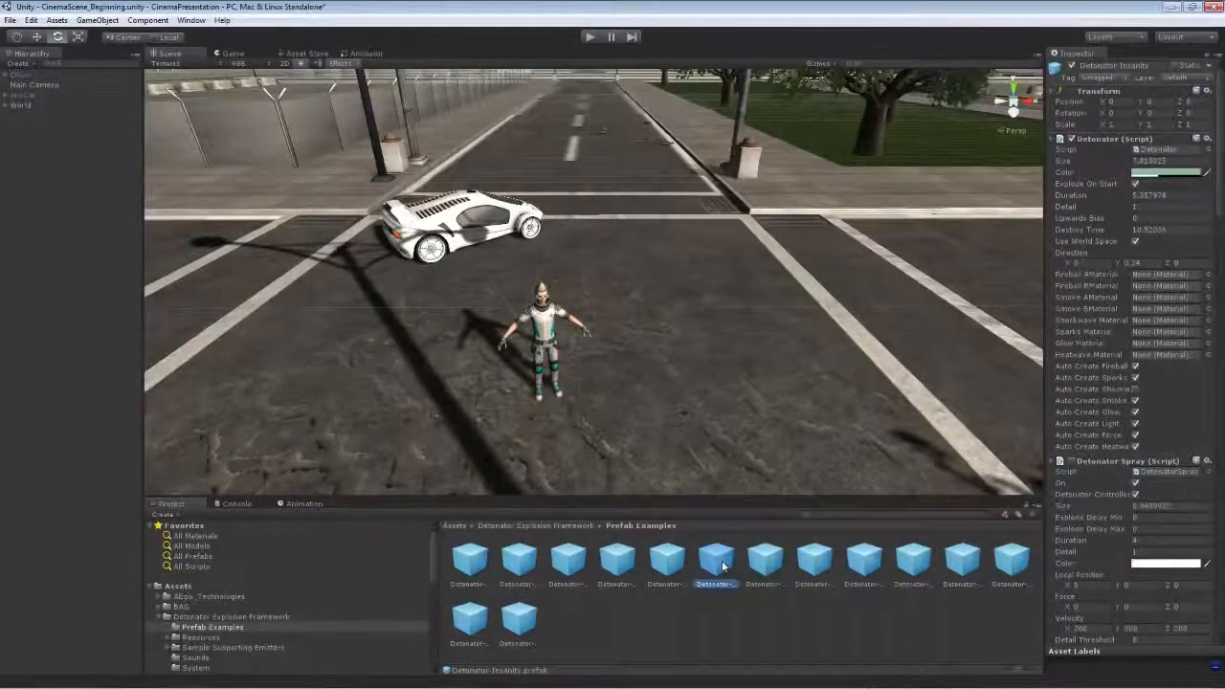
drag(727, 559, 34, 96)
click(33, 95)
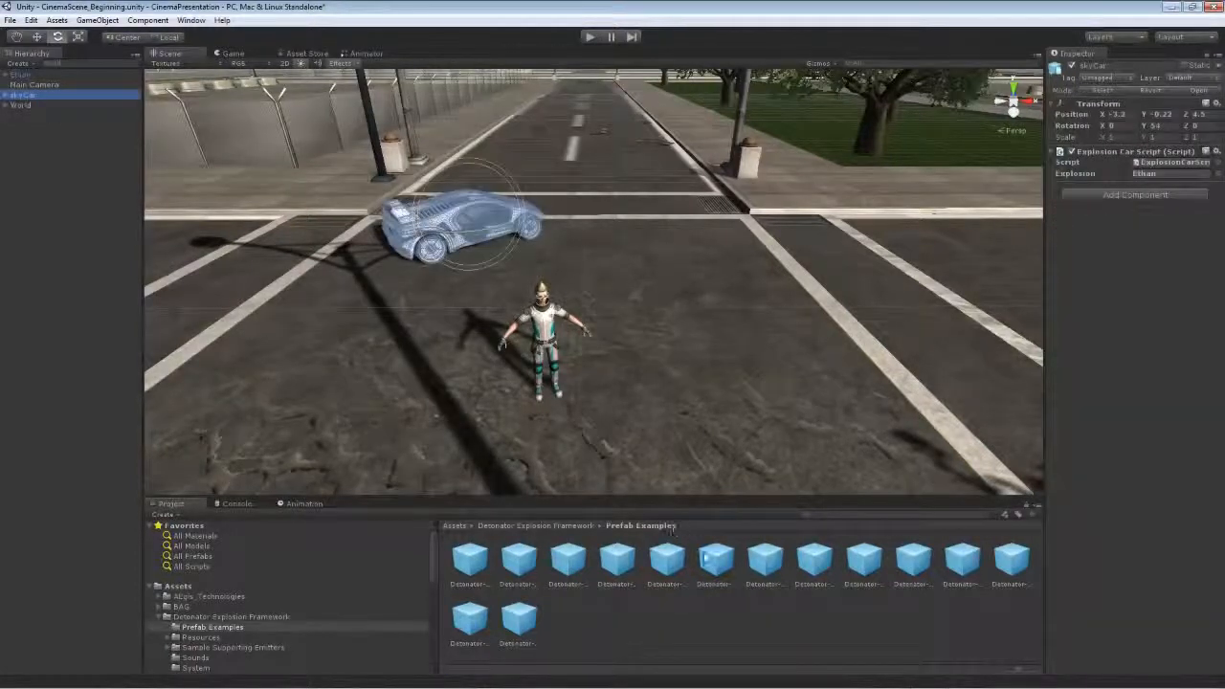
drag(1064, 261, 1142, 177)
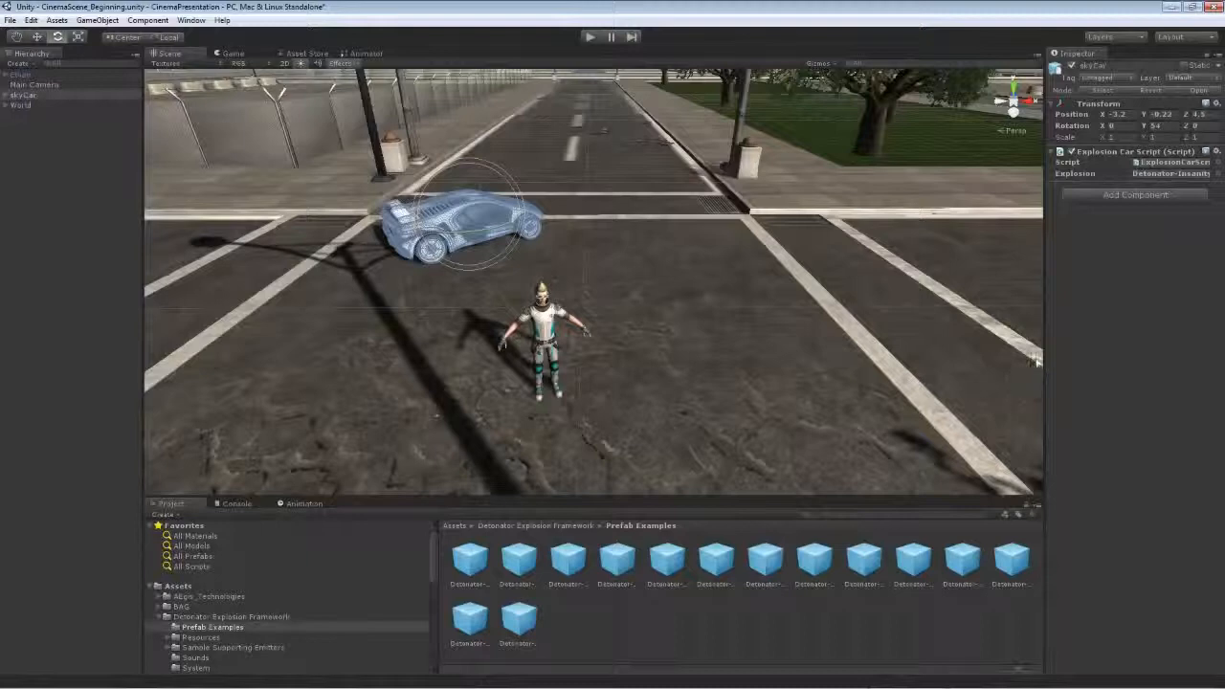
- Play the scene twice to test the car explosion, checking the Scene view while paused, and stop playback after each run
click(592, 39)
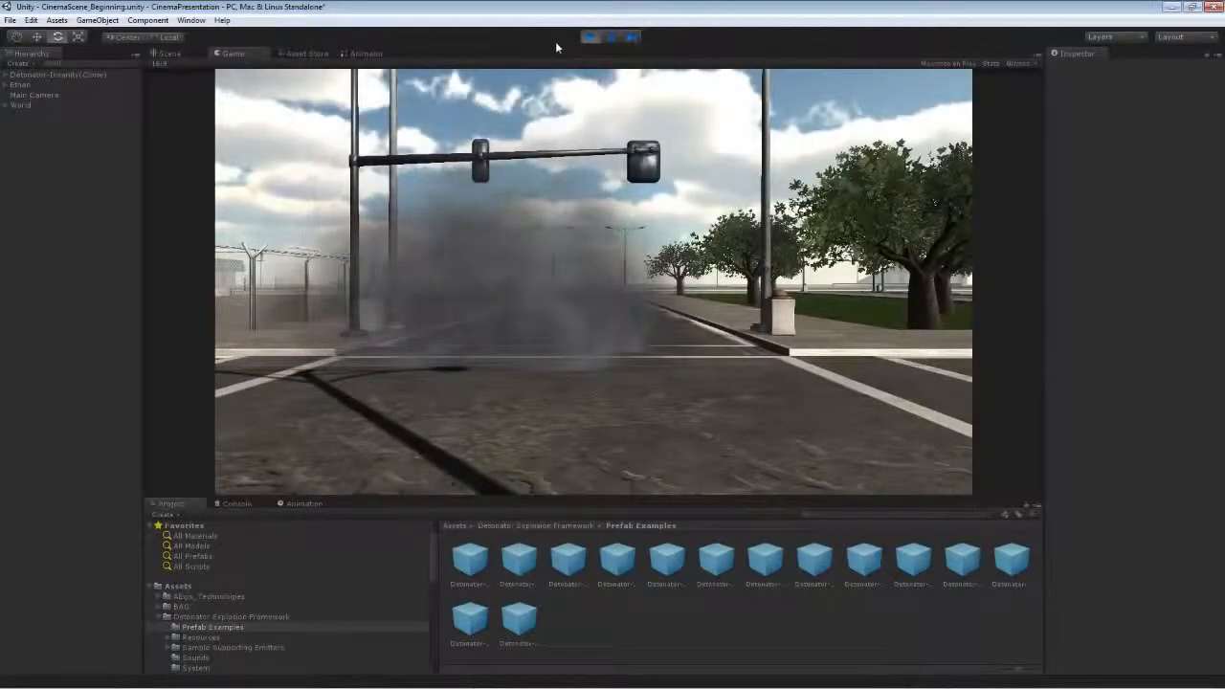
click(610, 39)
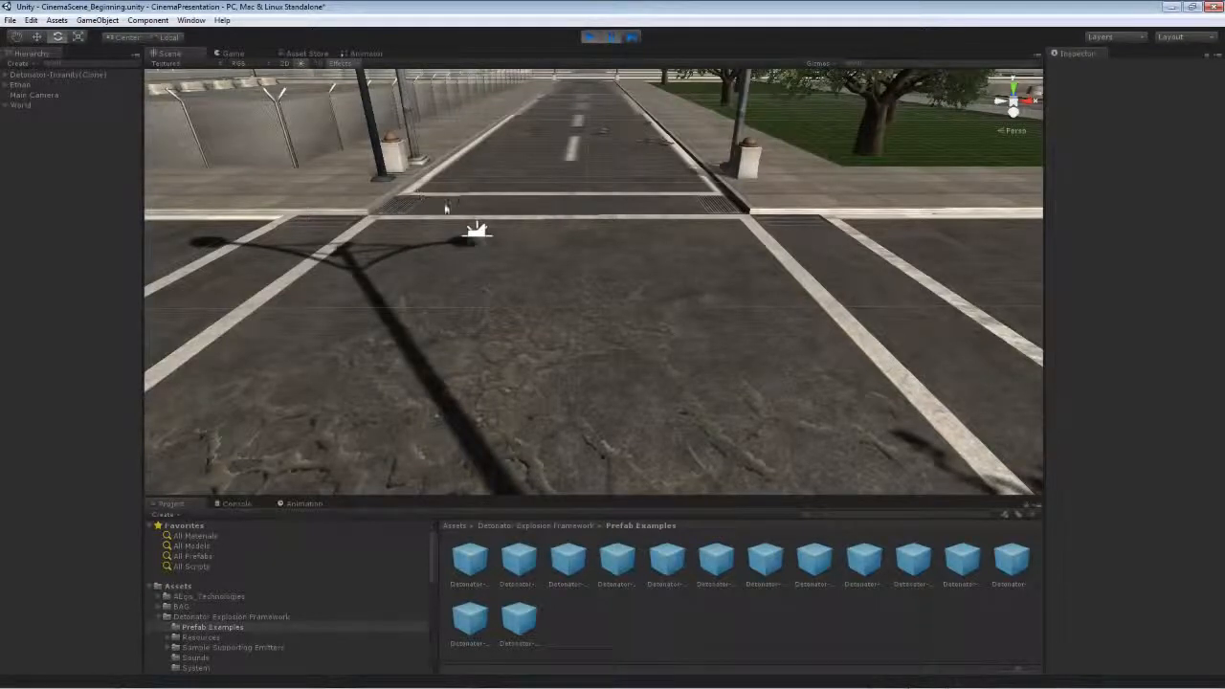
click(590, 37)
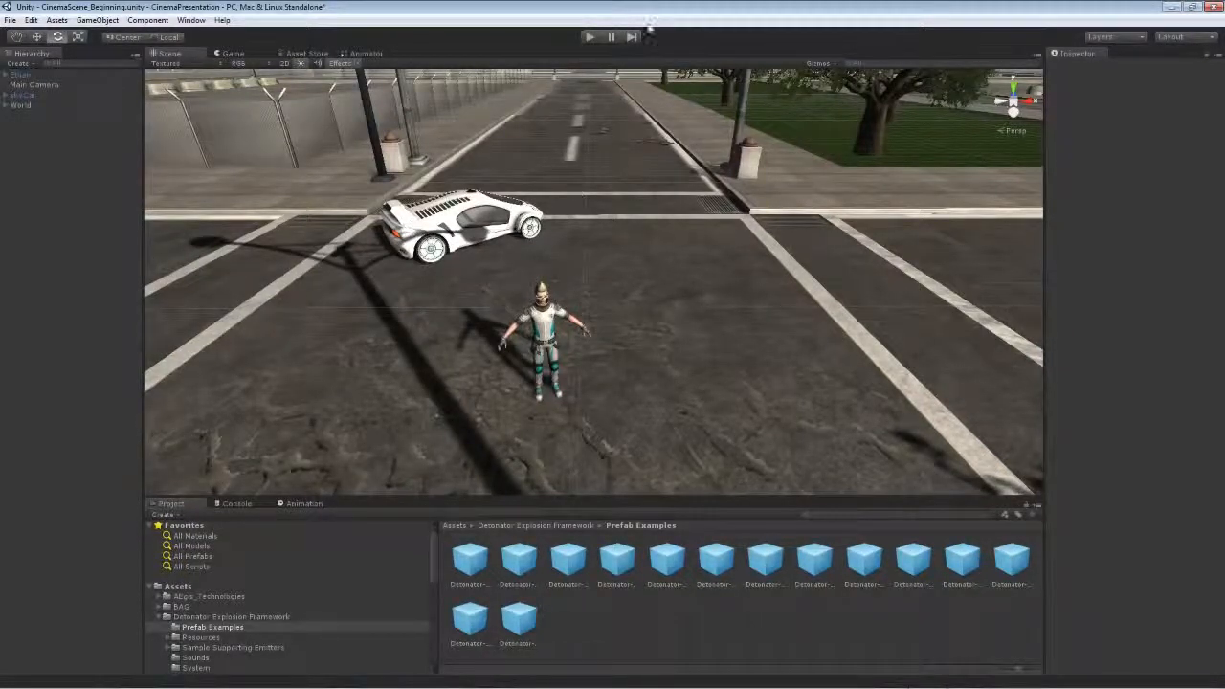
click(592, 37)
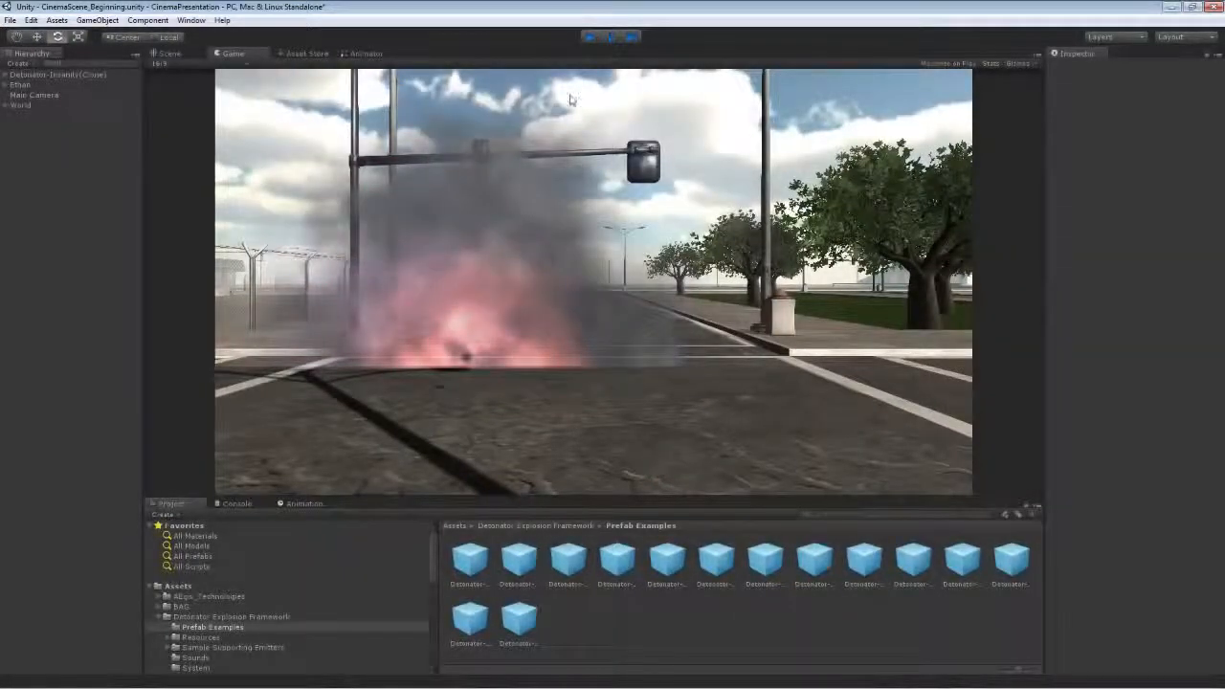
key(ctrl+p)
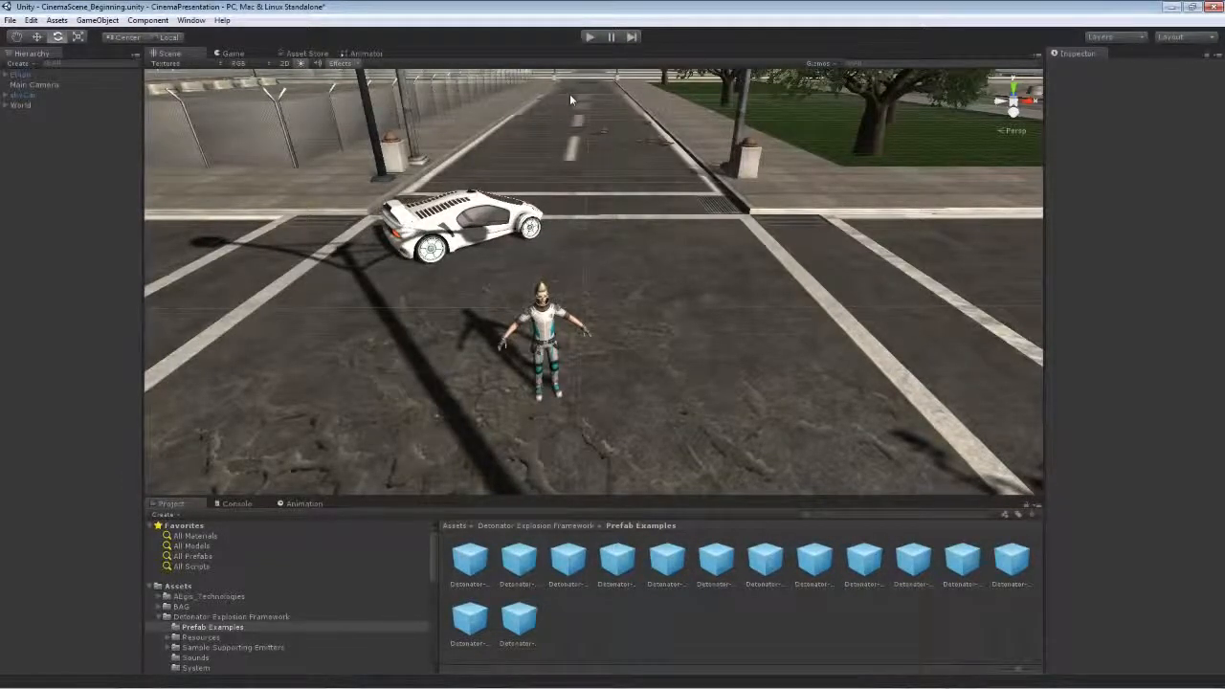
- Create a C# script named SloMoScript in the root Assets folder and open it in MonoDevelop
click(159, 624)
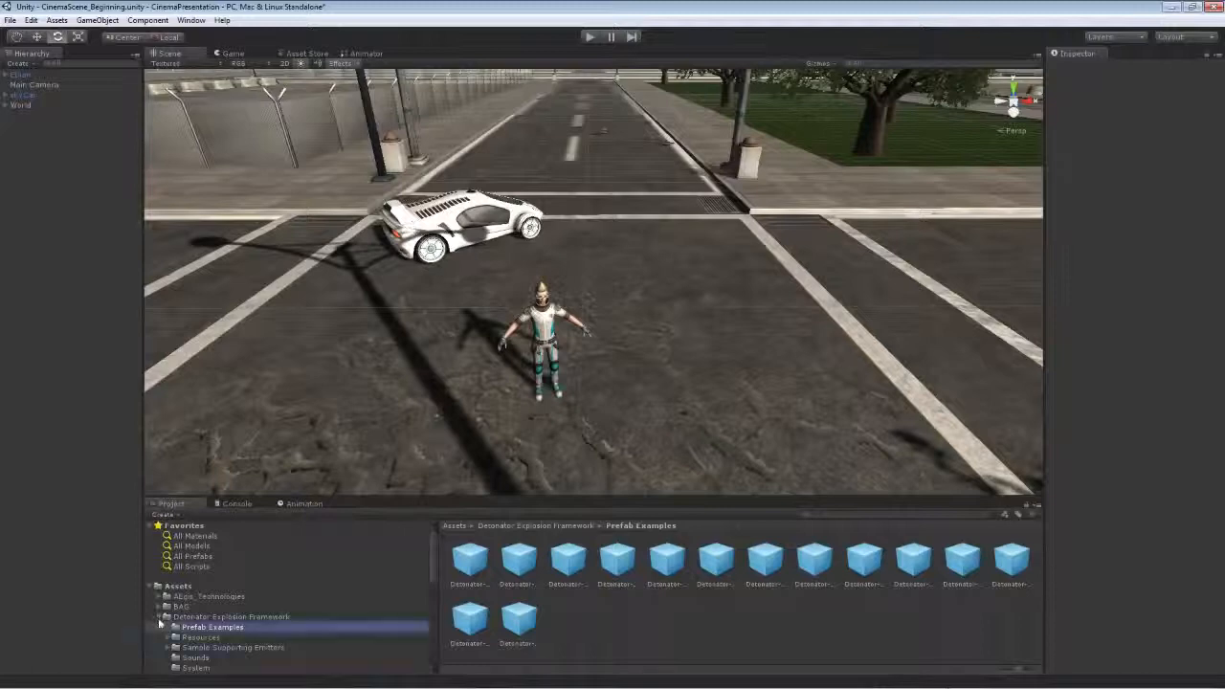
click(159, 617)
click(185, 586)
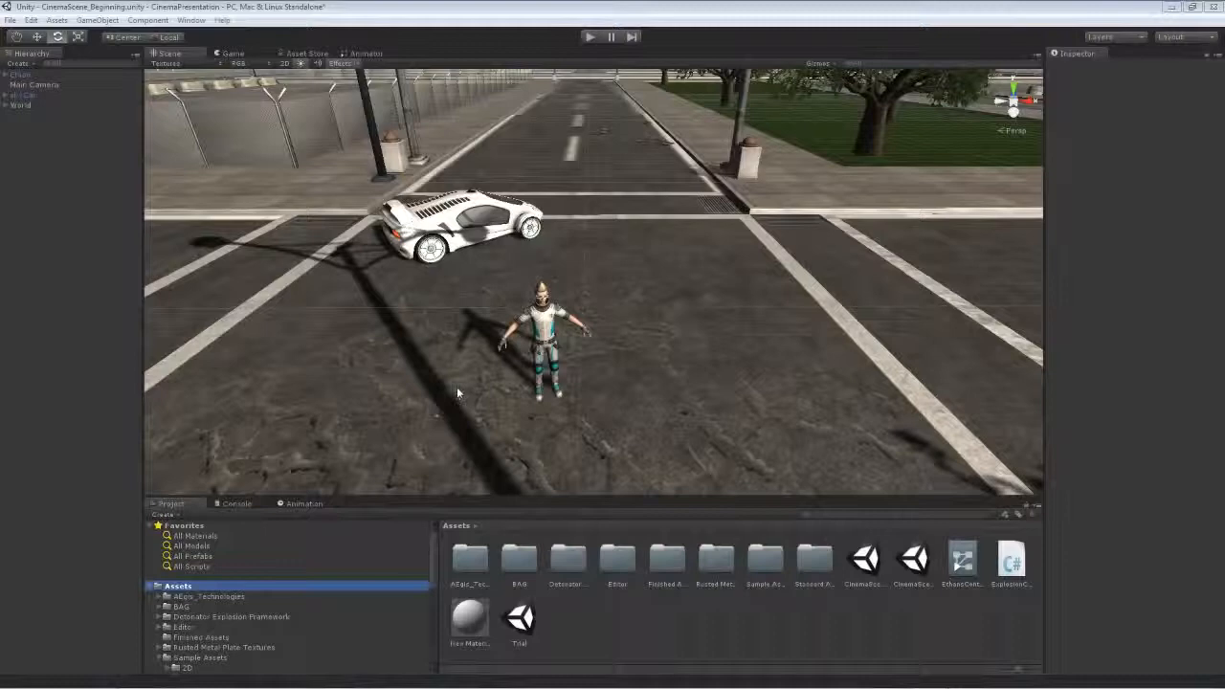
right_click(685, 623)
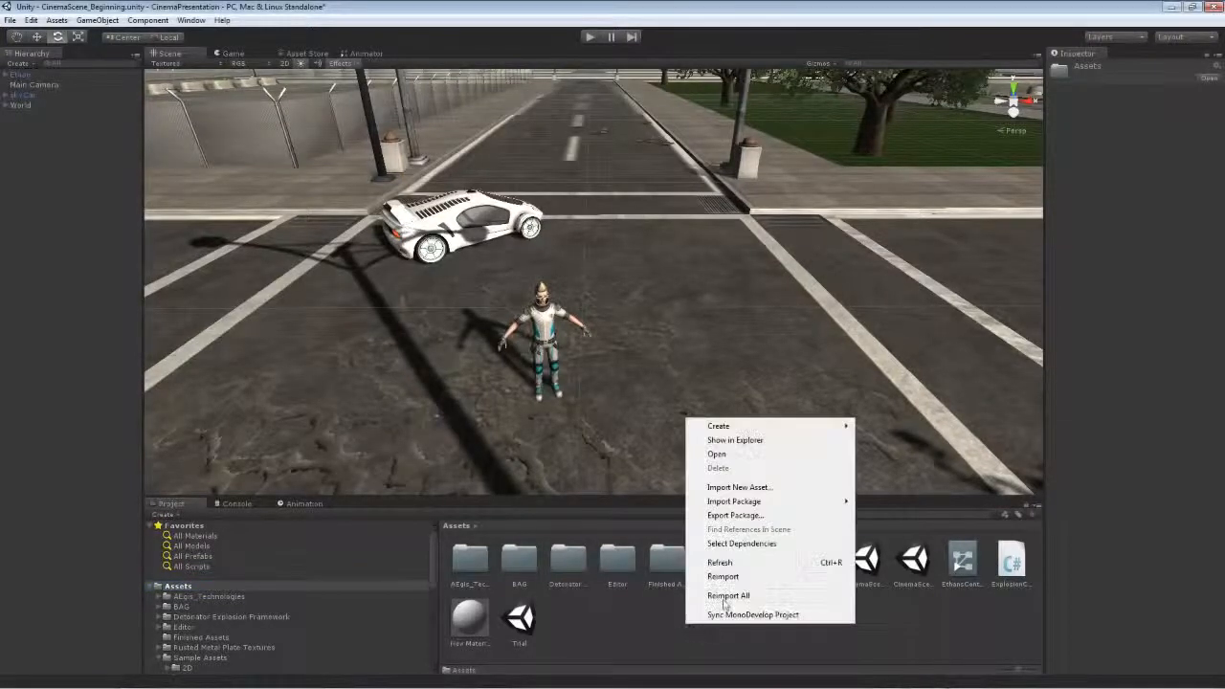
mouse_move(755, 431)
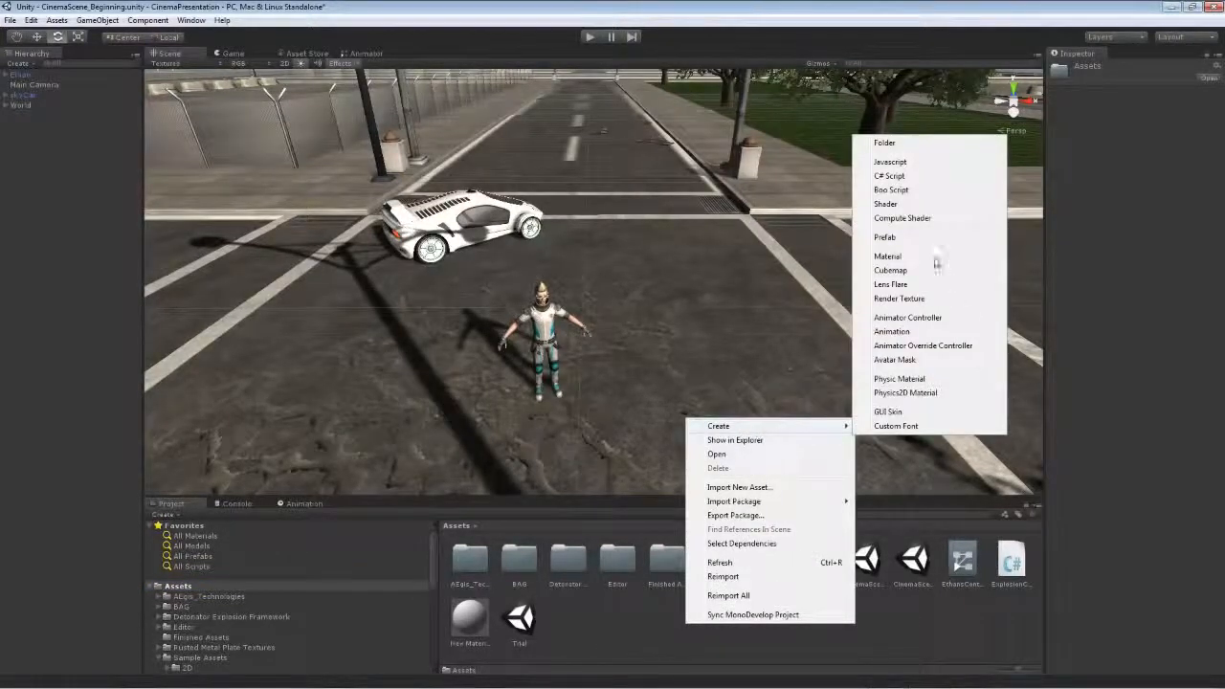
click(890, 176)
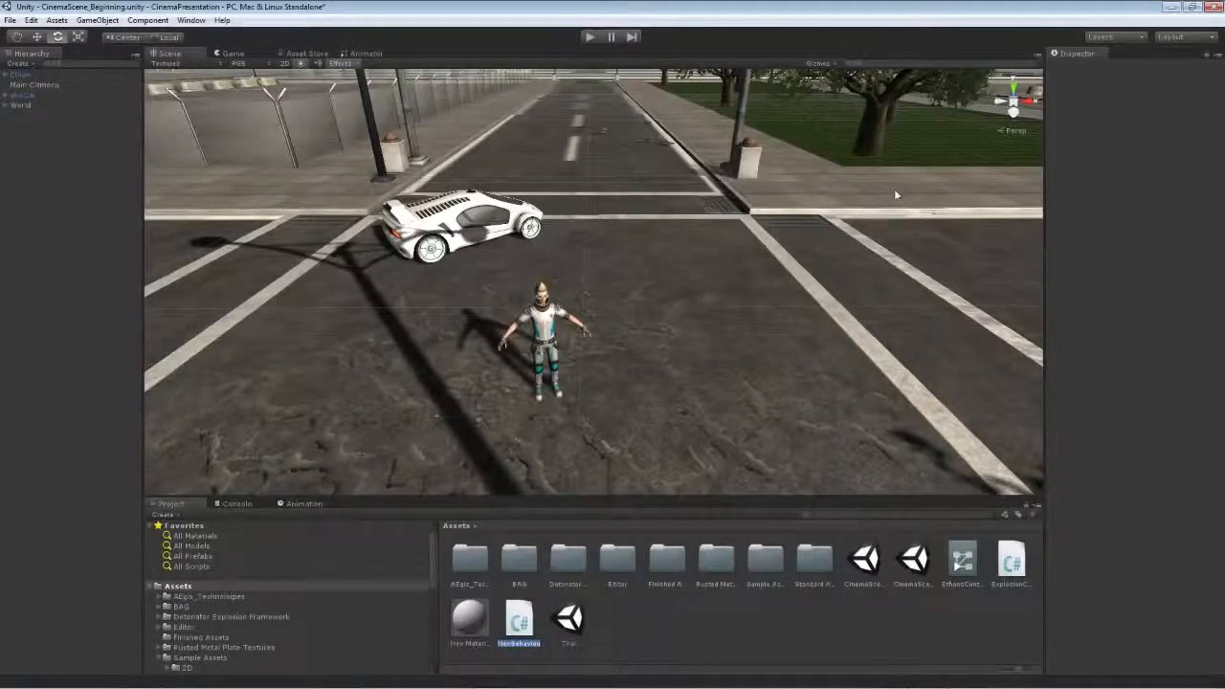
text(MyoMo)
text(Script)
key(Return)
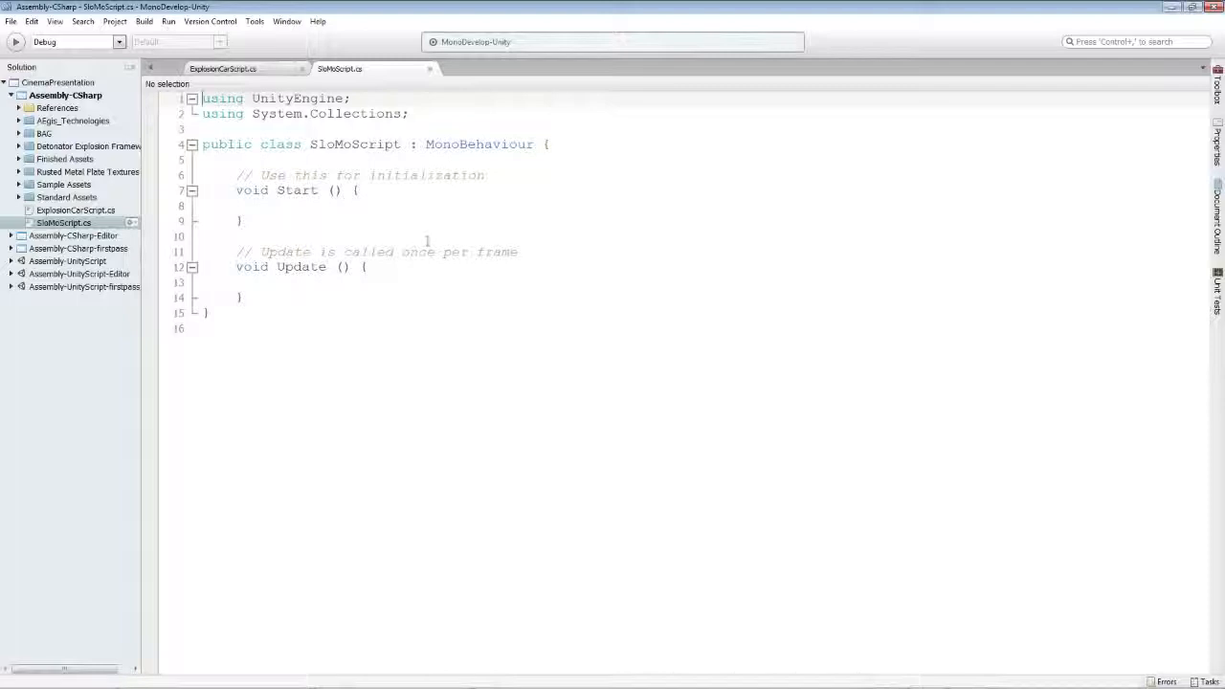
- Replace the Update method and its comment in SloMoScript with an empty method void SlowTime()
drag(245, 297, 242, 252)
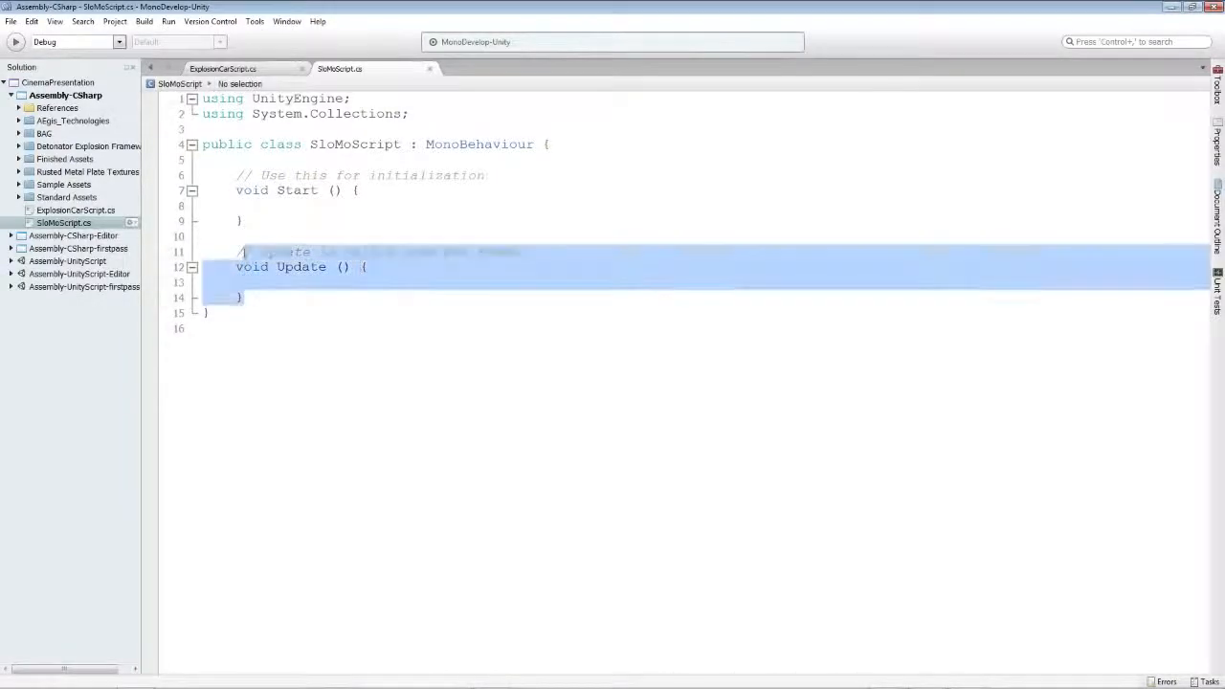
key(BackSpace)
text(voi)
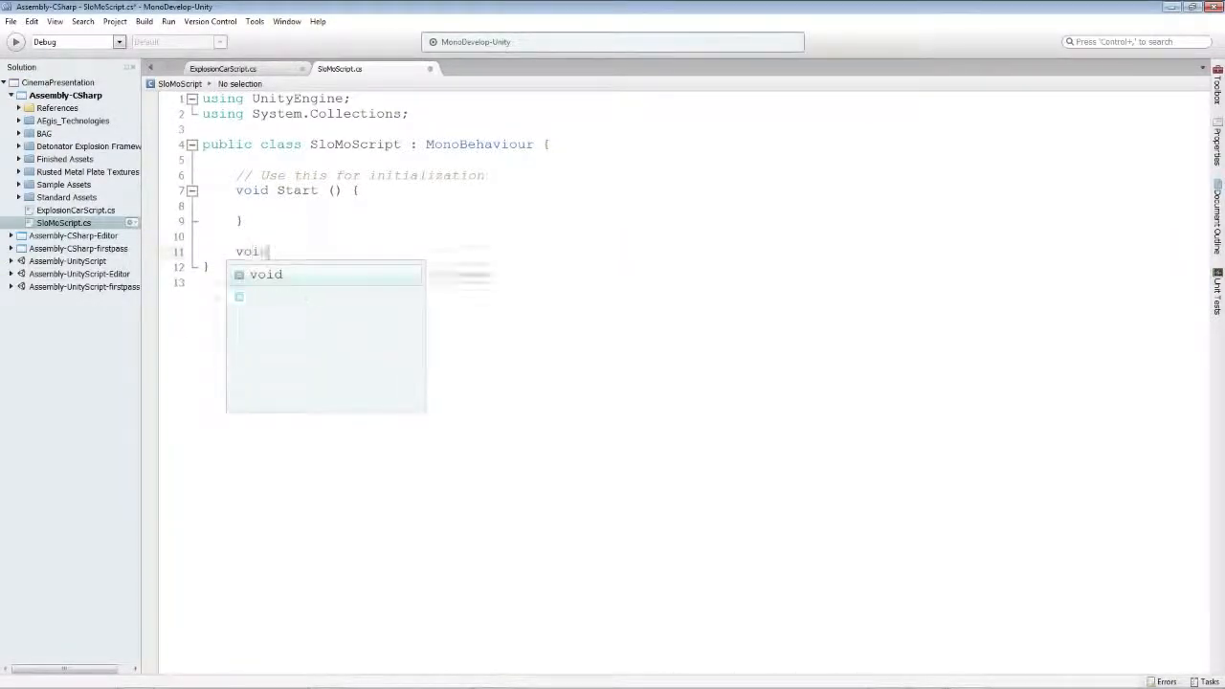
text(d SlowTime())
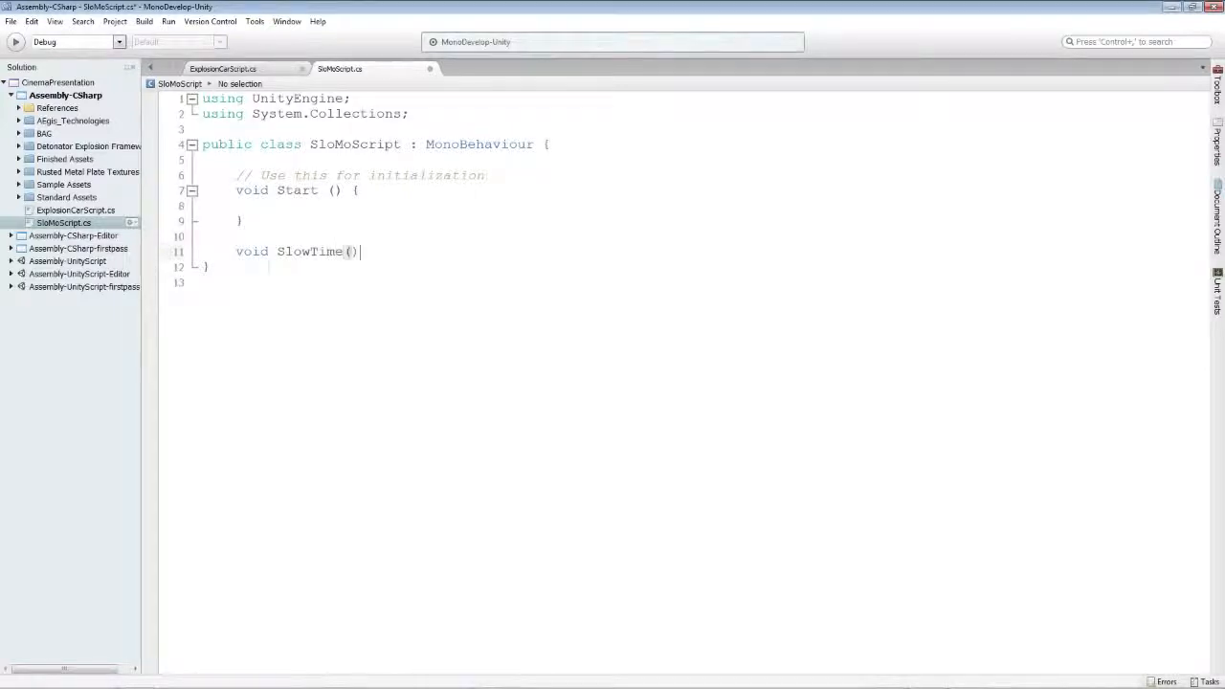
key(Return)
text({)
key(Return)
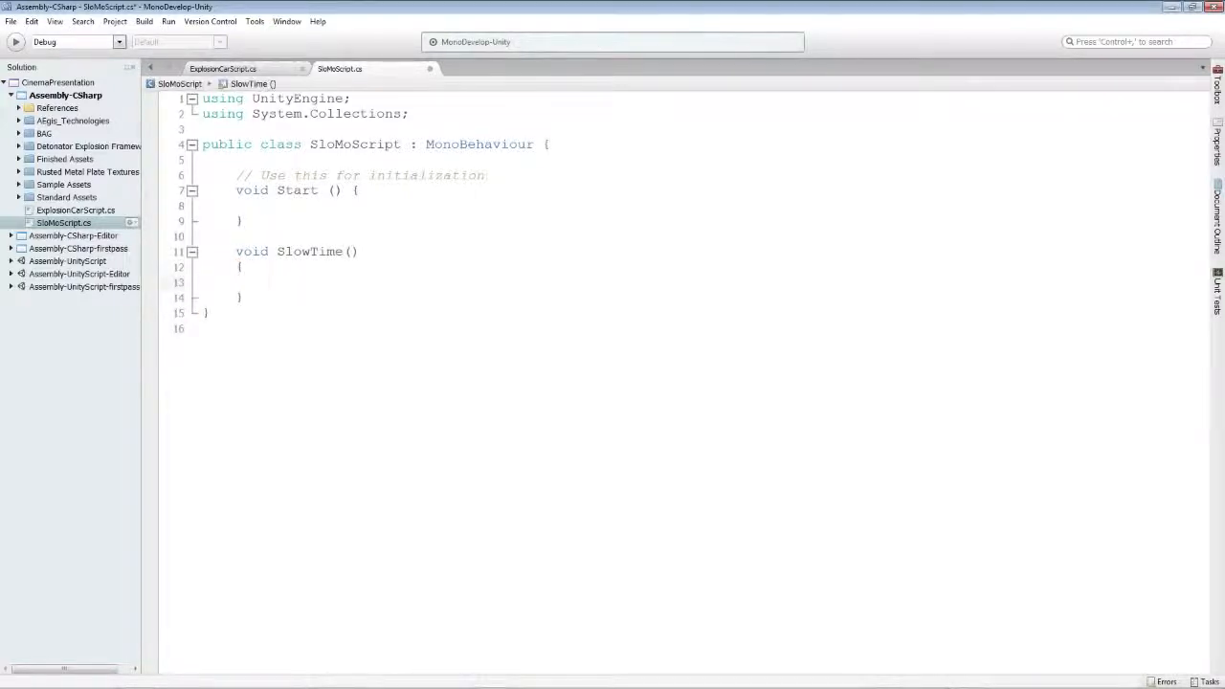
- Add the statement Time.timeScale = .4f; to the body of the SlowTime method
text(Time.tim)
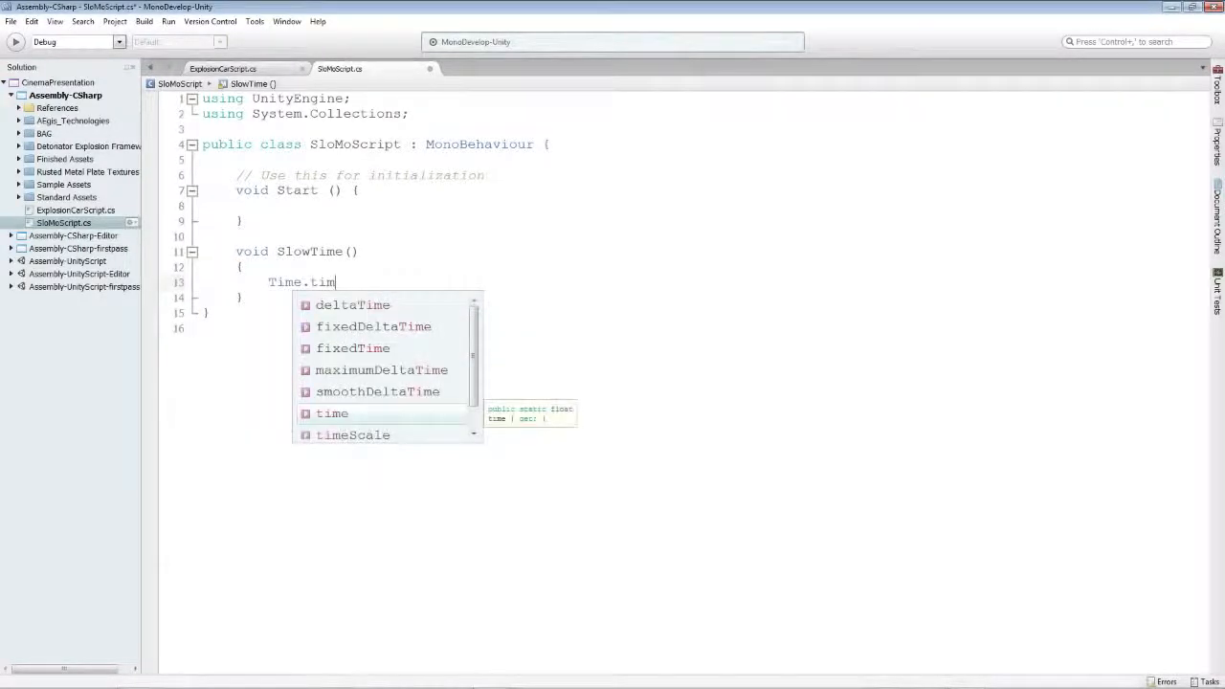
text(eScale)
key(Down)
key(Return)
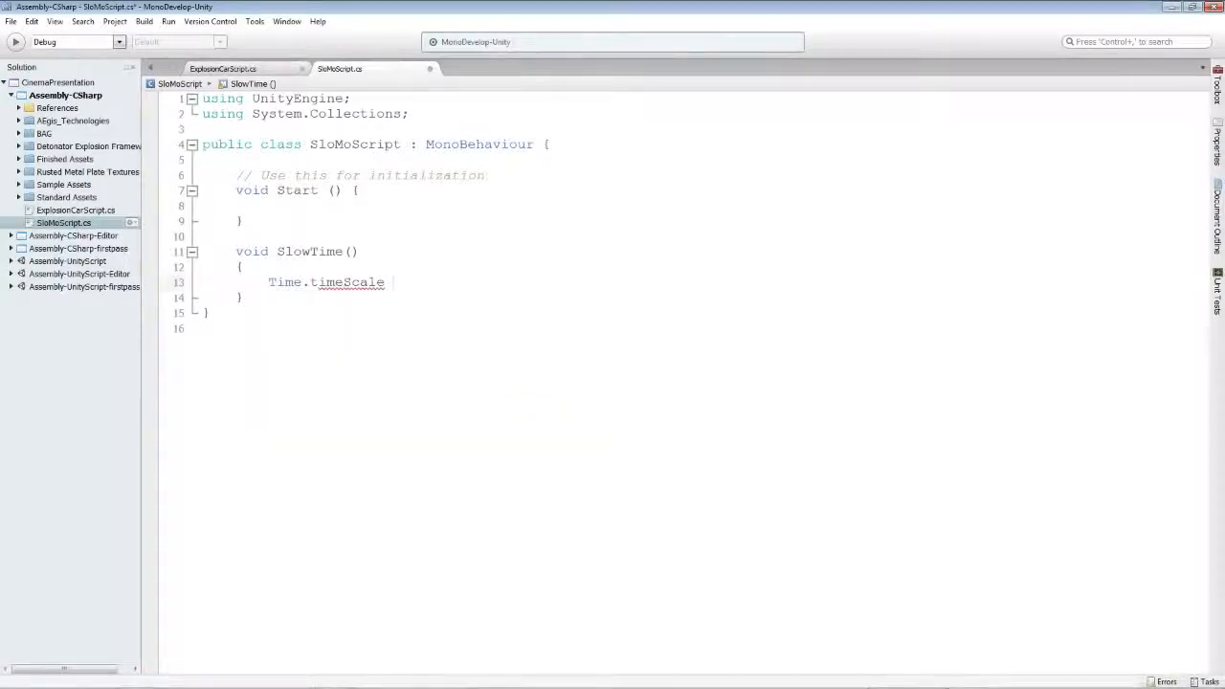
text(= .4f;)
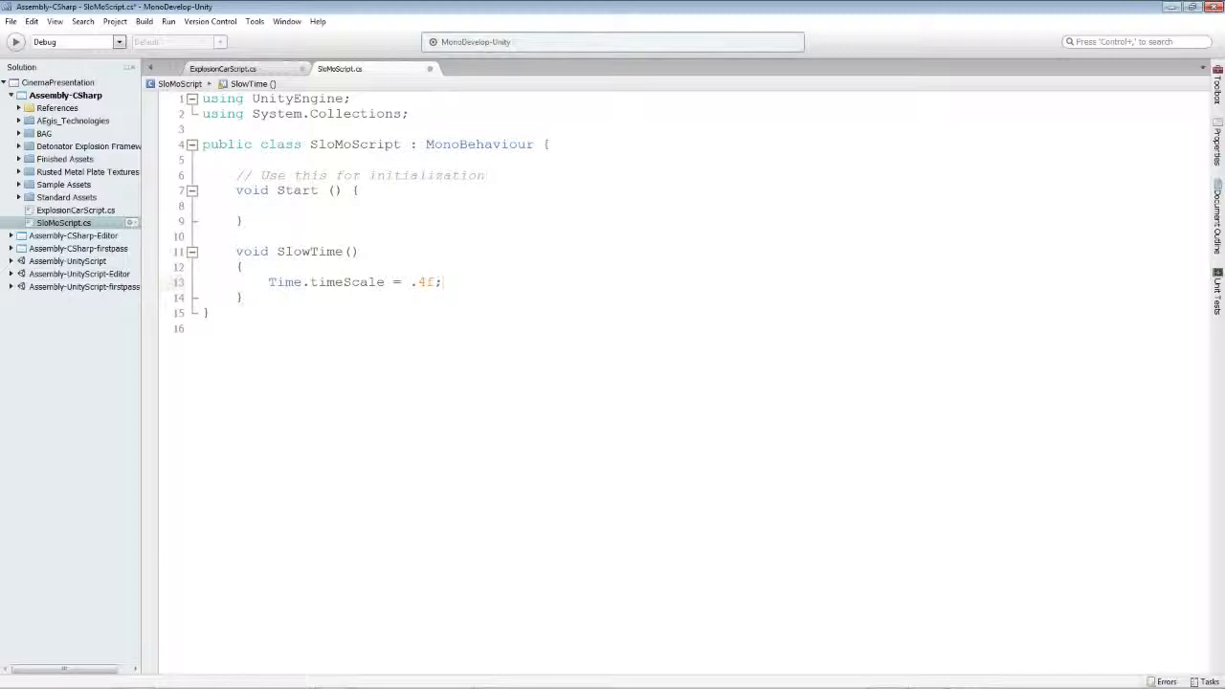
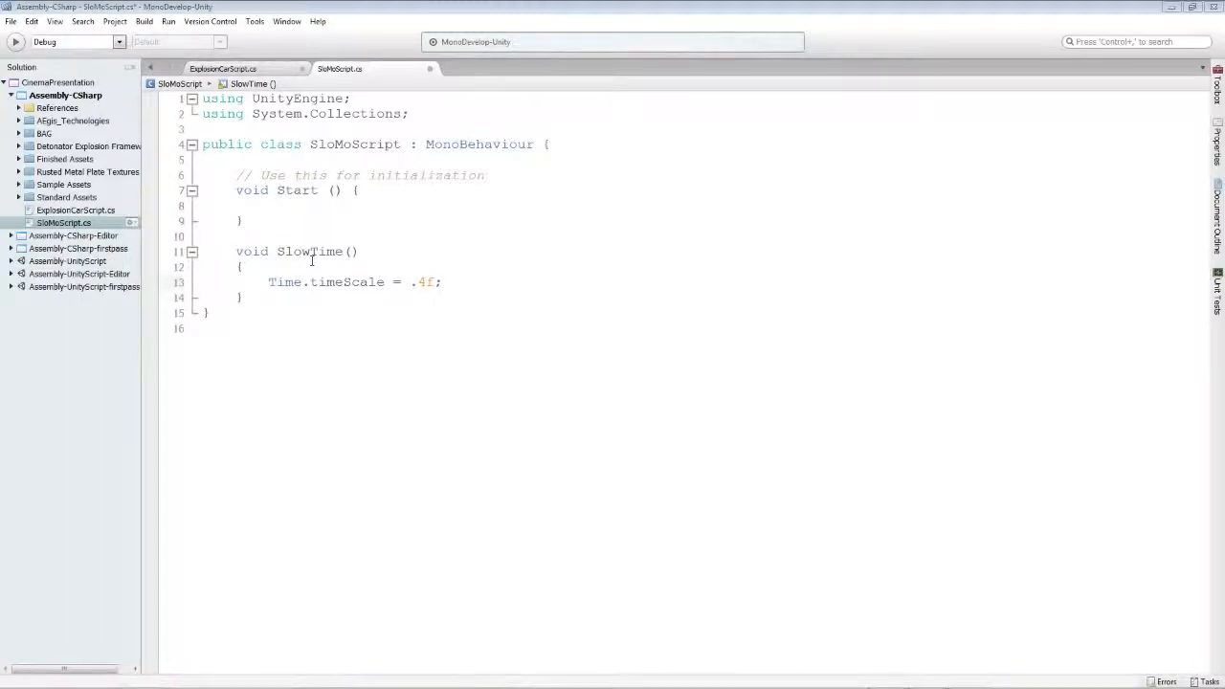
- Reenter .4f as the Time.timeScale value in SlowTime and save the script
click(279, 206)
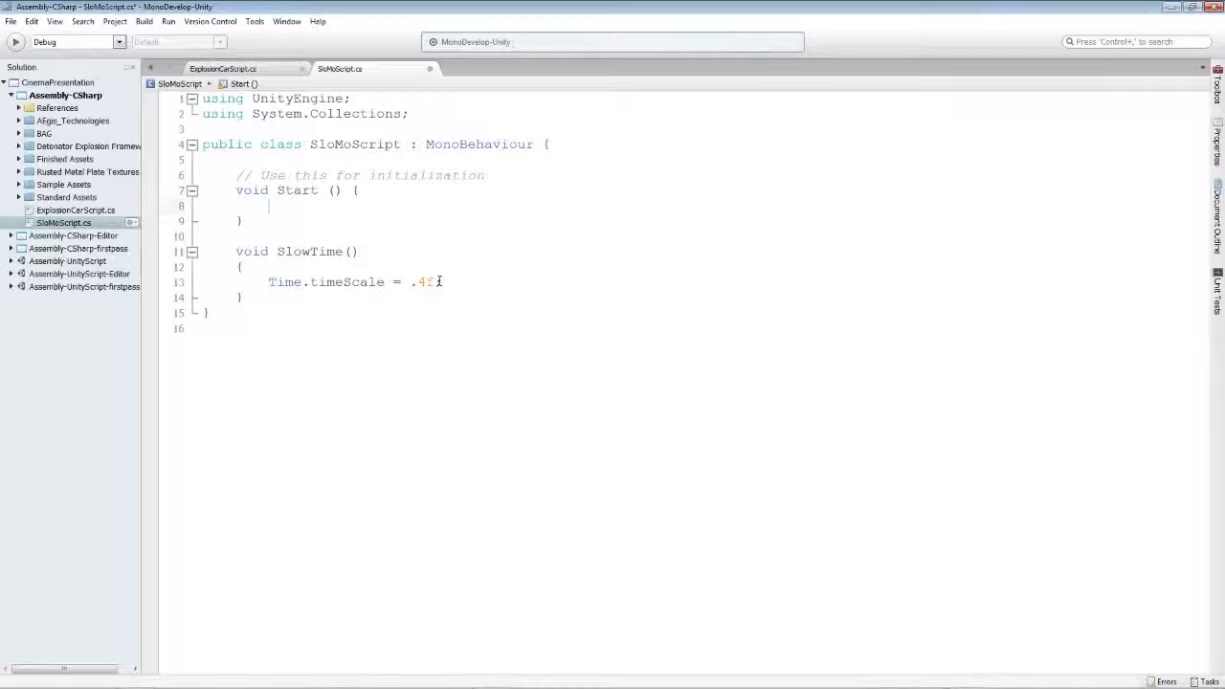
drag(441, 281, 411, 281)
text(0)
key(BackSpace)
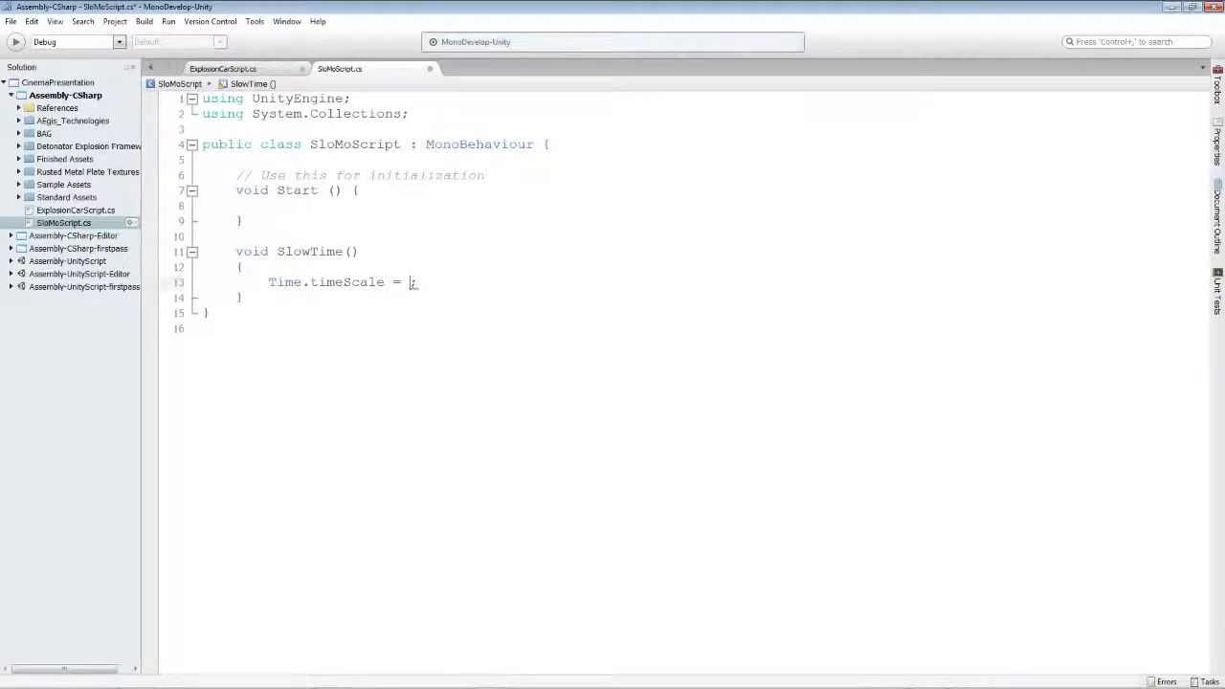
text(.4f)
key(ctrl+s)
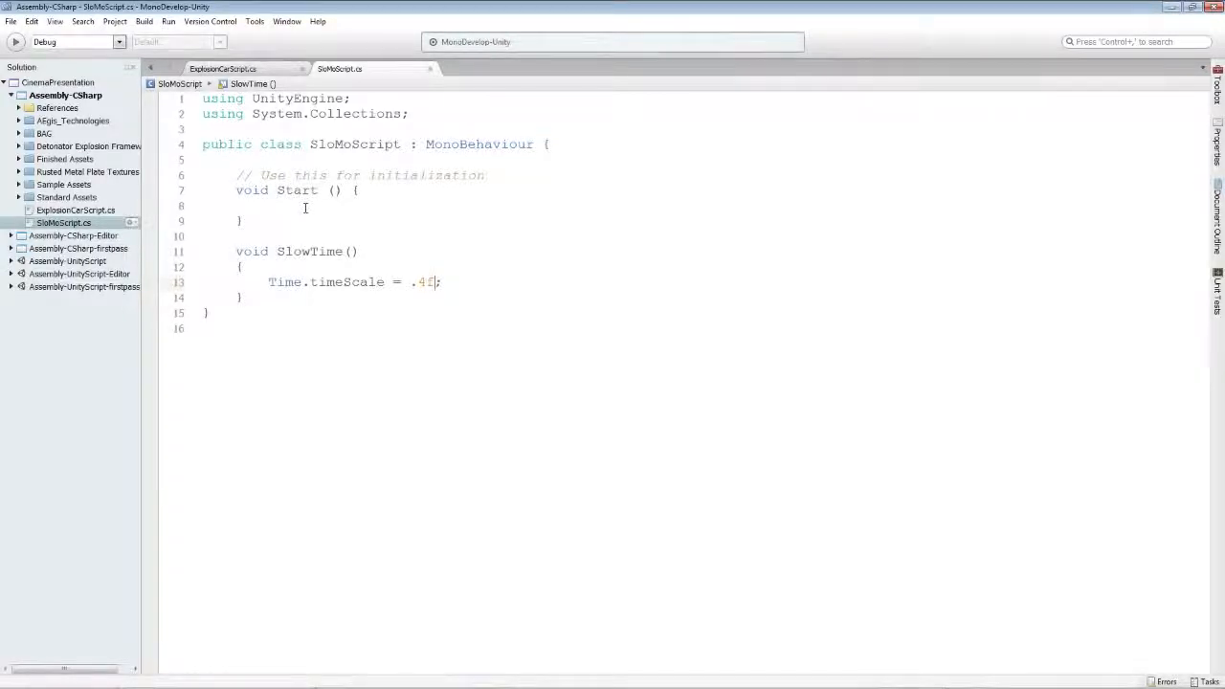
- Add the statement Invoke ("SlowTime", 3f); to the body of the Start method and remove the f suffix from its delay
click(305, 207)
drag(439, 281, 428, 281)
click(274, 206)
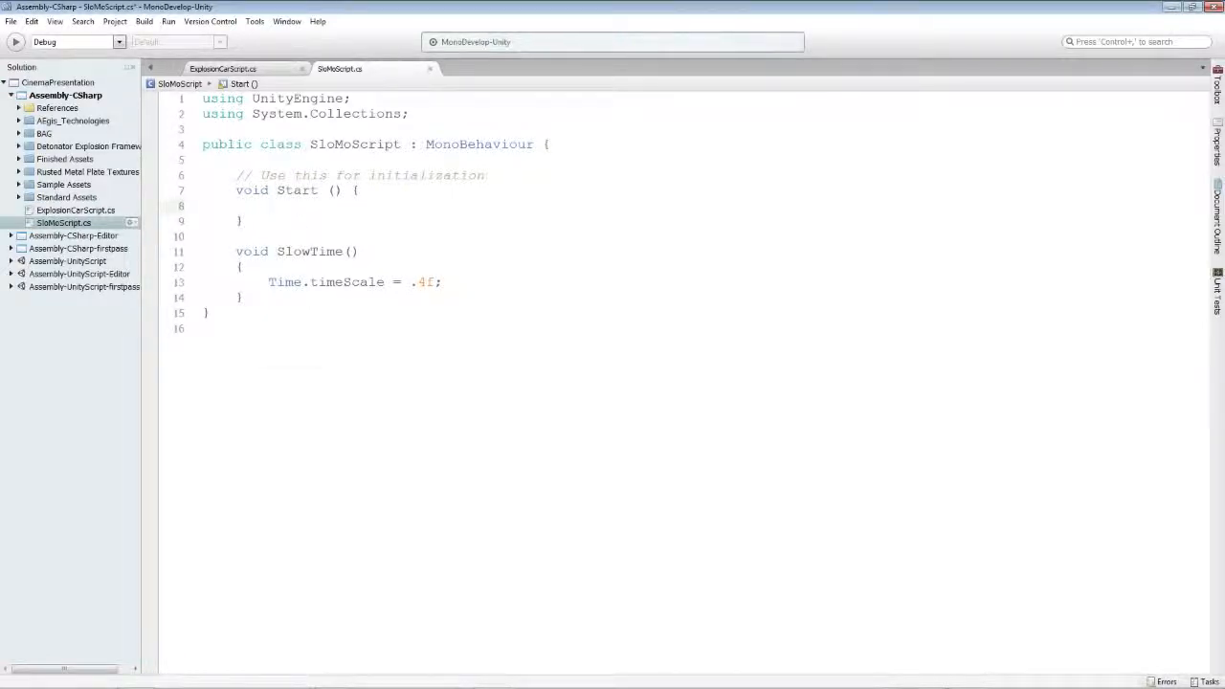
text(Invoke (")
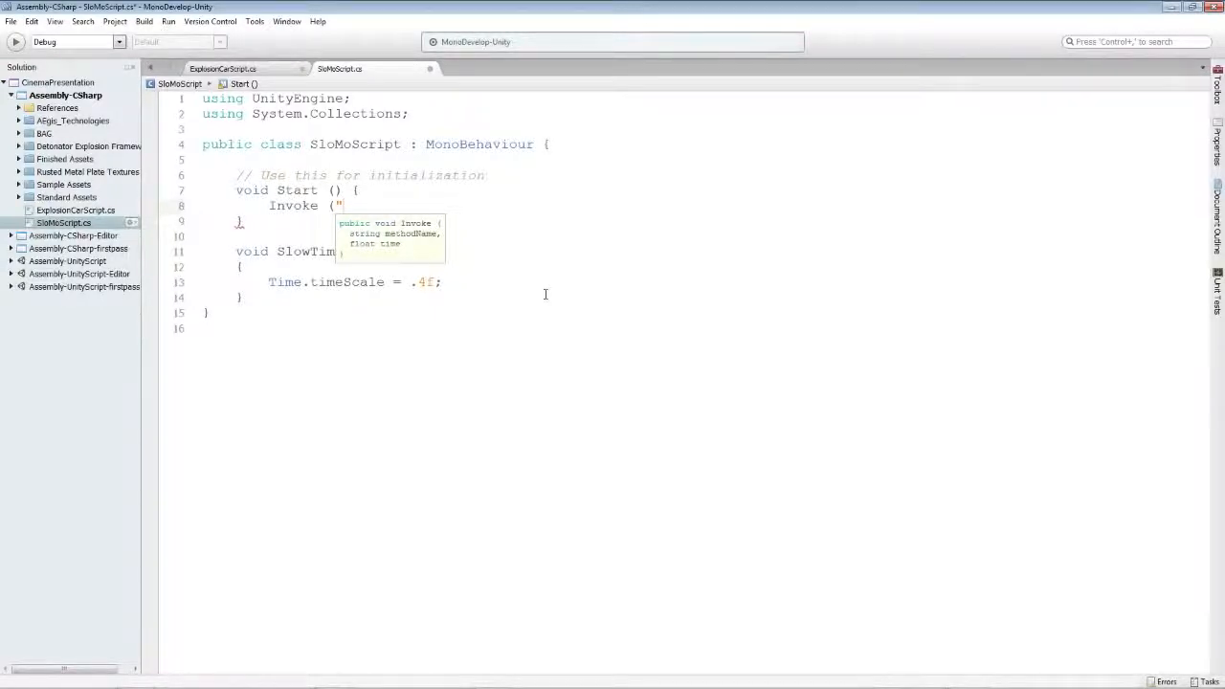
text(SlowTime", 3f)
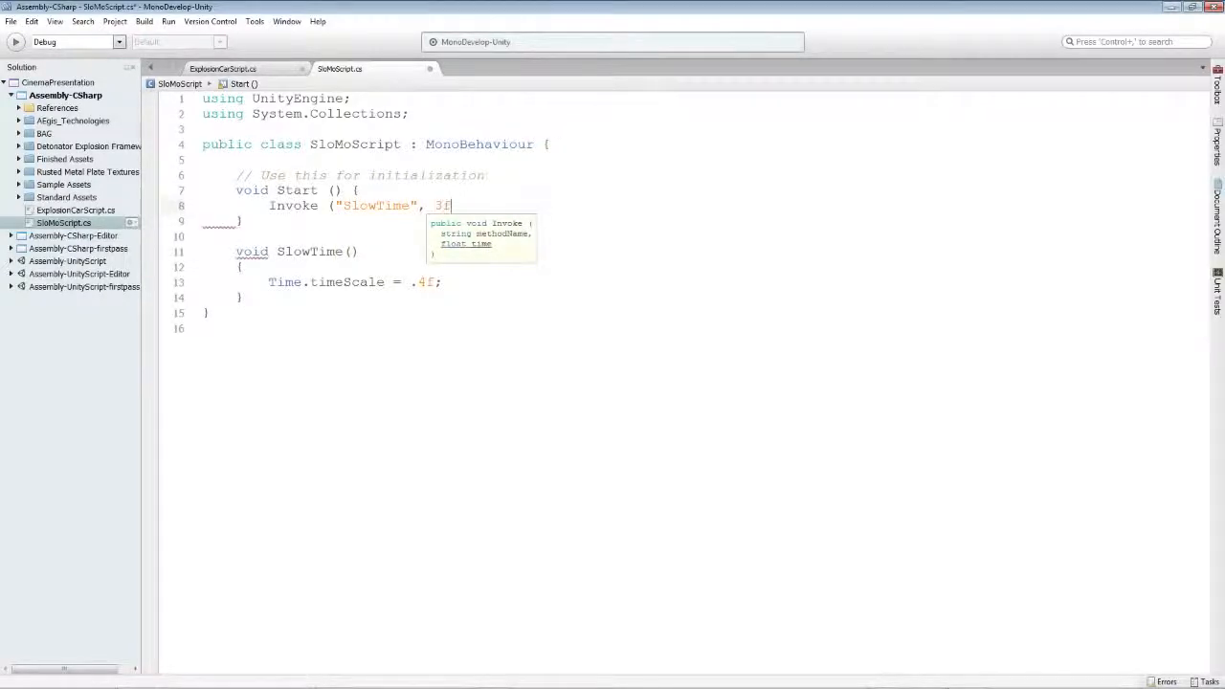
text();)
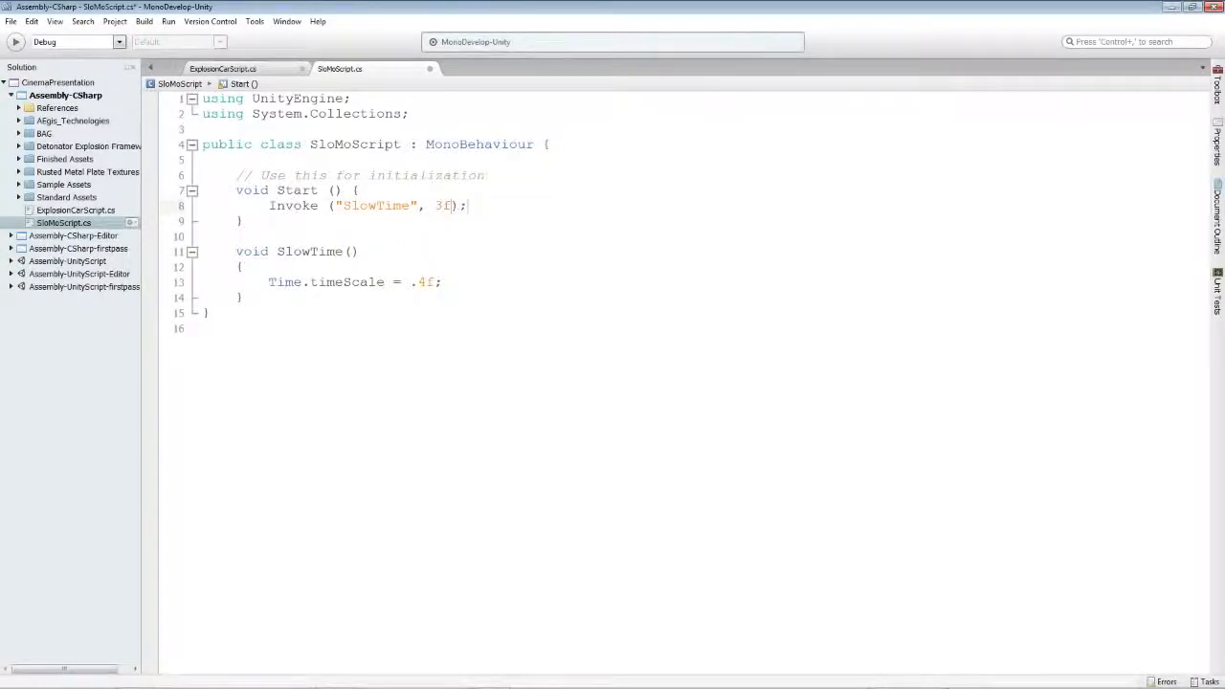
key(BackSpace)
double_click(416, 283)
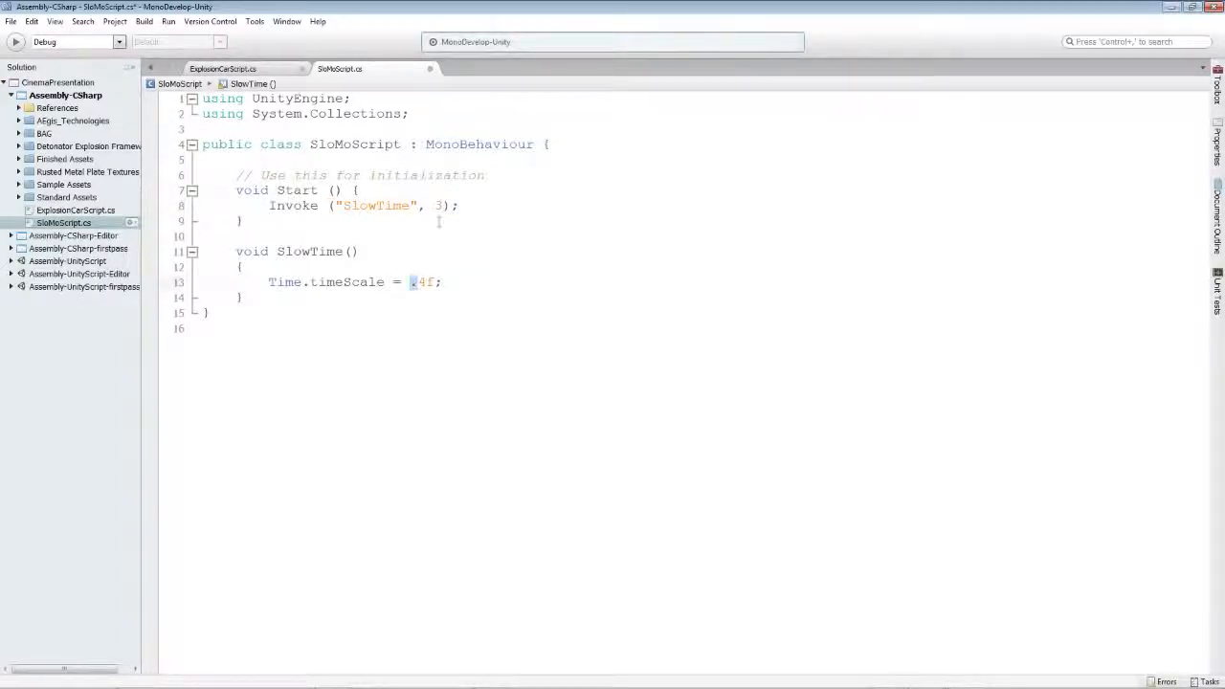
- Restore the f suffix on the SlowTime Invoke delay so it reads 3f, and save SloMoScript
click(442, 206)
text(f)
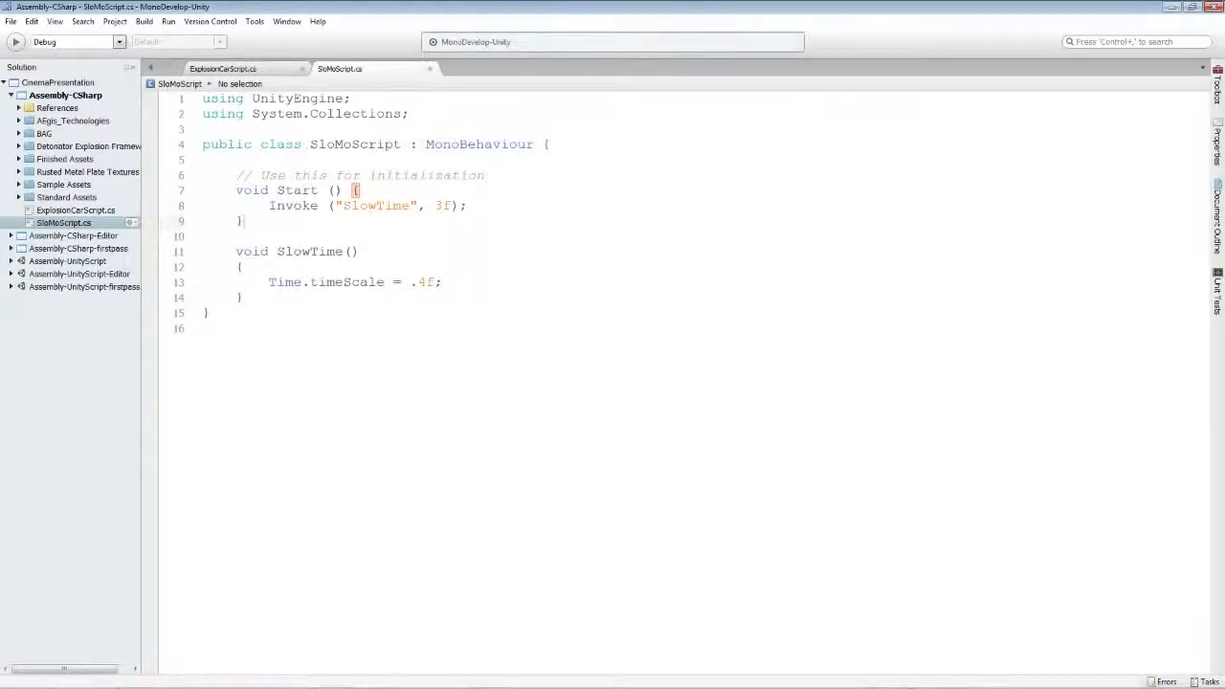
drag(276, 250, 361, 251)
click(429, 250)
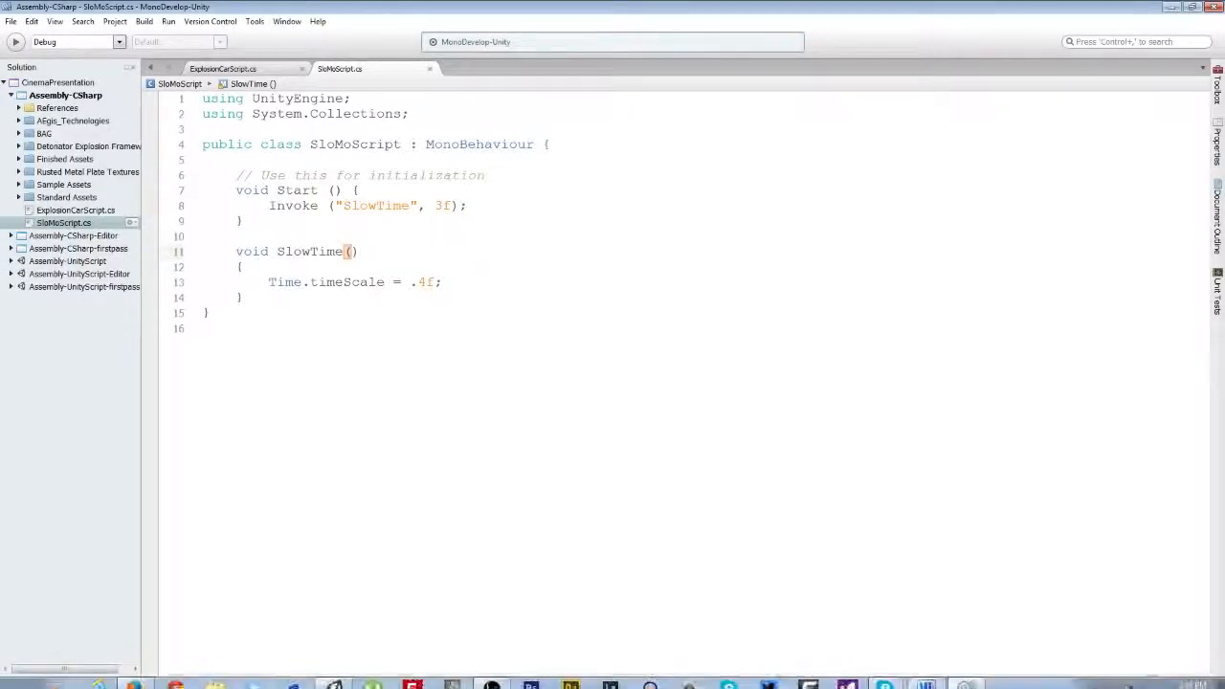
- Switch to Unity and play the scene to check the explosion, ending play mode once it has run
click(333, 676)
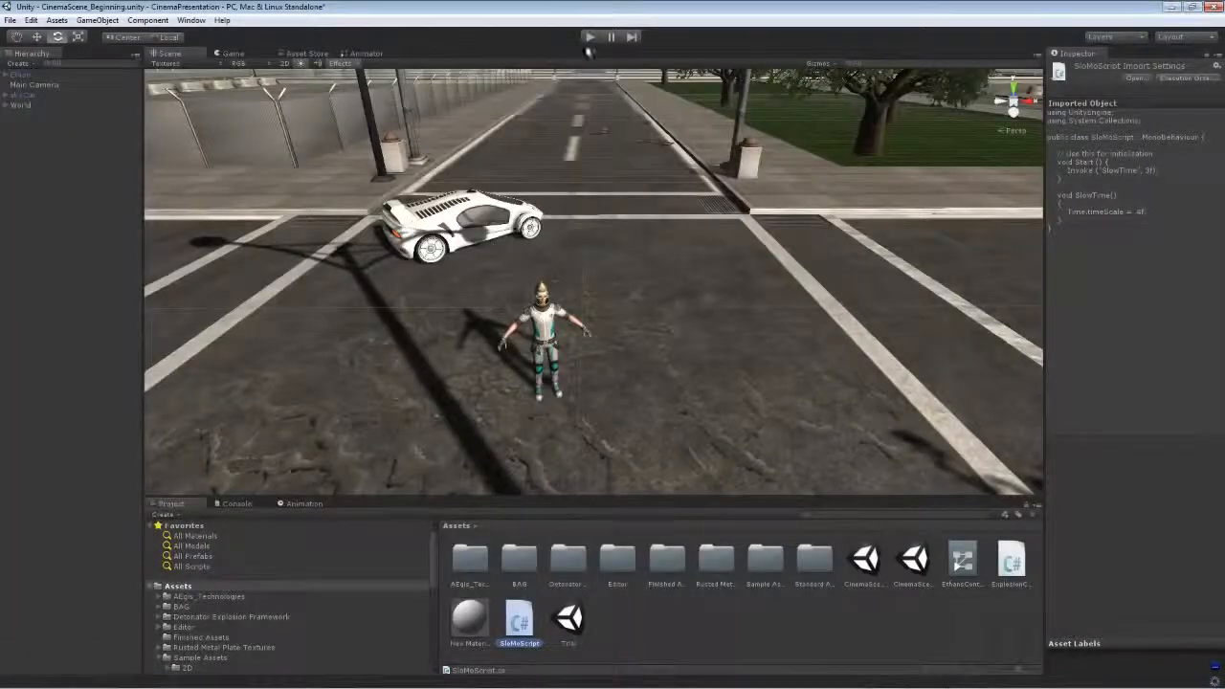
click(589, 38)
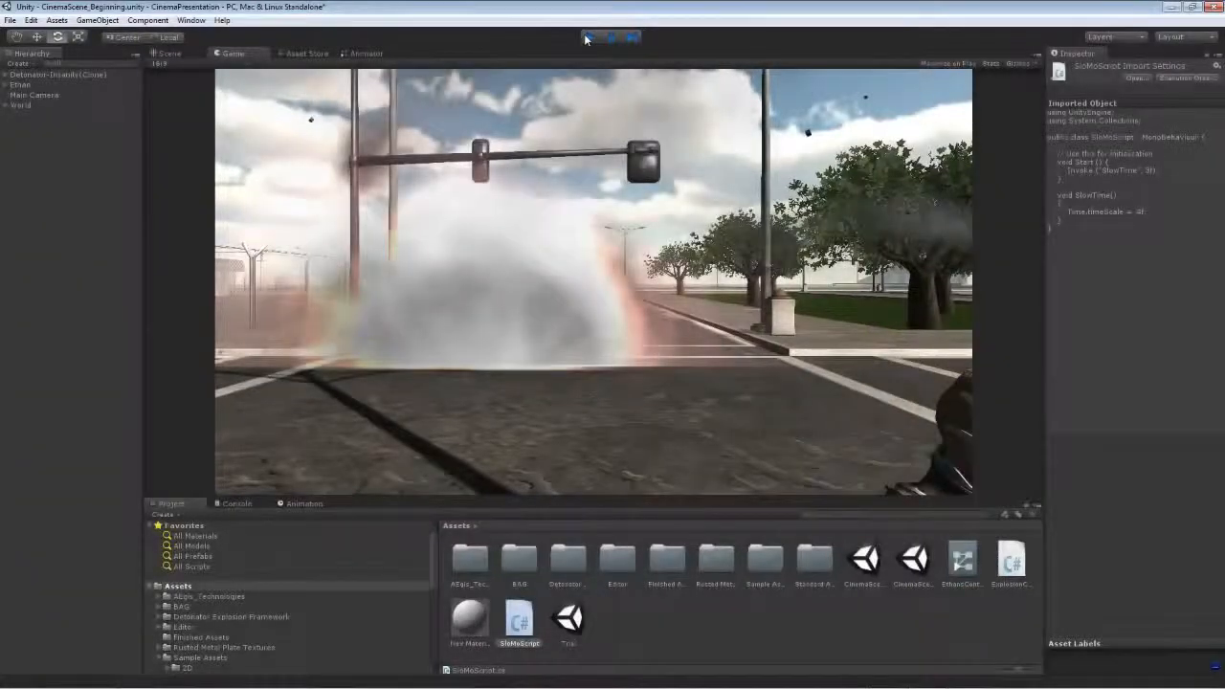
click(587, 37)
- Attach SloMoScript to the Main Camera and play the scene to test the slowed explosion
click(618, 601)
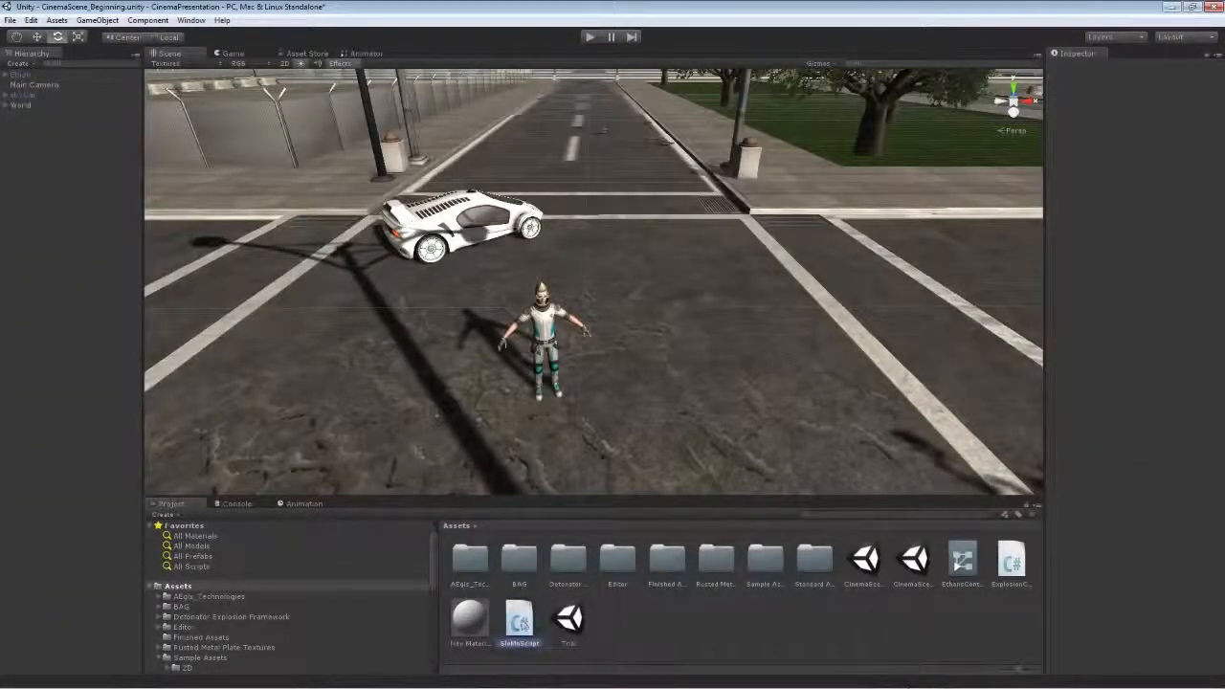
mouse_move(39, 107)
mouse_down()
mouse_move(28, 102)
mouse_move(28, 136)
mouse_move(36, 86)
mouse_move(26, 111)
mouse_move(26, 90)
mouse_up()
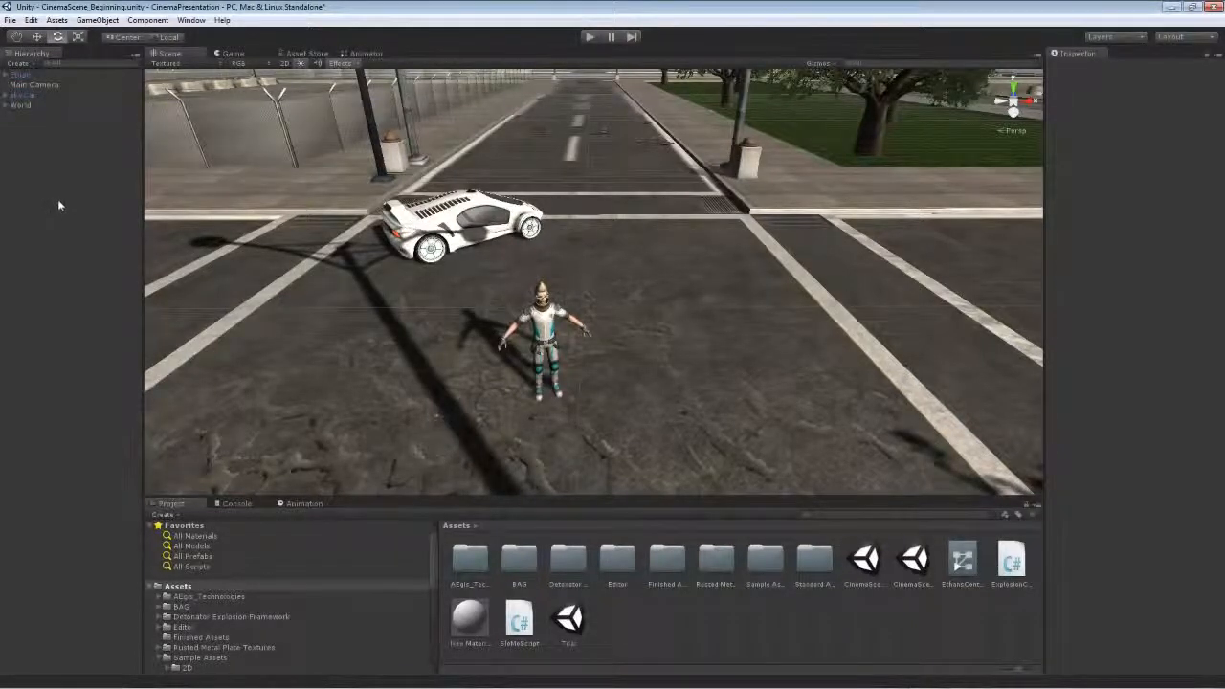
click(34, 85)
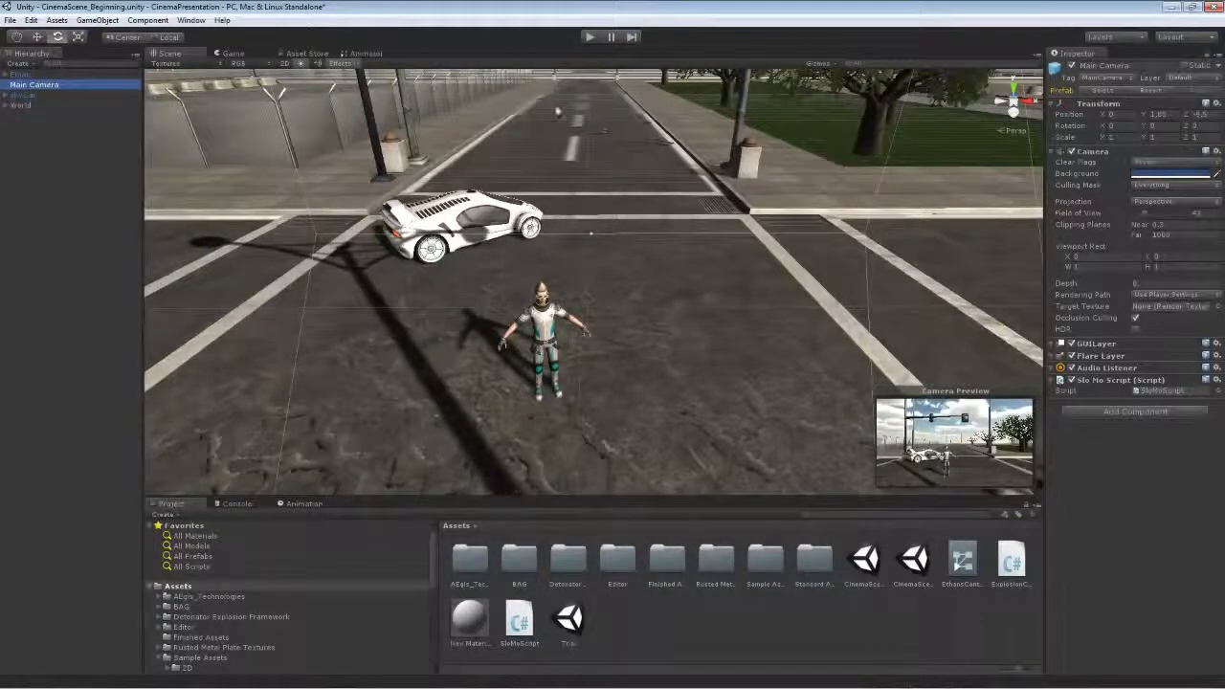
click(589, 38)
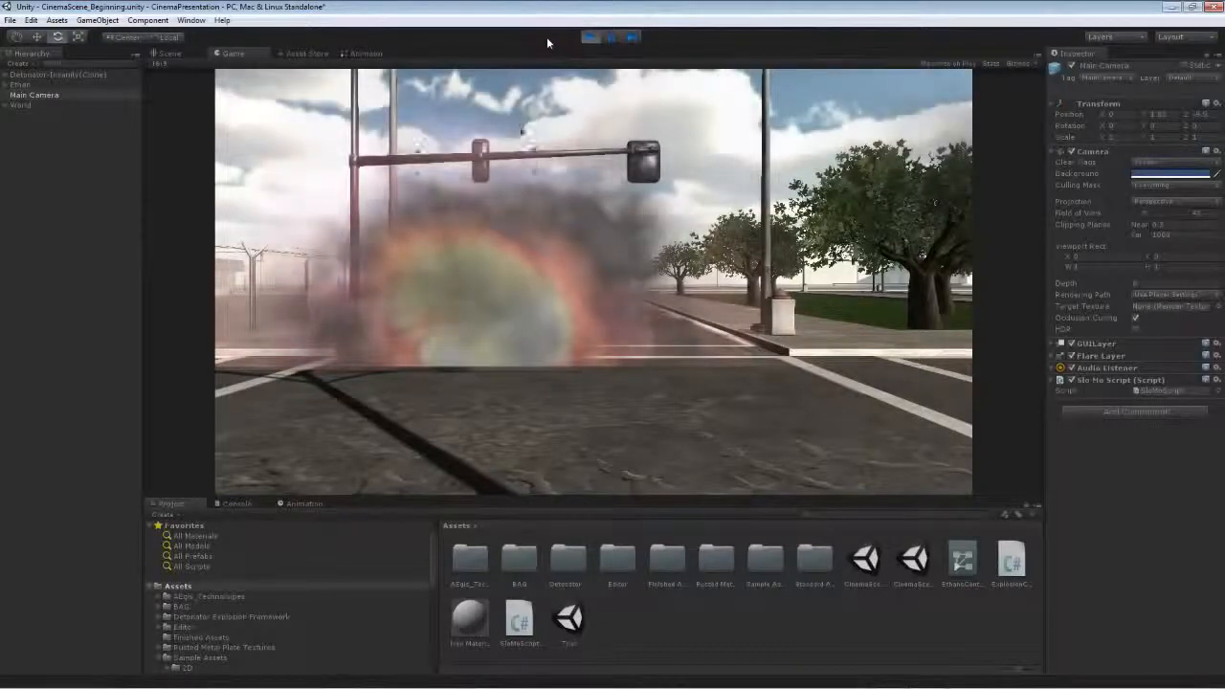
click(590, 36)
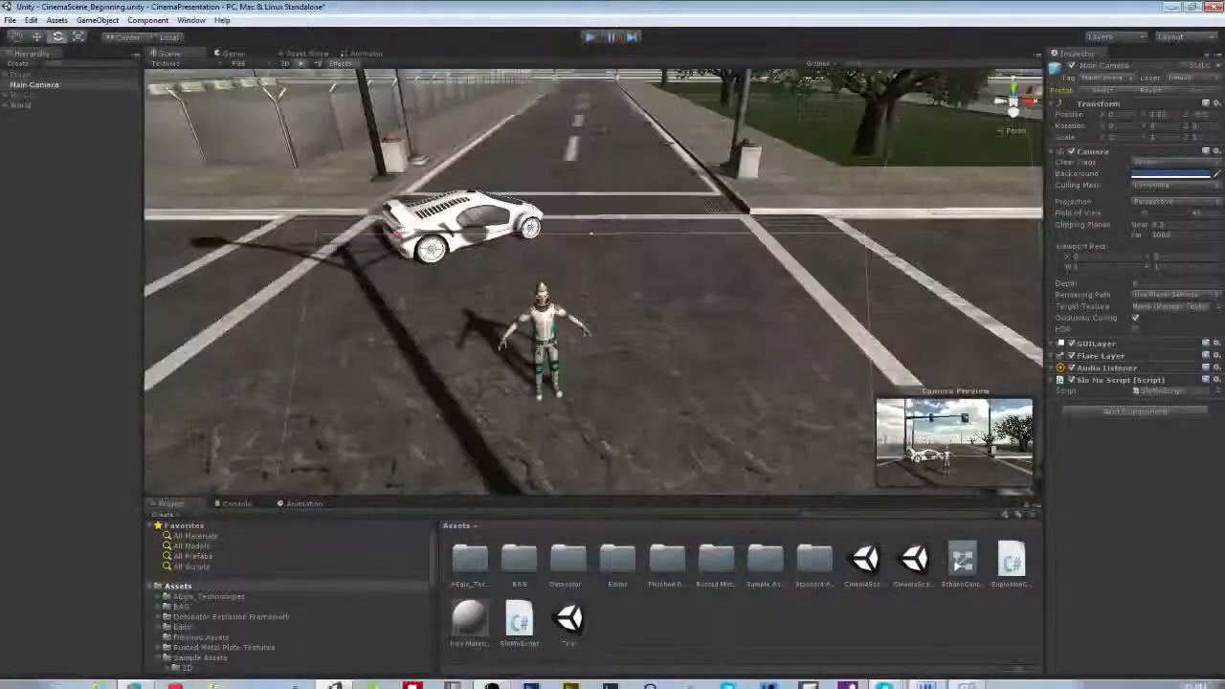
- Try a SlowTime timeScale of .1f in MonoDevelop, save it, and play the scene twice in Unity
click(969, 677)
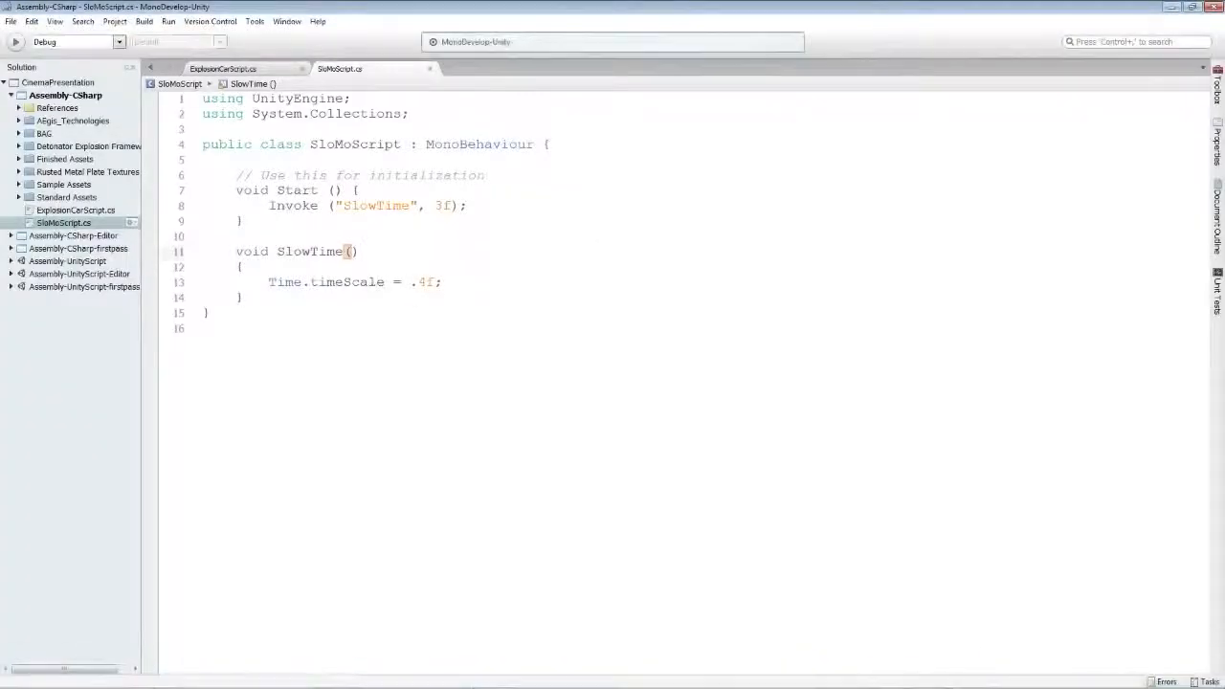
text(1)
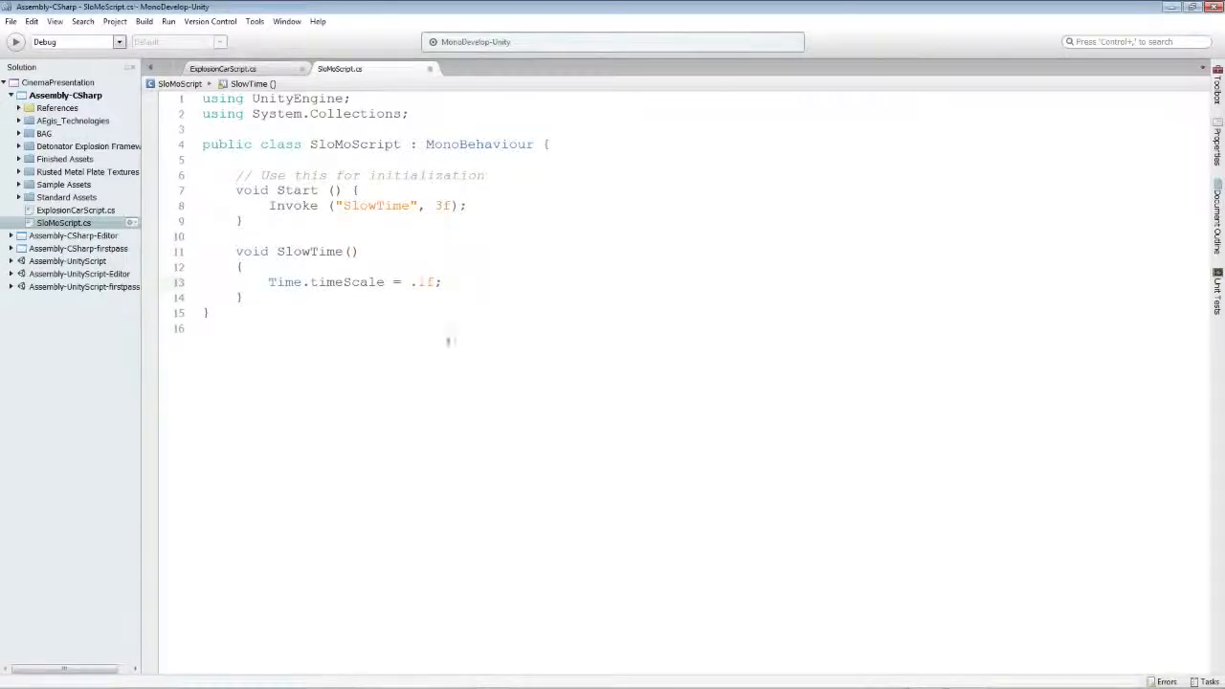
click(345, 680)
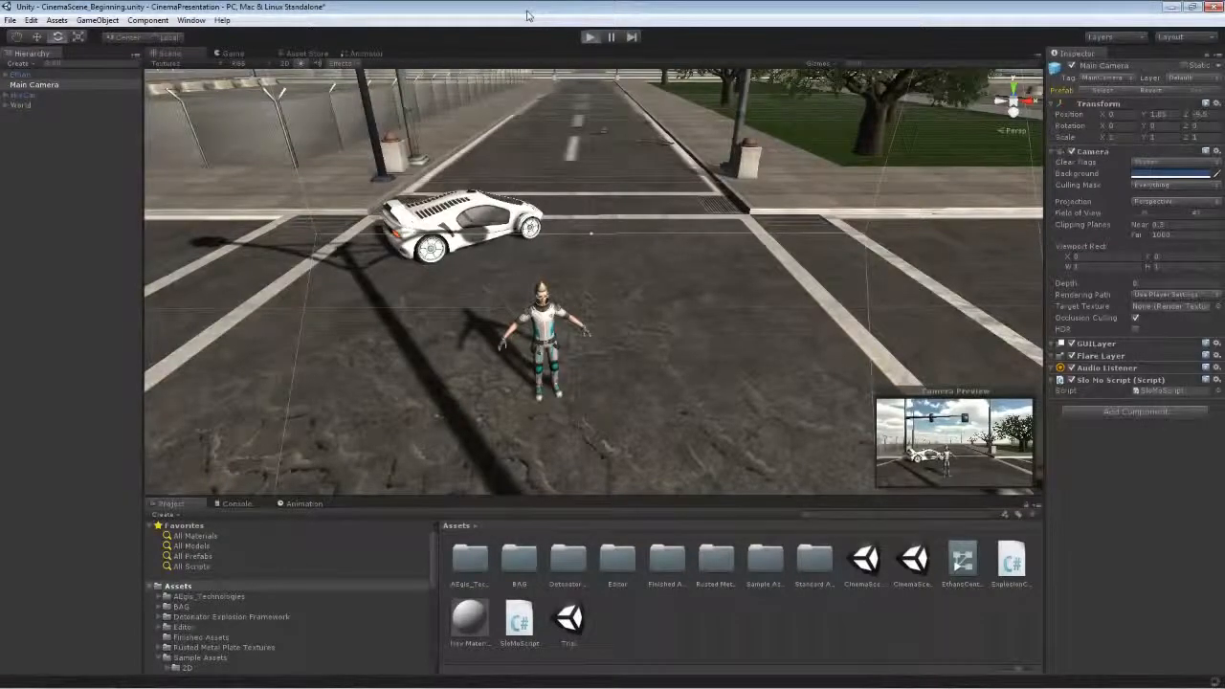
key(ctrl+p)
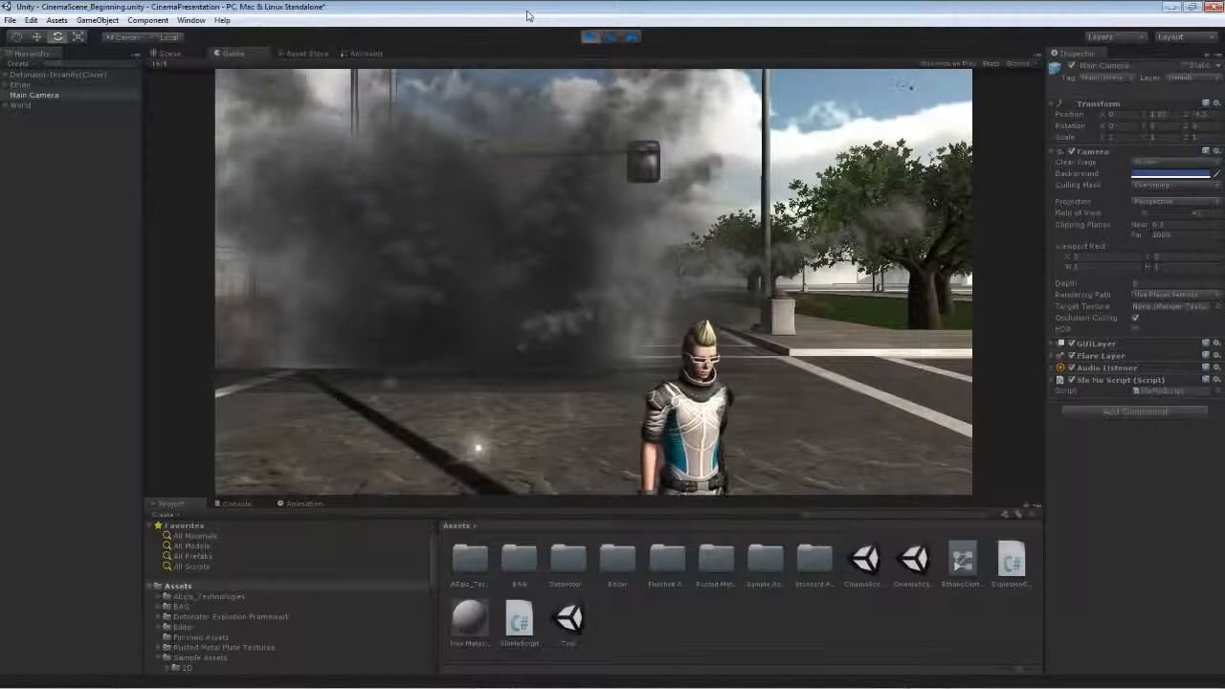
click(591, 36)
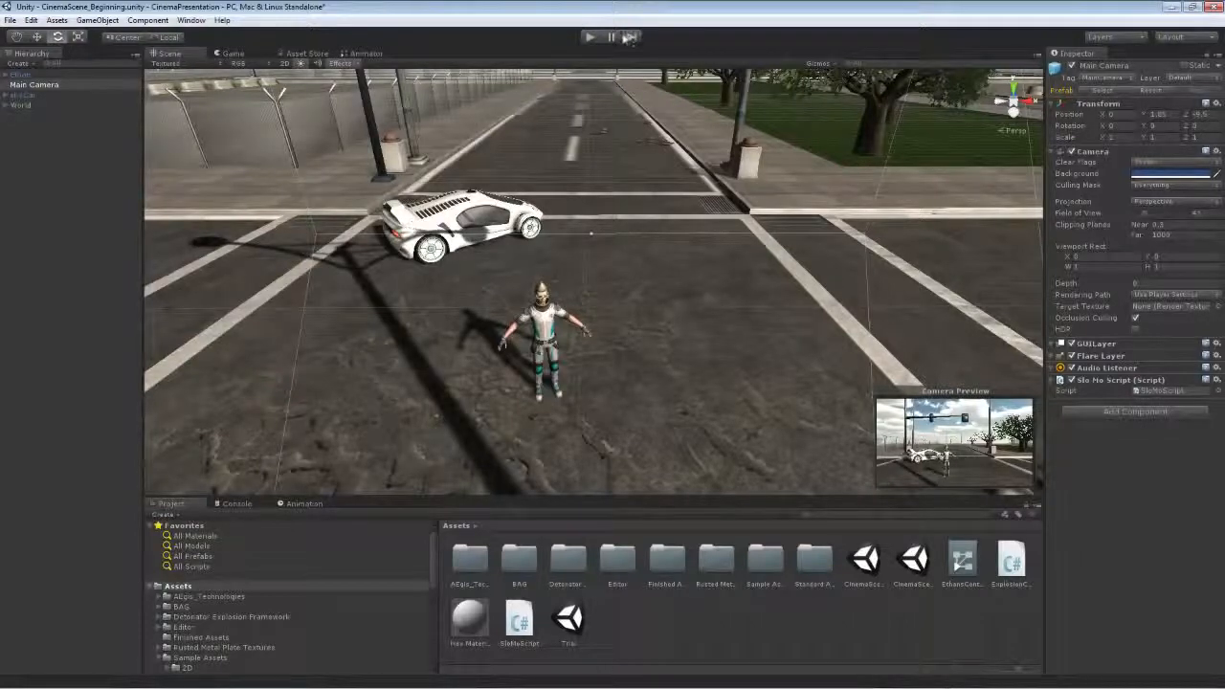
click(593, 37)
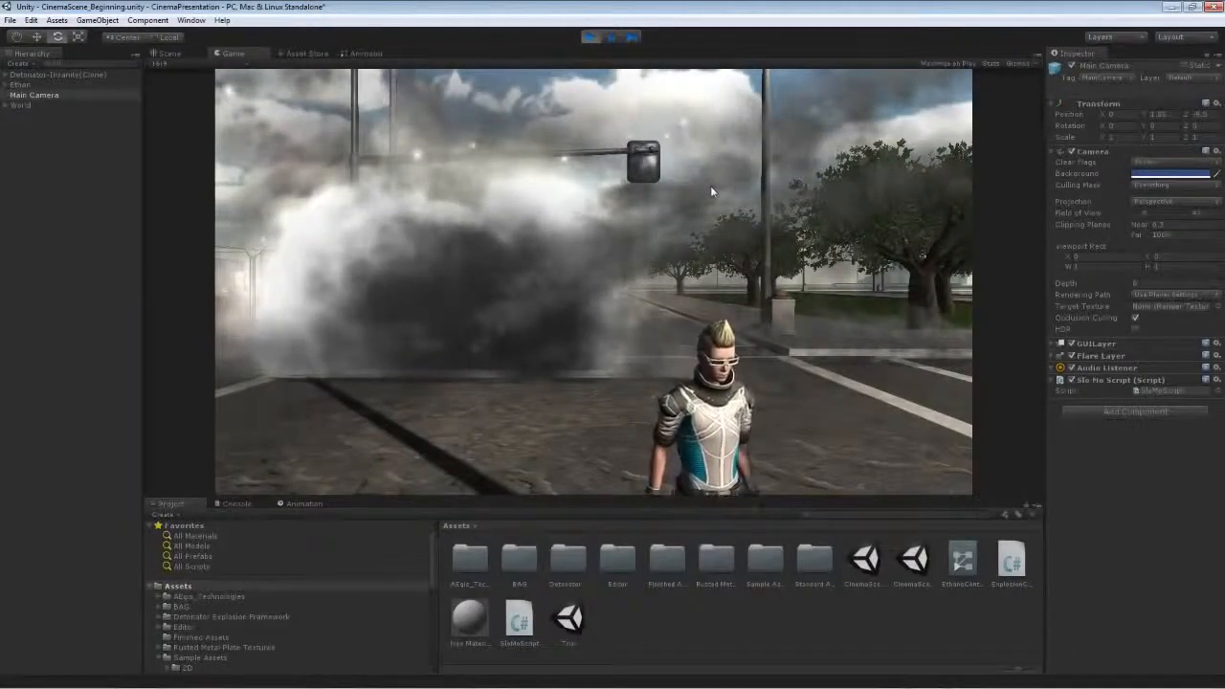
click(590, 40)
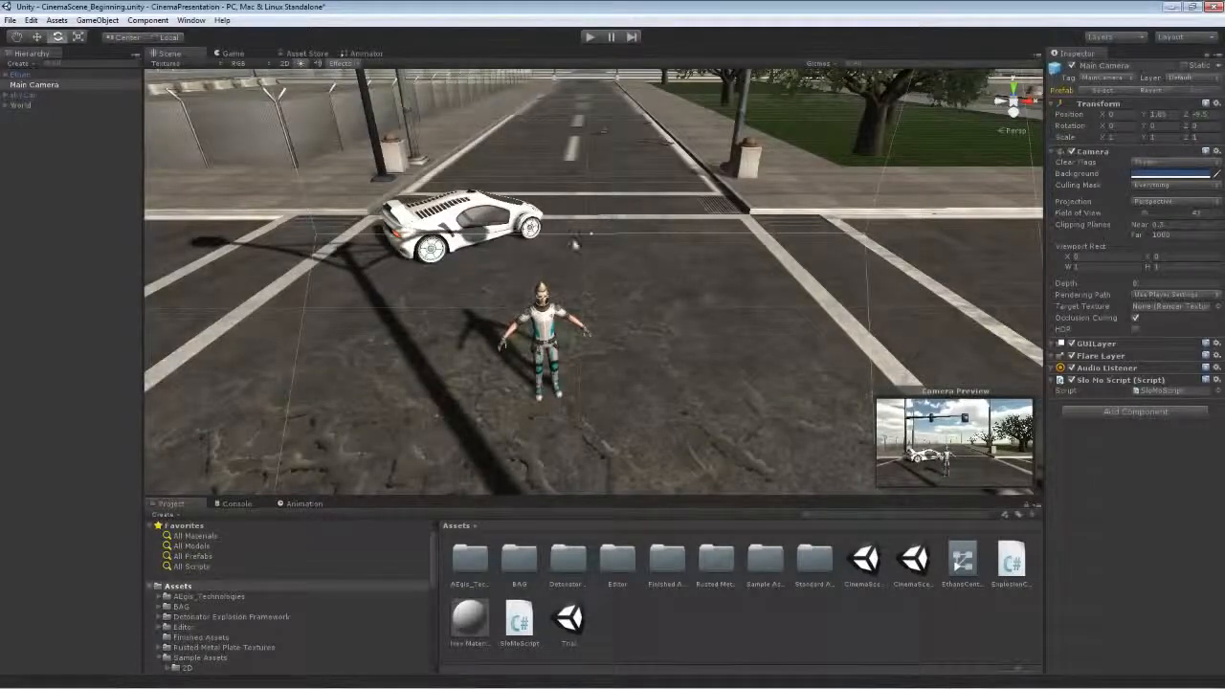
- Set the SlowTime timeScale back to .4f in MonoDevelop and duplicate the whole SlowTime method below itself
click(969, 677)
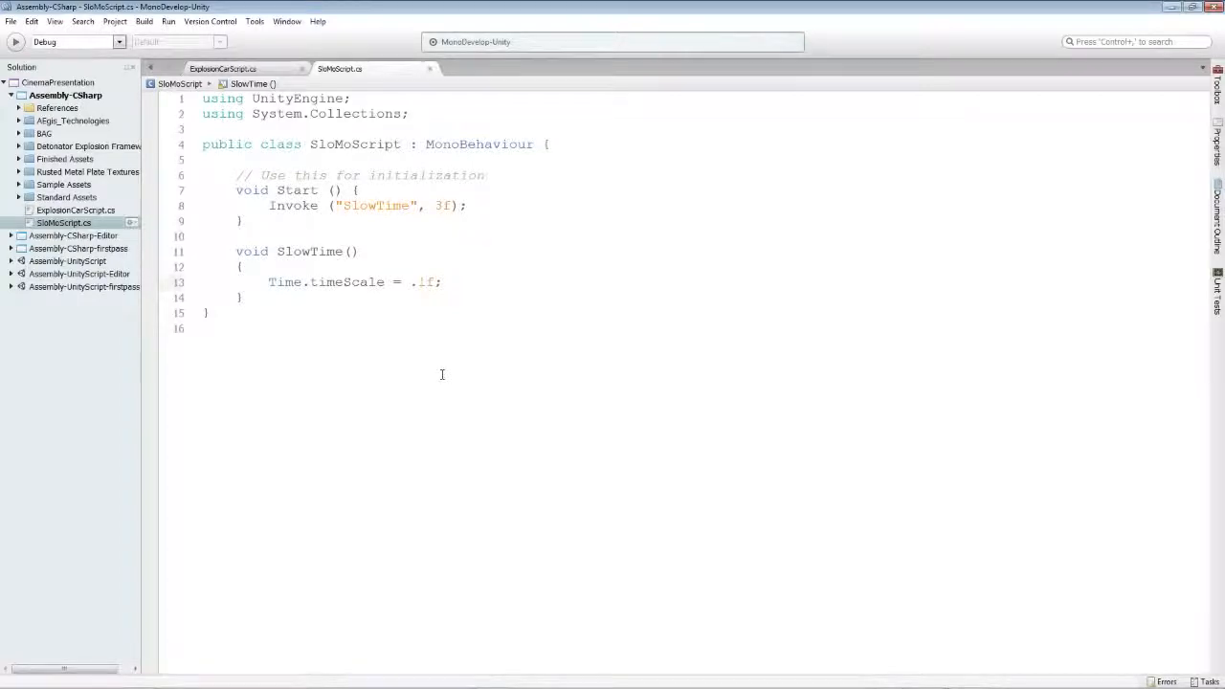
text(4)
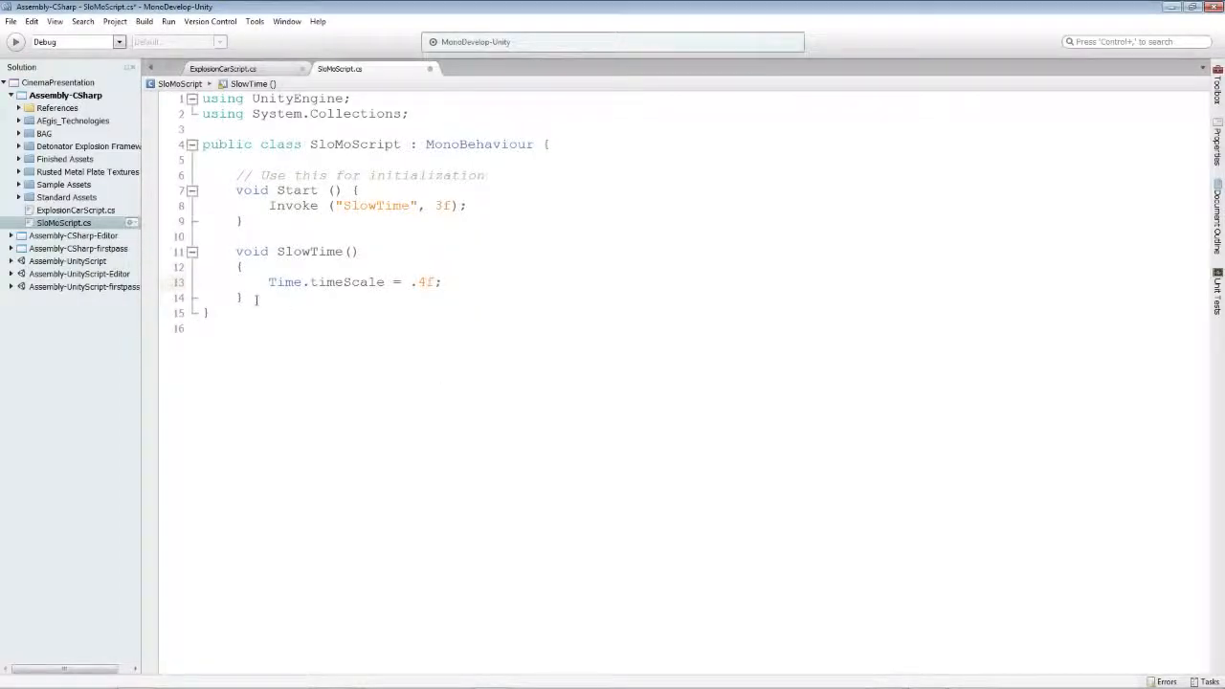
drag(257, 299, 237, 251)
key(ctrl+c)
click(265, 295)
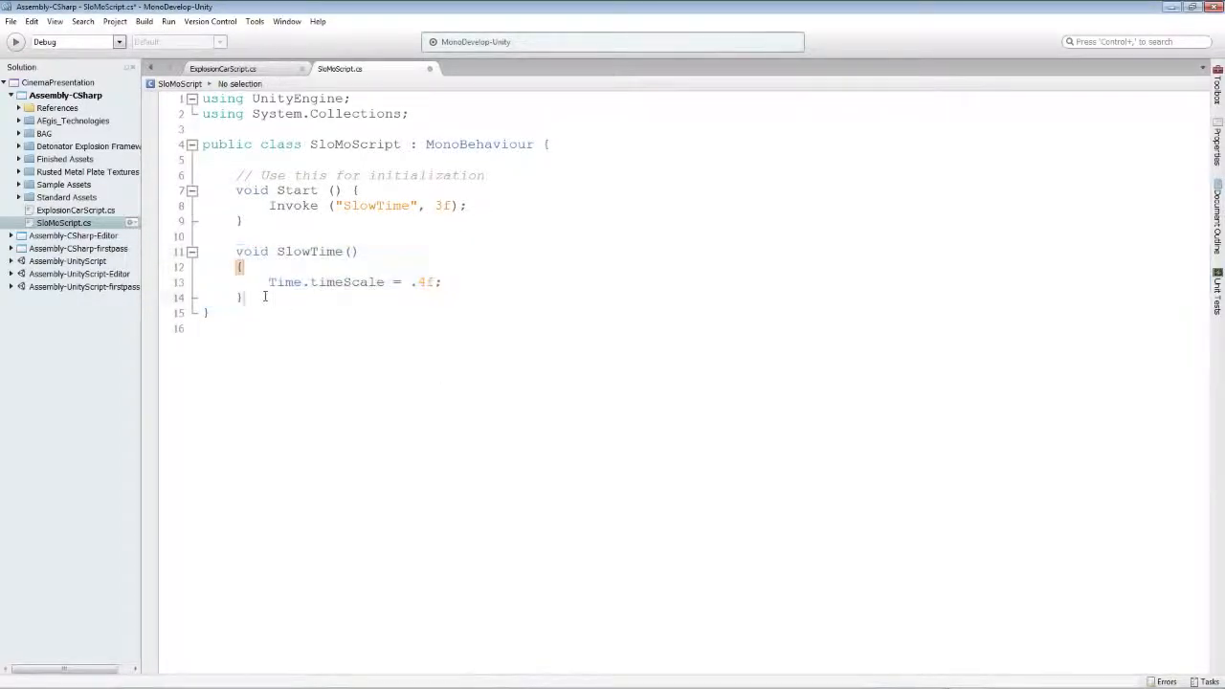
key(Return)
key(Return)
key(ctrl+v)
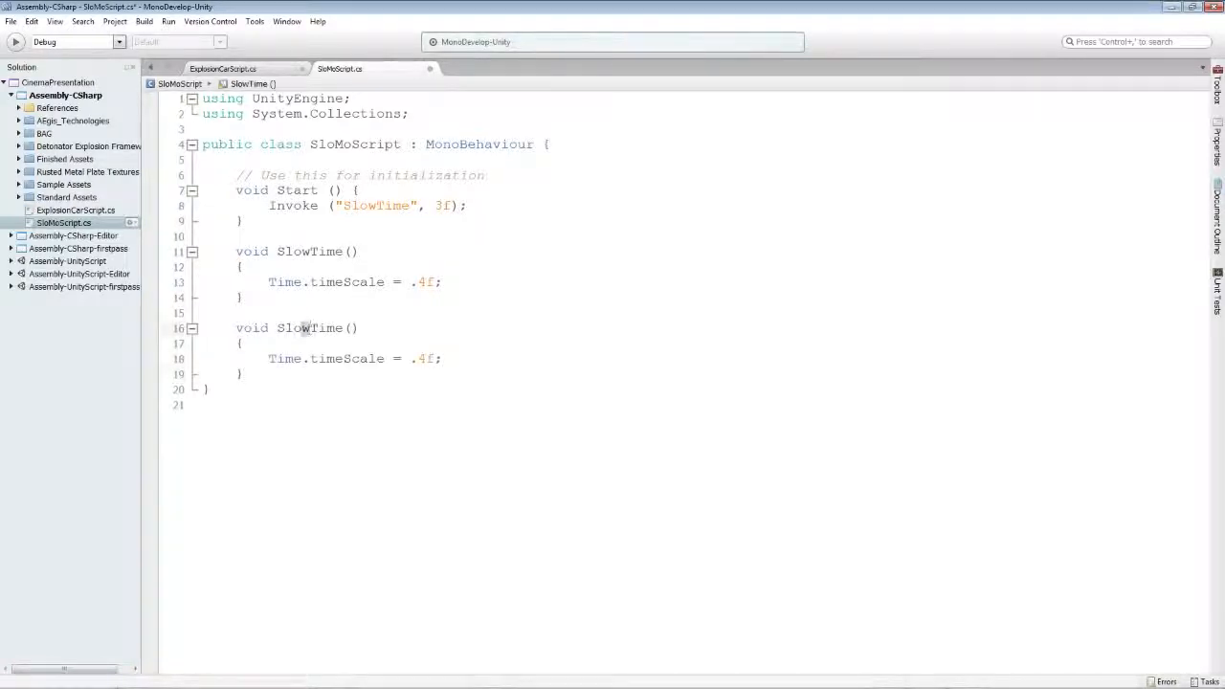
- Rename the duplicated method as ResumeTime and set its Time.timeScale to 1f
drag(310, 328, 280, 328)
key(BackSpace)
text(Resume)
drag(427, 359, 414, 359)
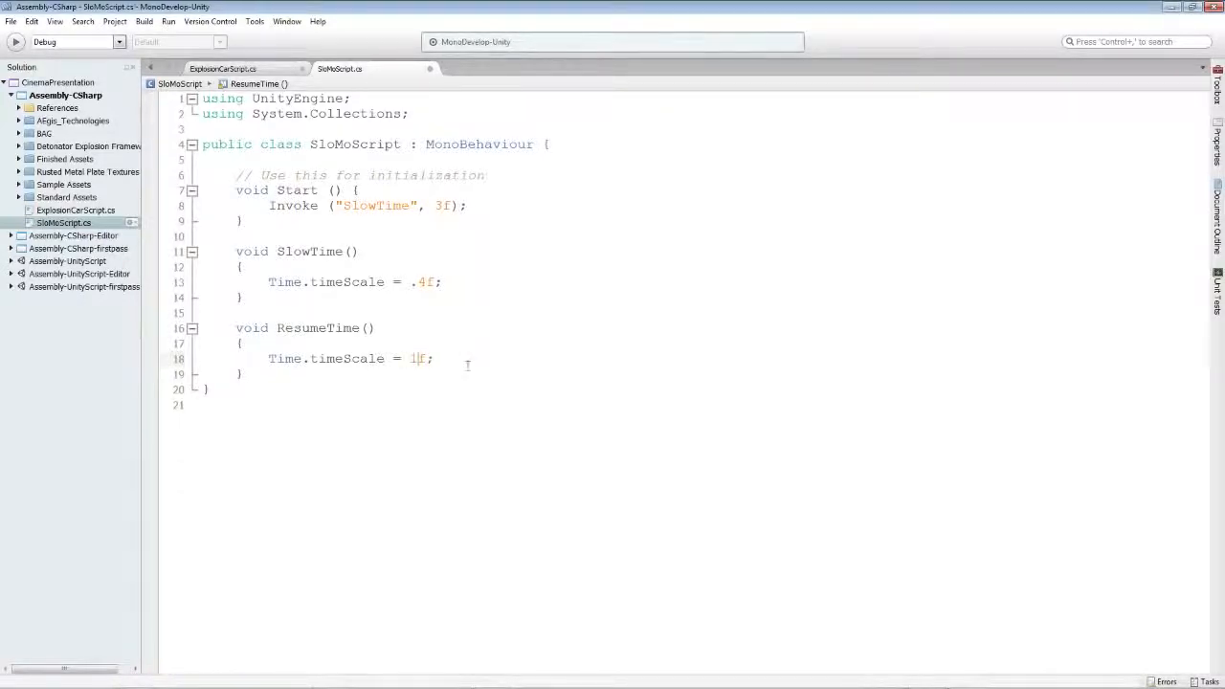
- Add Invoke ("ResumeTime", 5f); below the SlowTime call in Start by duplicating and editing that line, and save the script
drag(478, 206, 269, 205)
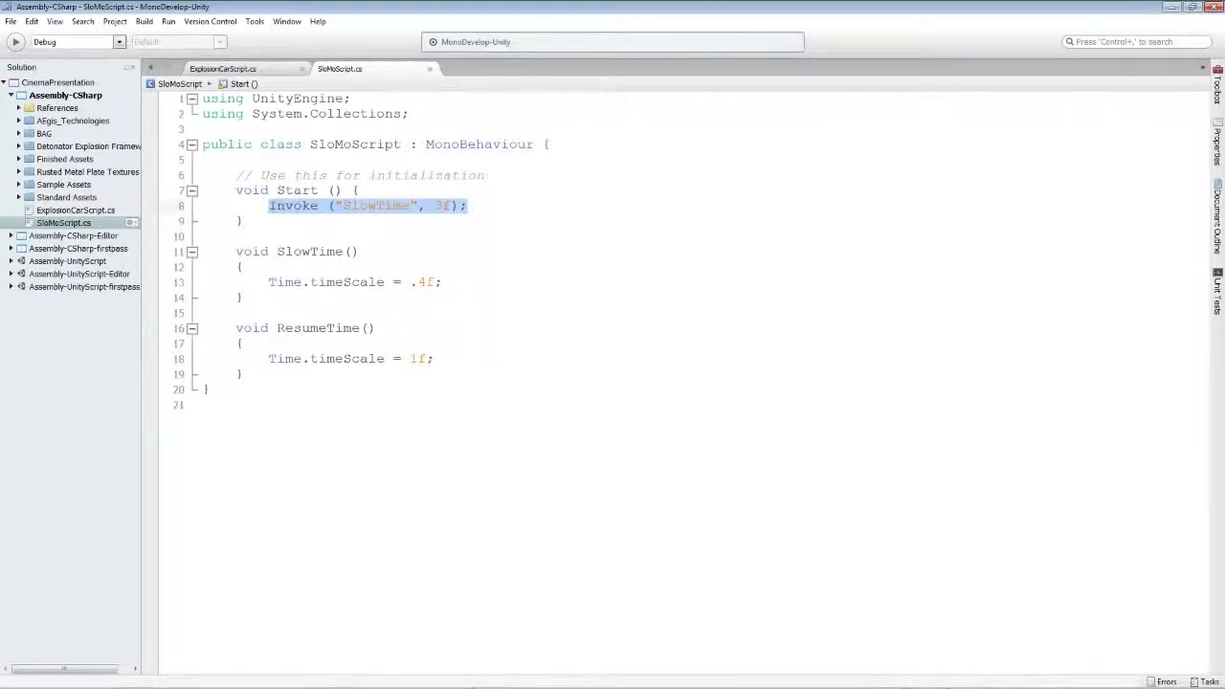
key(ctrl+c)
key(End)
key(Return)
key(ctrl+v)
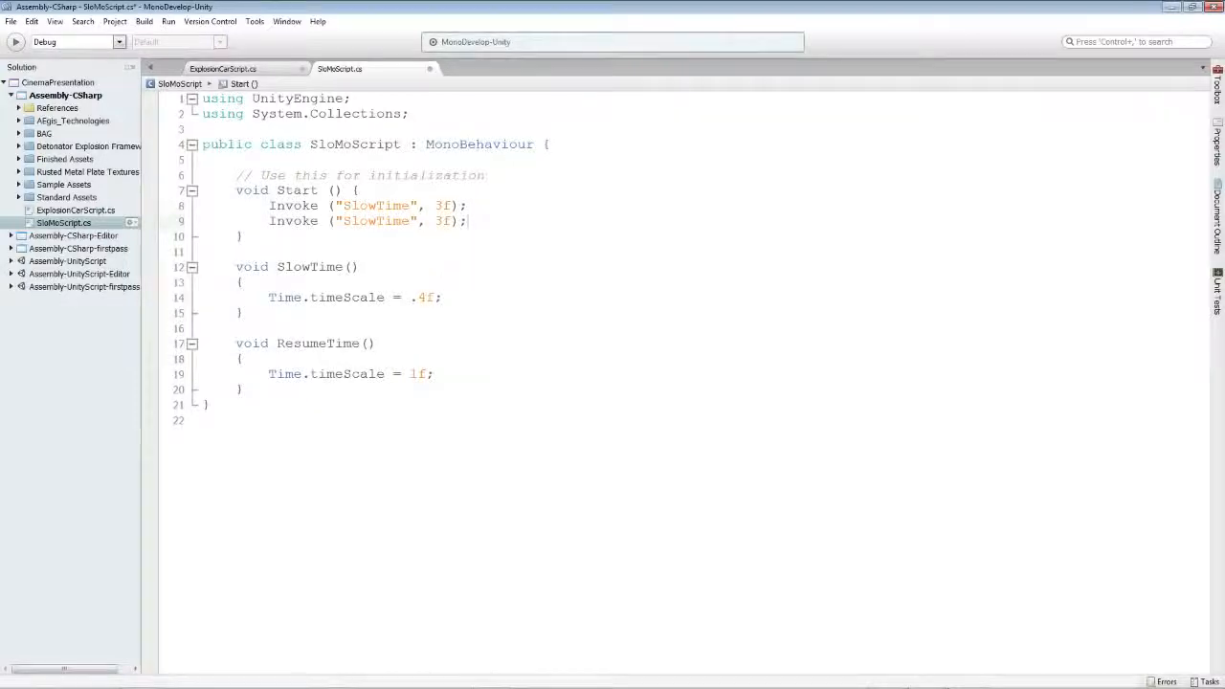
drag(376, 221, 344, 221)
text(Resume)
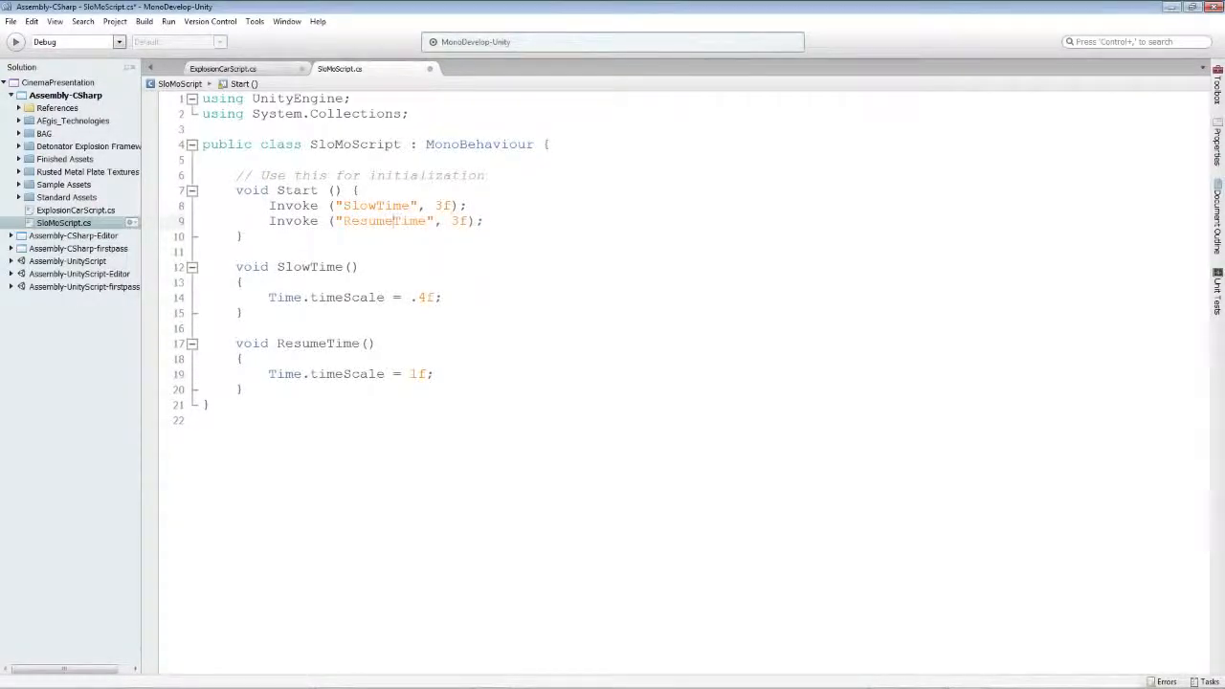
key(BackSpace)
text(5)
click(562, 229)
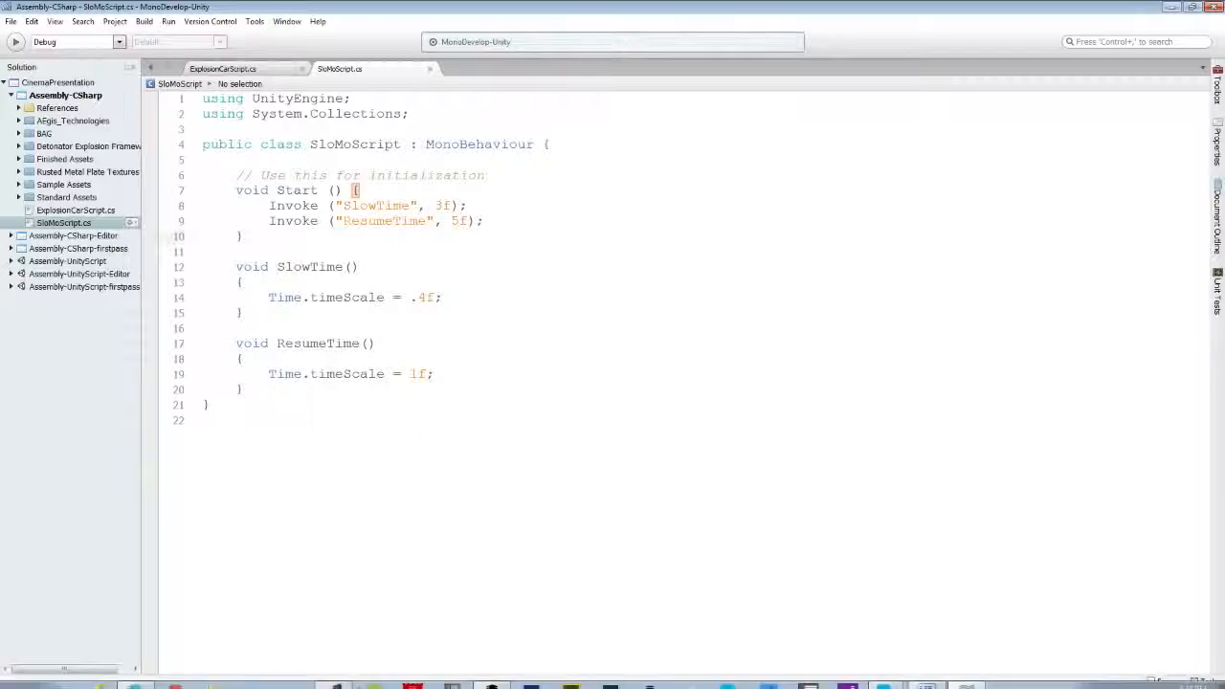
- Switch to Unity and play the scene to check the slow motion and the return to normal speed
click(333, 677)
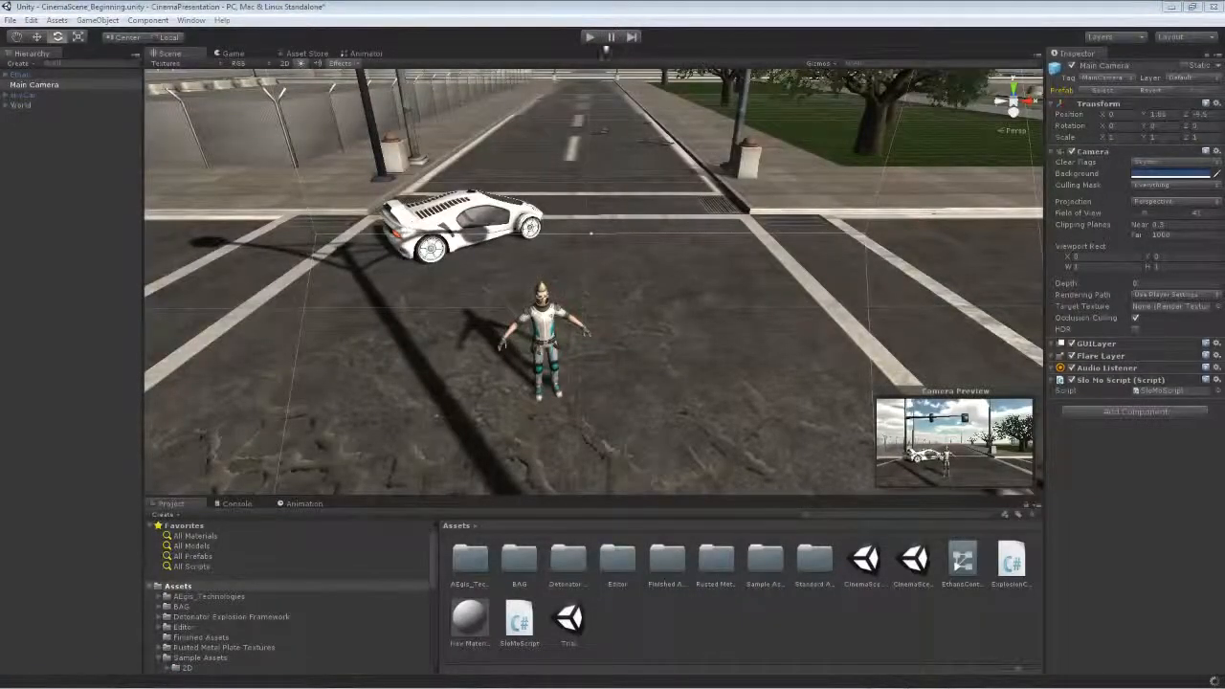
click(591, 37)
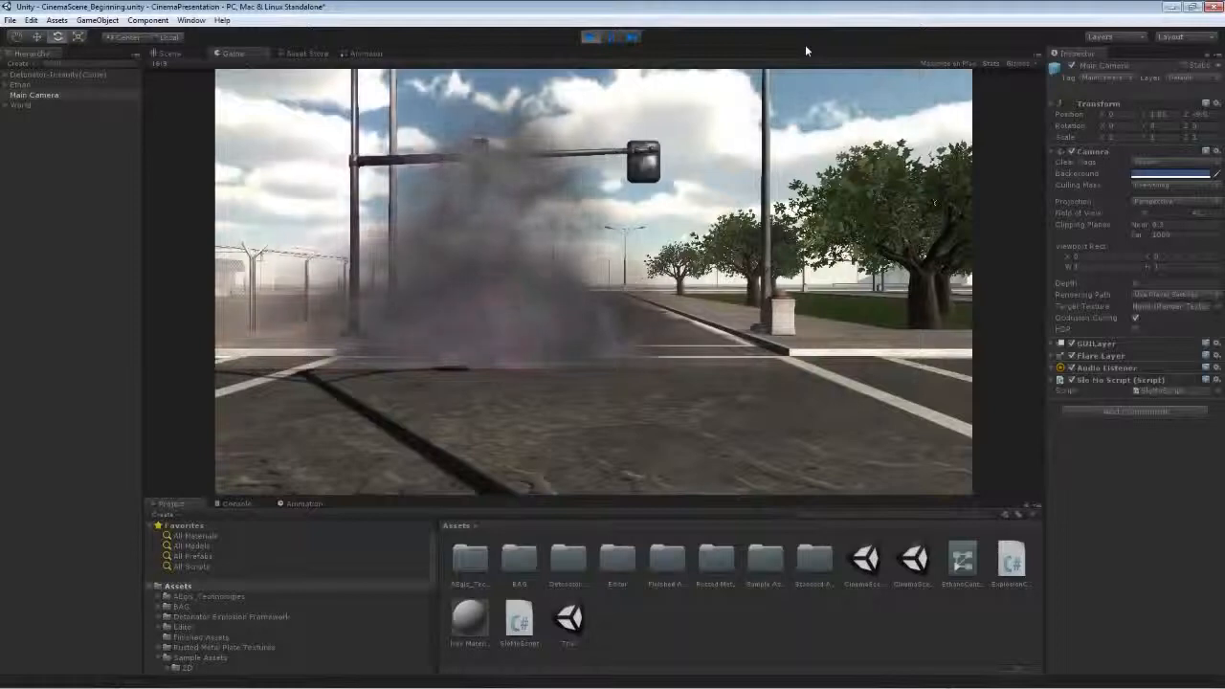
click(591, 40)
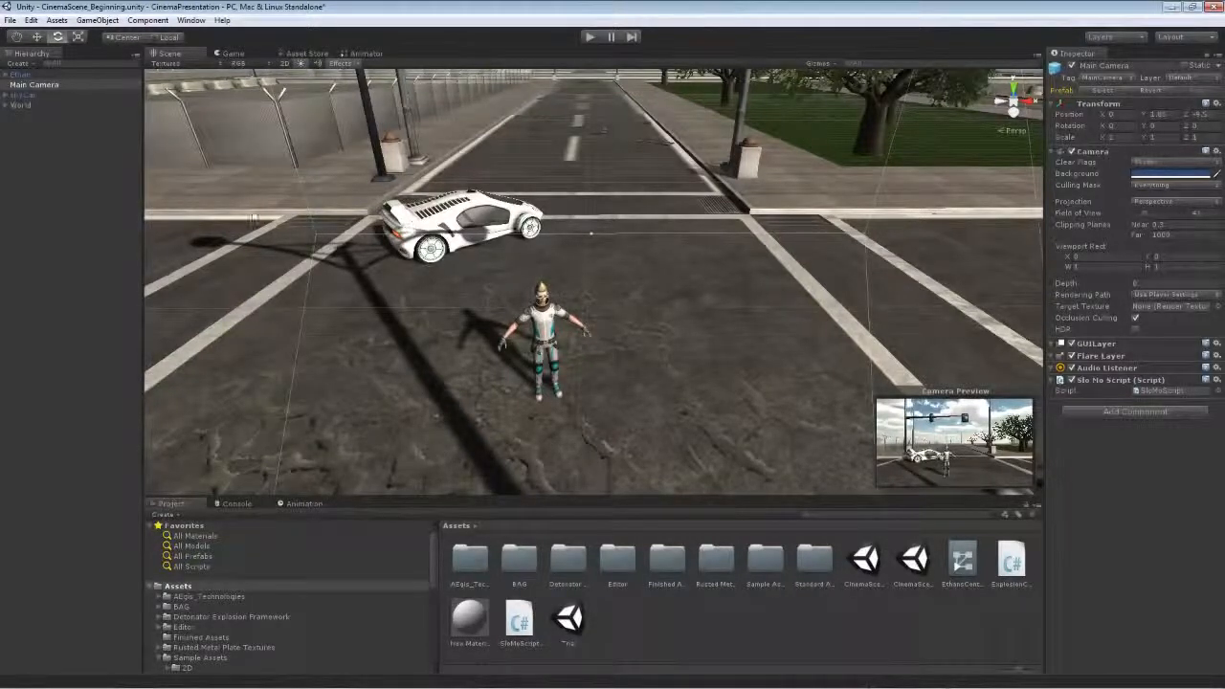
- Move the Slo Mo Script component from the Main Camera to skyCar and play the scene to test it there
right_click(1100, 381)
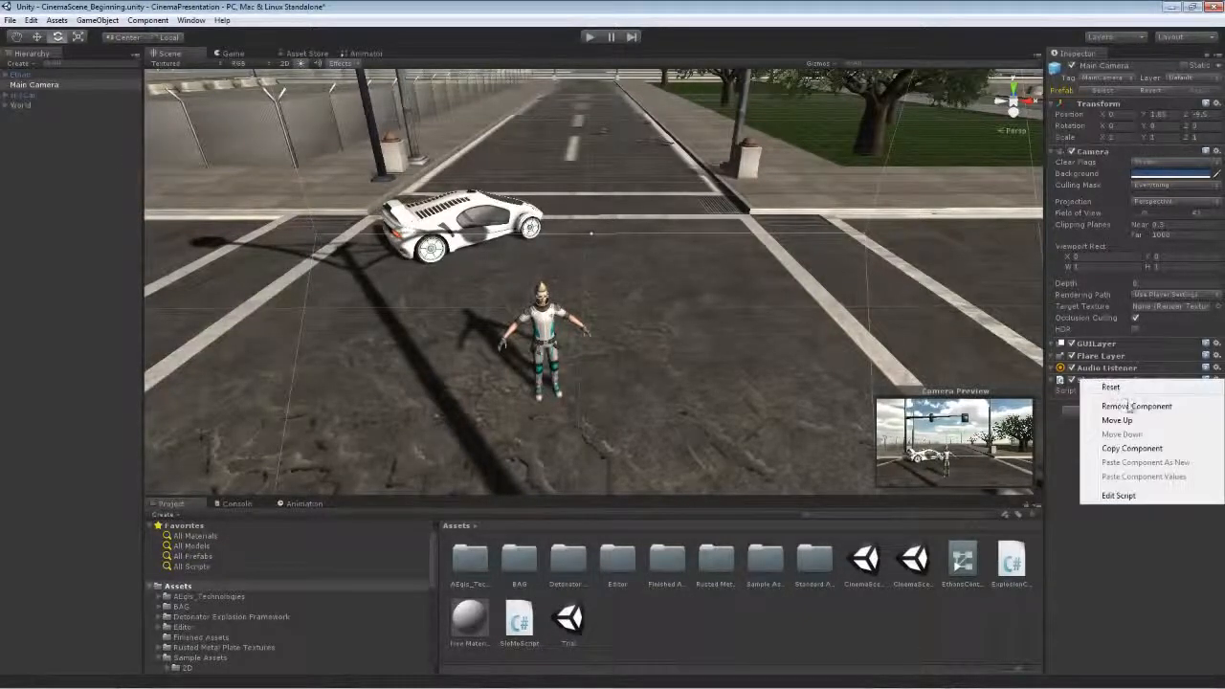
click(1120, 402)
click(25, 94)
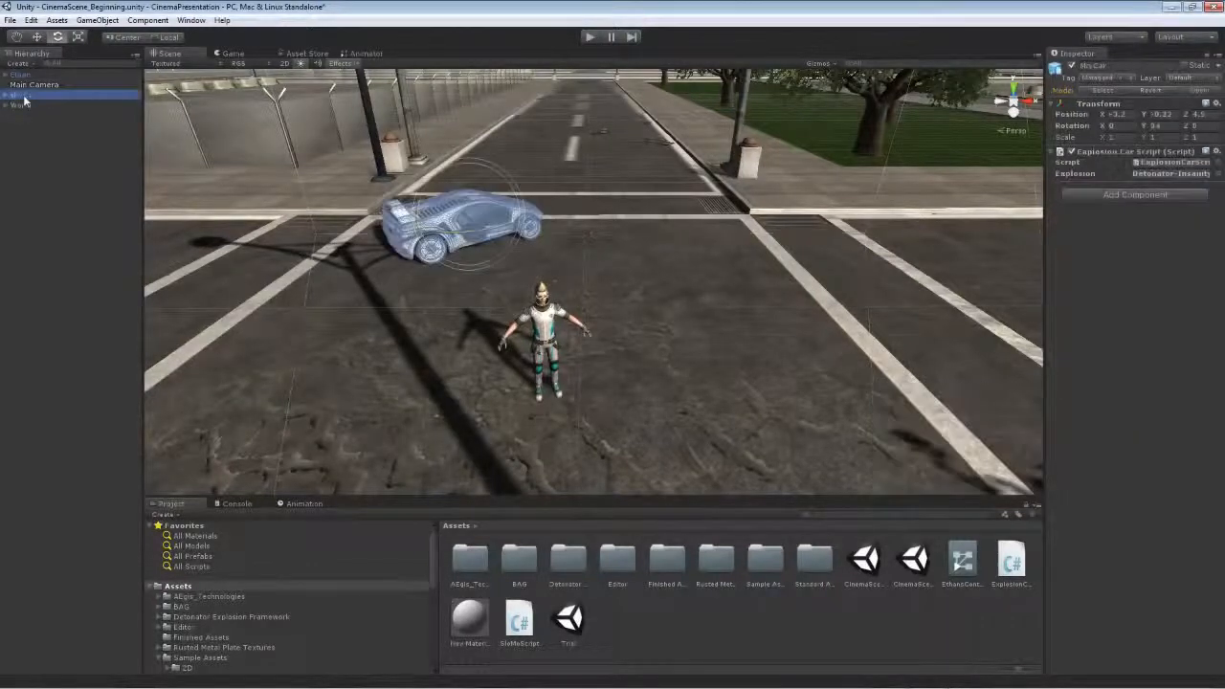
drag(536, 632, 32, 99)
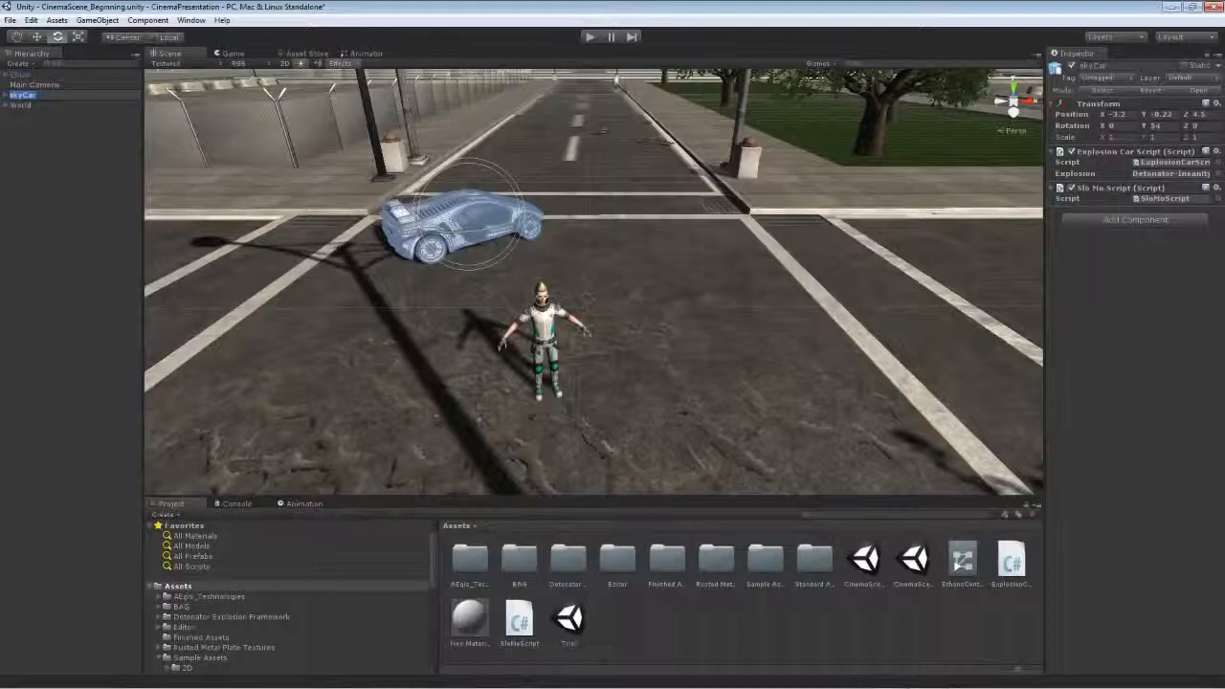
click(589, 36)
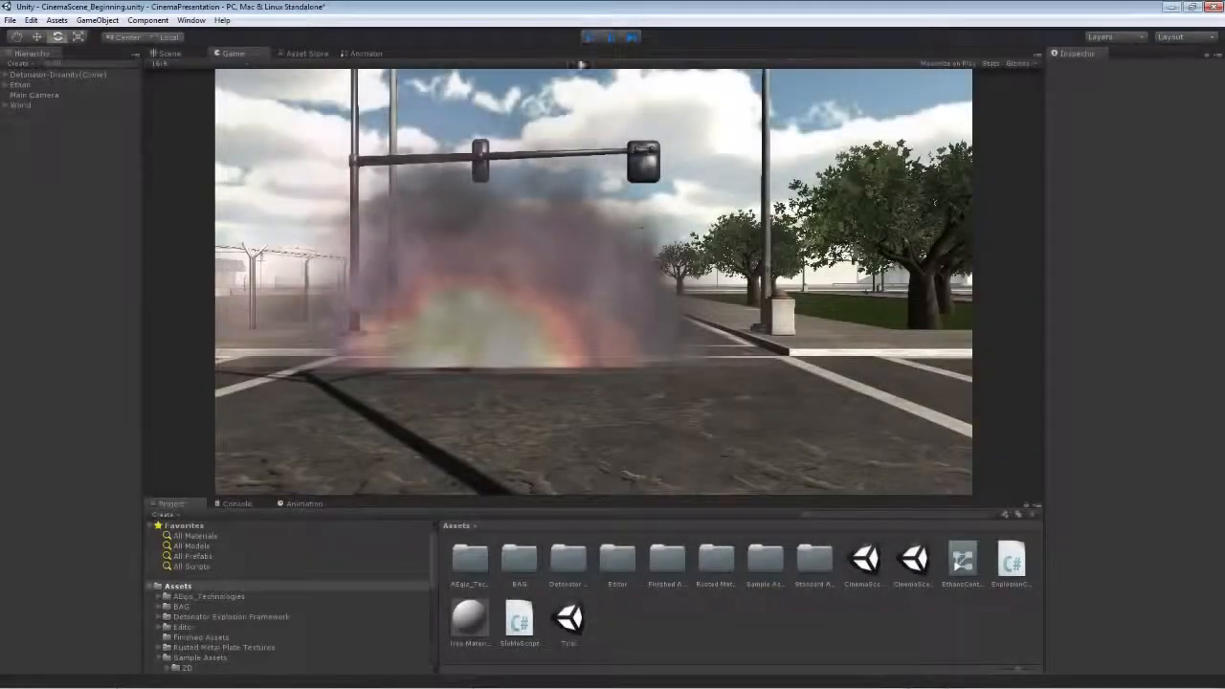
click(589, 36)
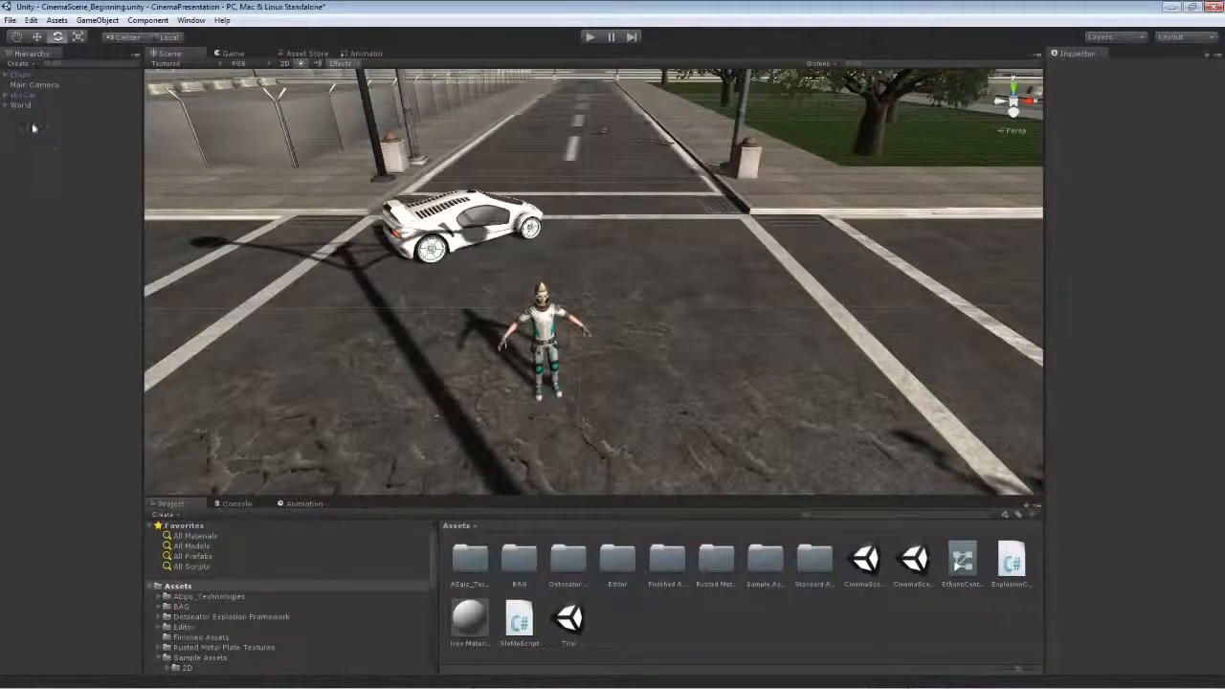
- Remove the Slo Mo Script component from skyCar and attach SloMoScript to the Main Camera again
click(21, 95)
right_click(1110, 190)
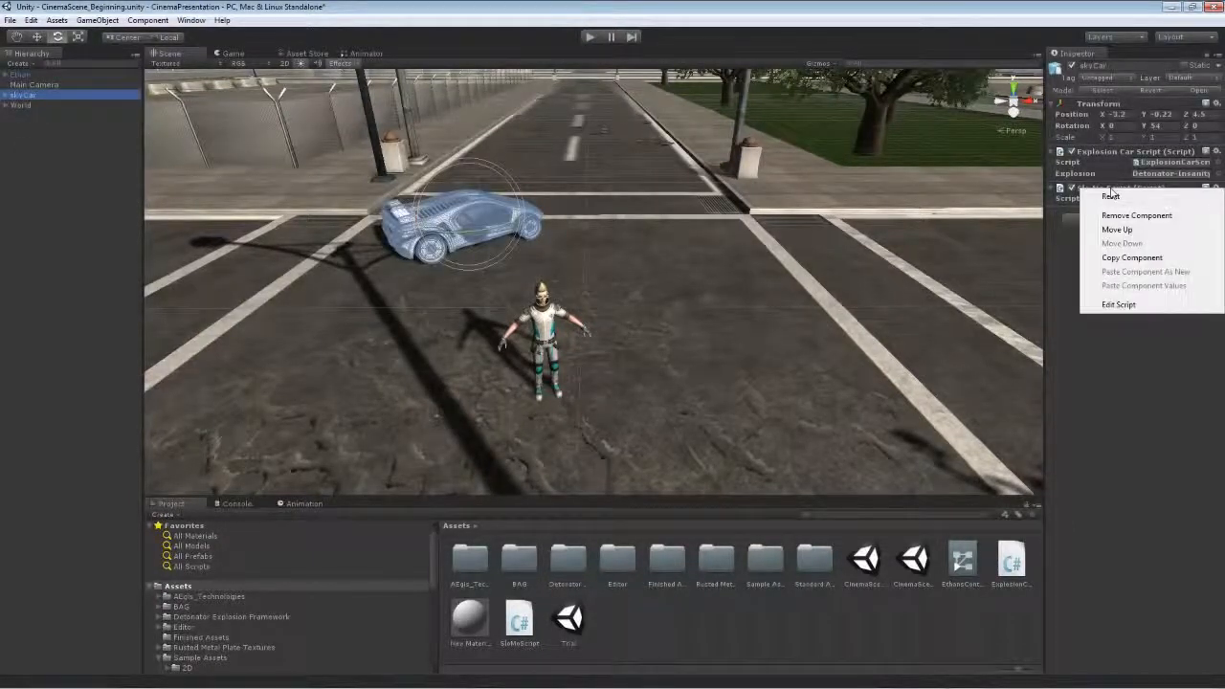
click(1117, 217)
click(672, 635)
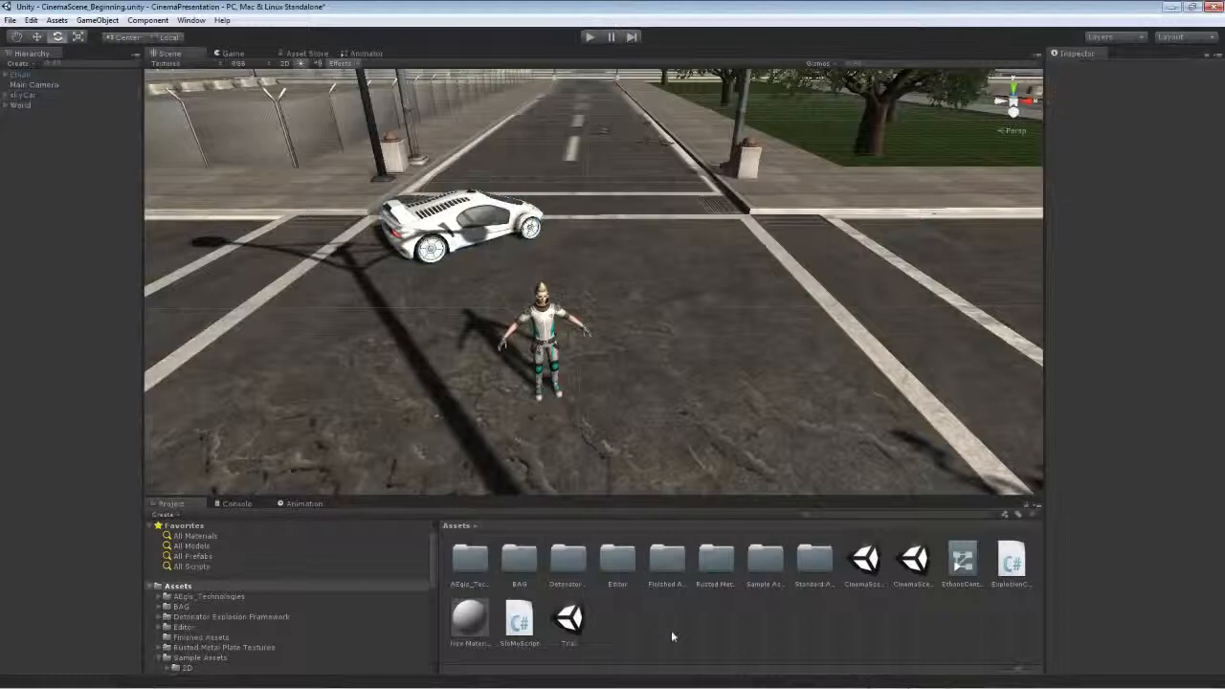
drag(522, 622, 37, 86)
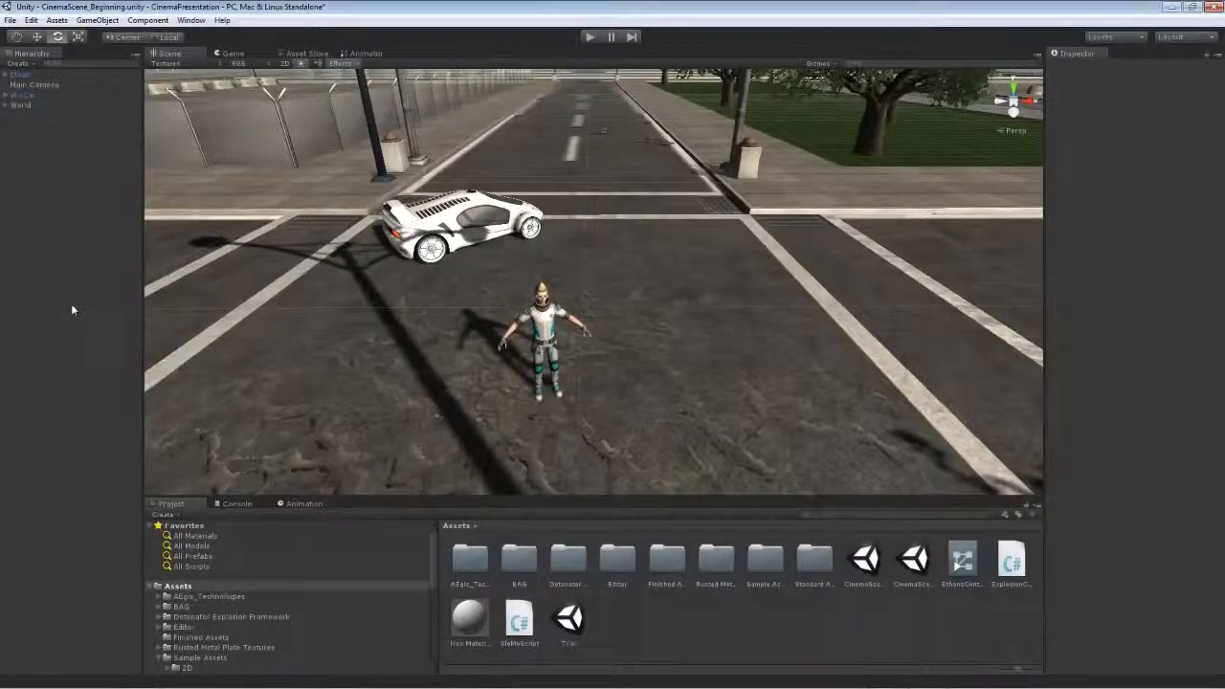